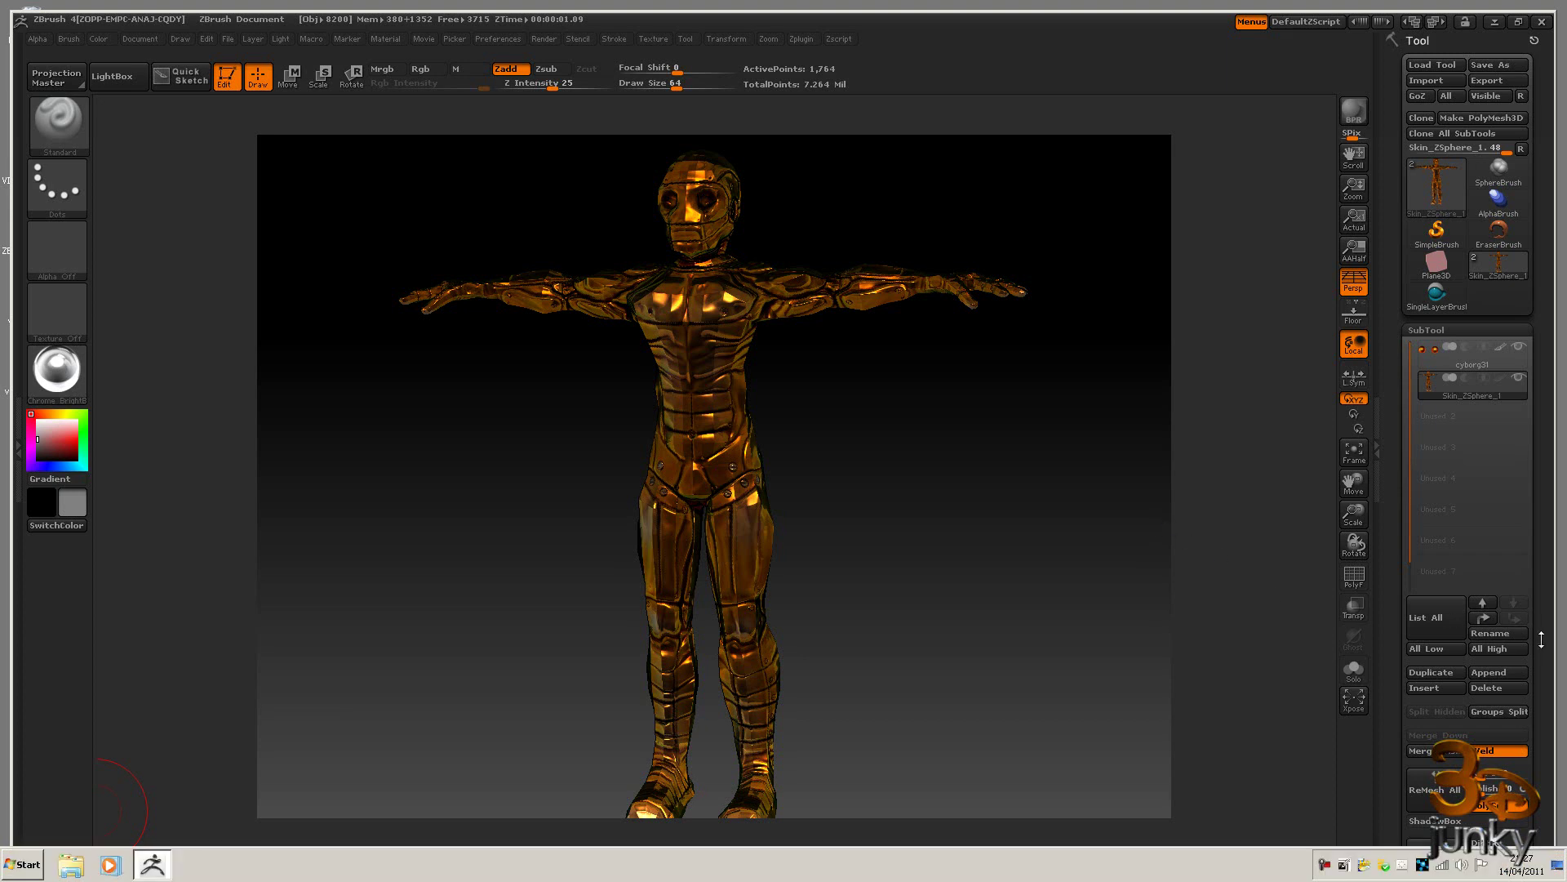
Clone the model's texture map as the current 1024×1024 texture and show the Texture palette.
{"action": "left_click_drag", "start_coordinate": [1541, 639], "coordinate": [1543, 284]}
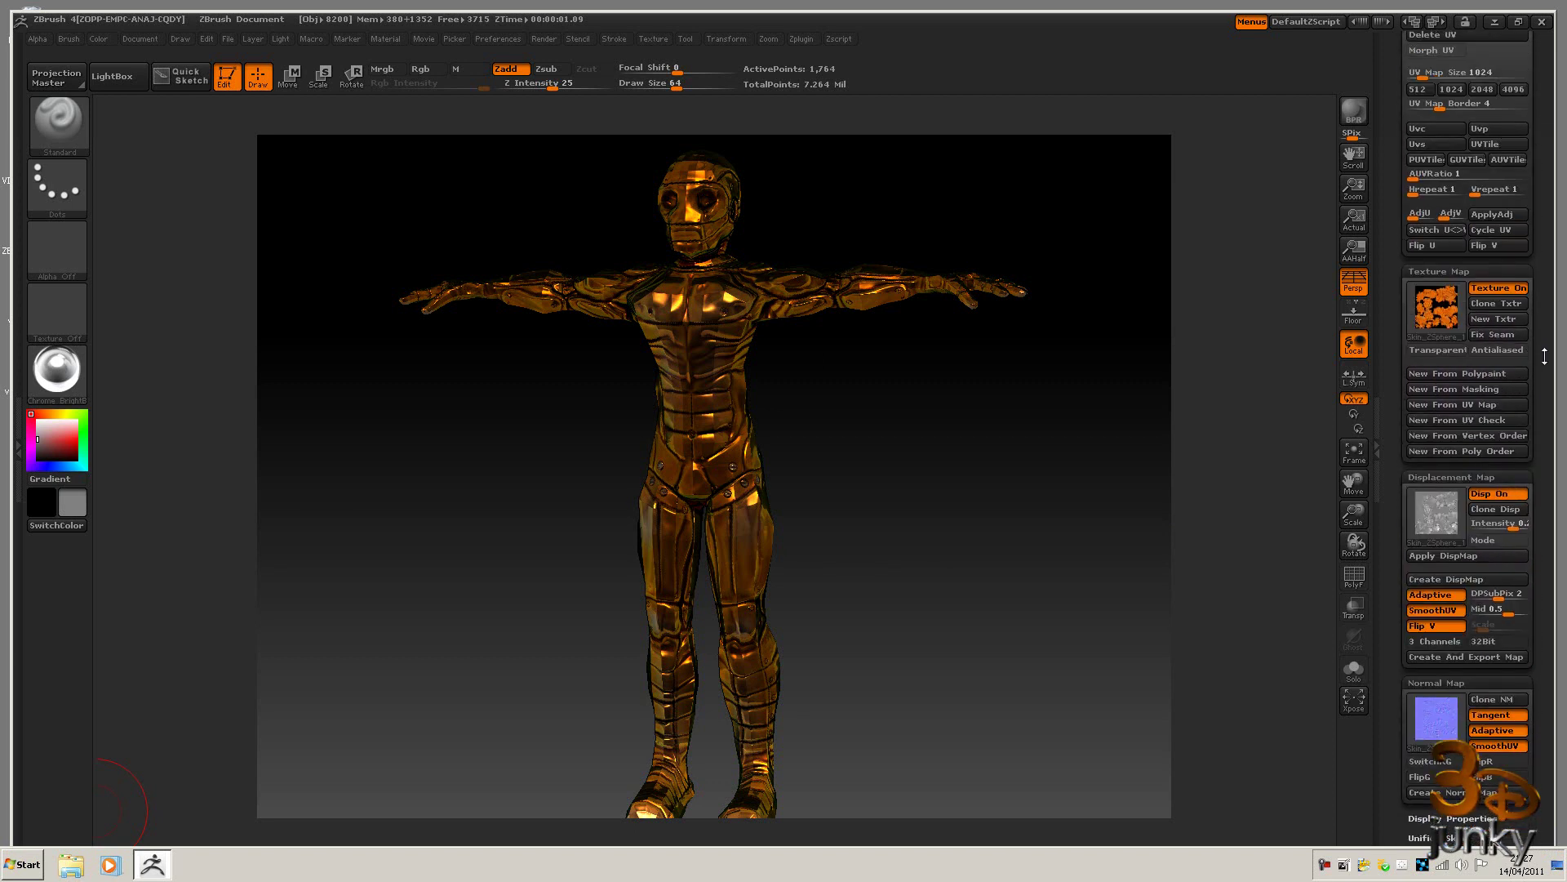
{"action": "mouse_move", "coordinate": [1430, 313]}
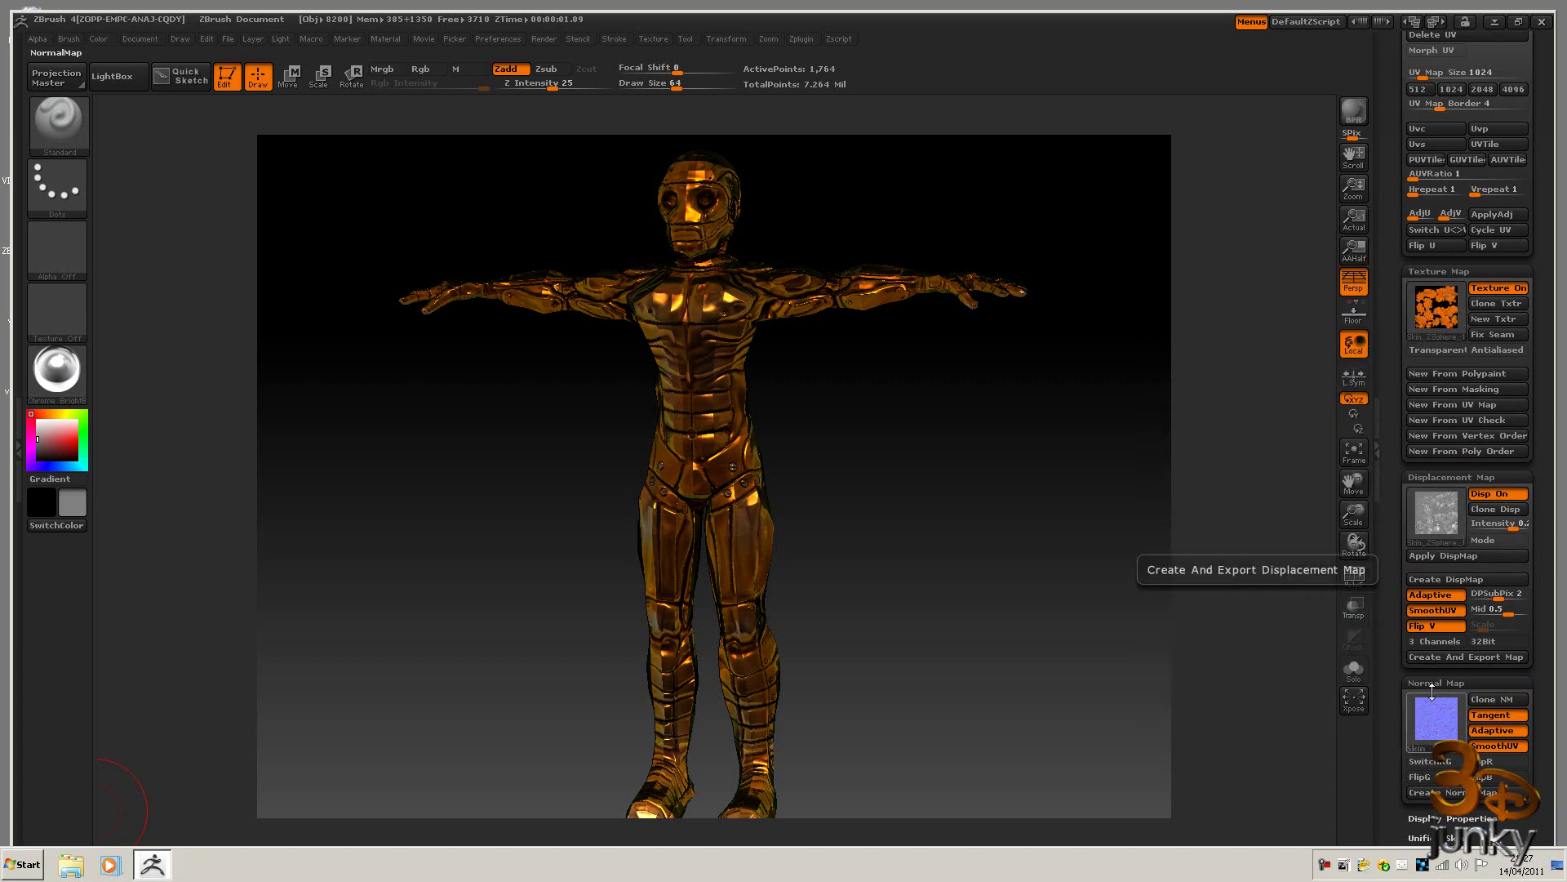
{"action": "left_click", "coordinate": [1487, 306]}
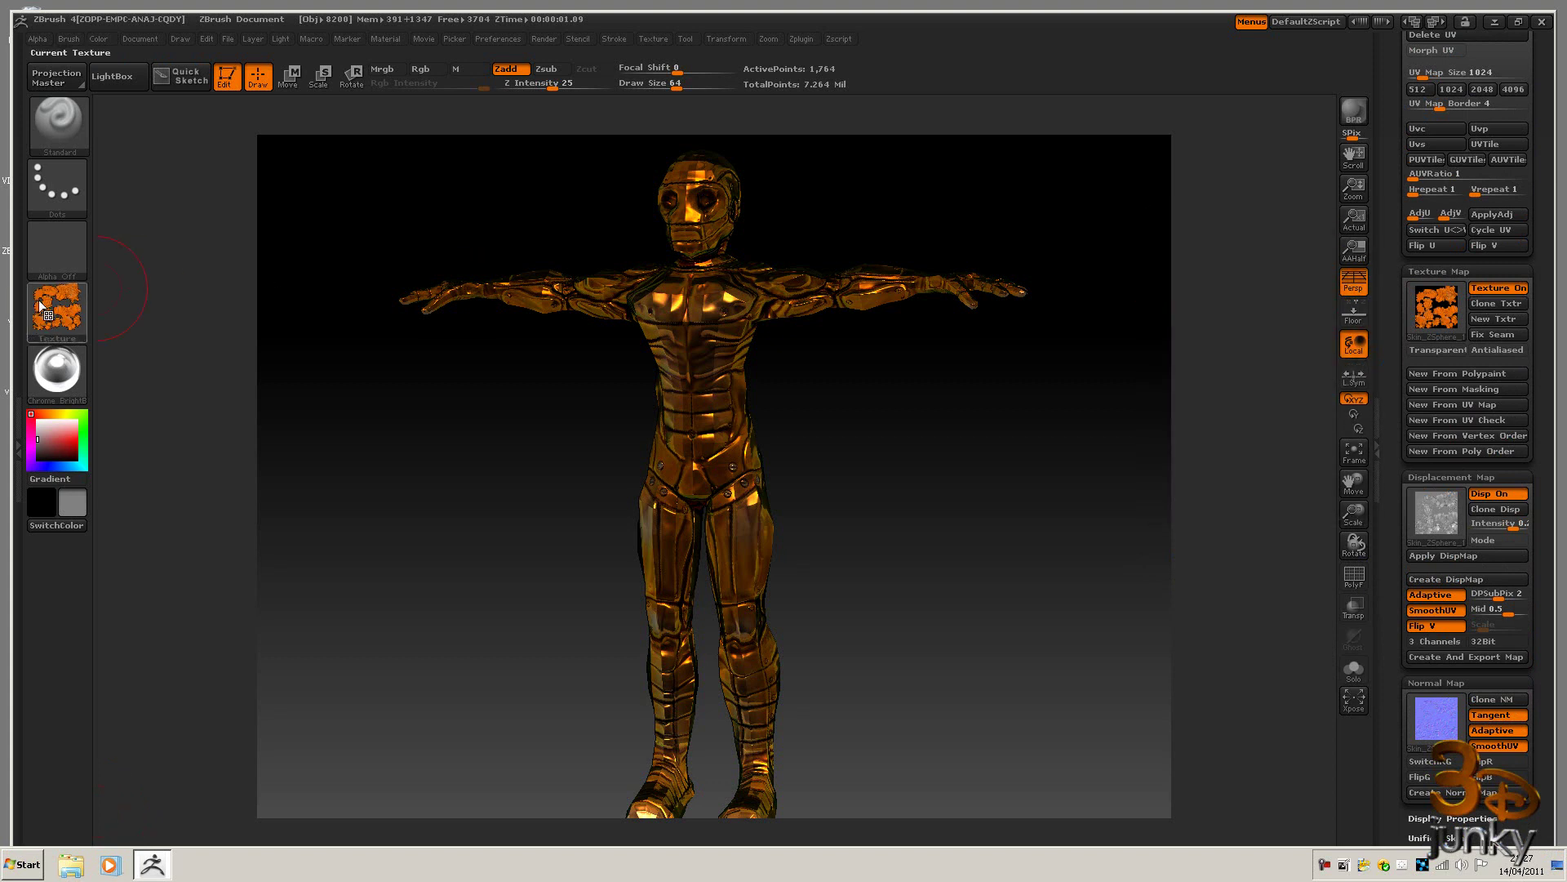
{"action": "left_click", "coordinate": [661, 38]}
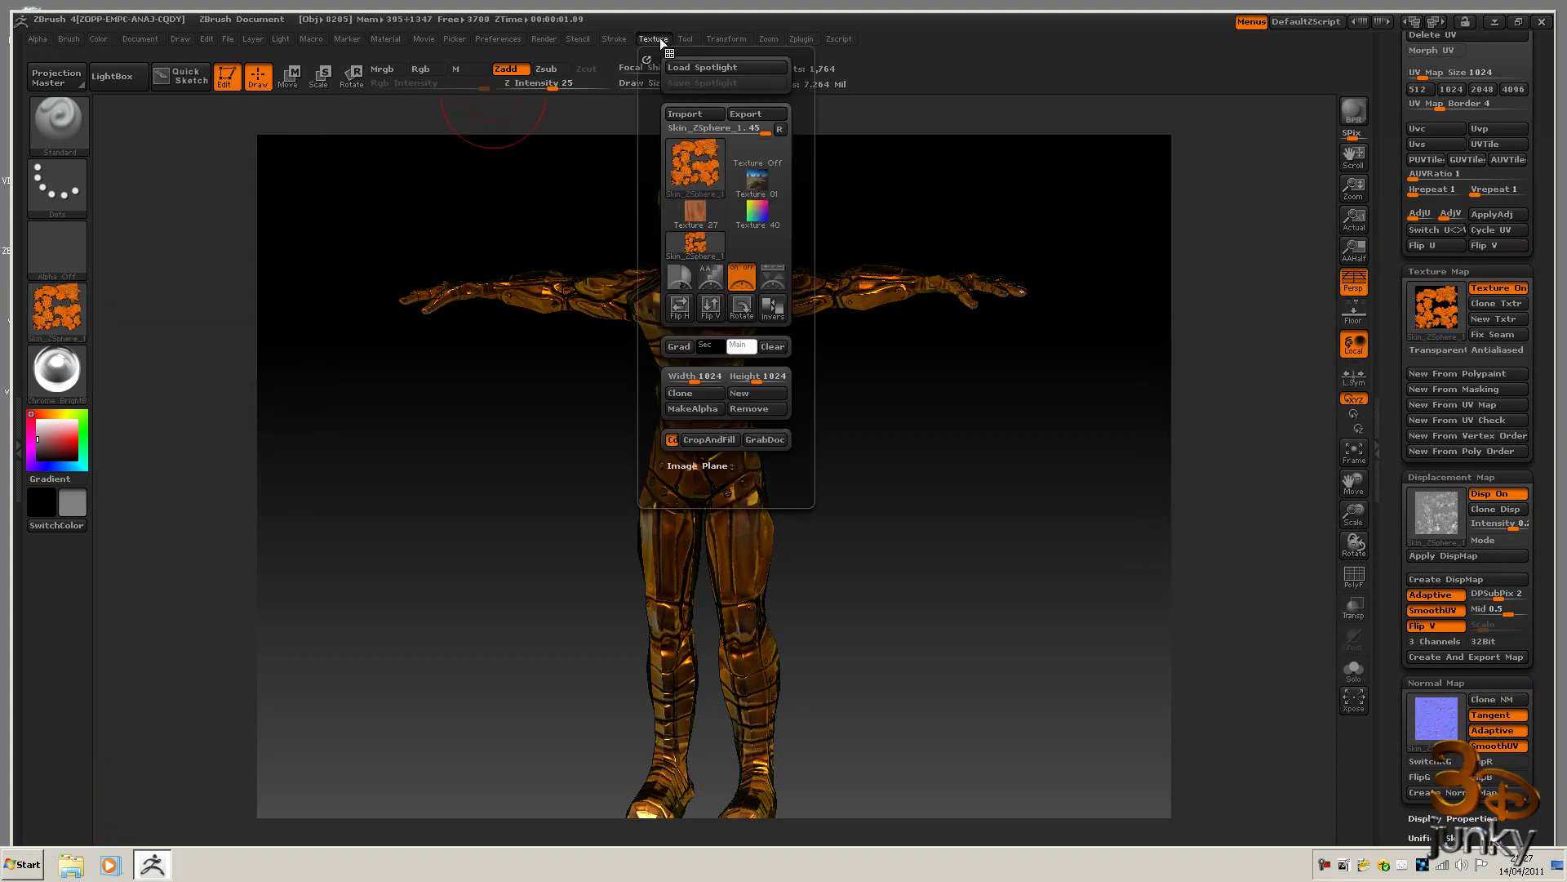
Flip the texture vertically and export it into Desktop > work > cyborg > CyBorg_Packaged.
{"action": "left_click", "coordinate": [706, 310]}
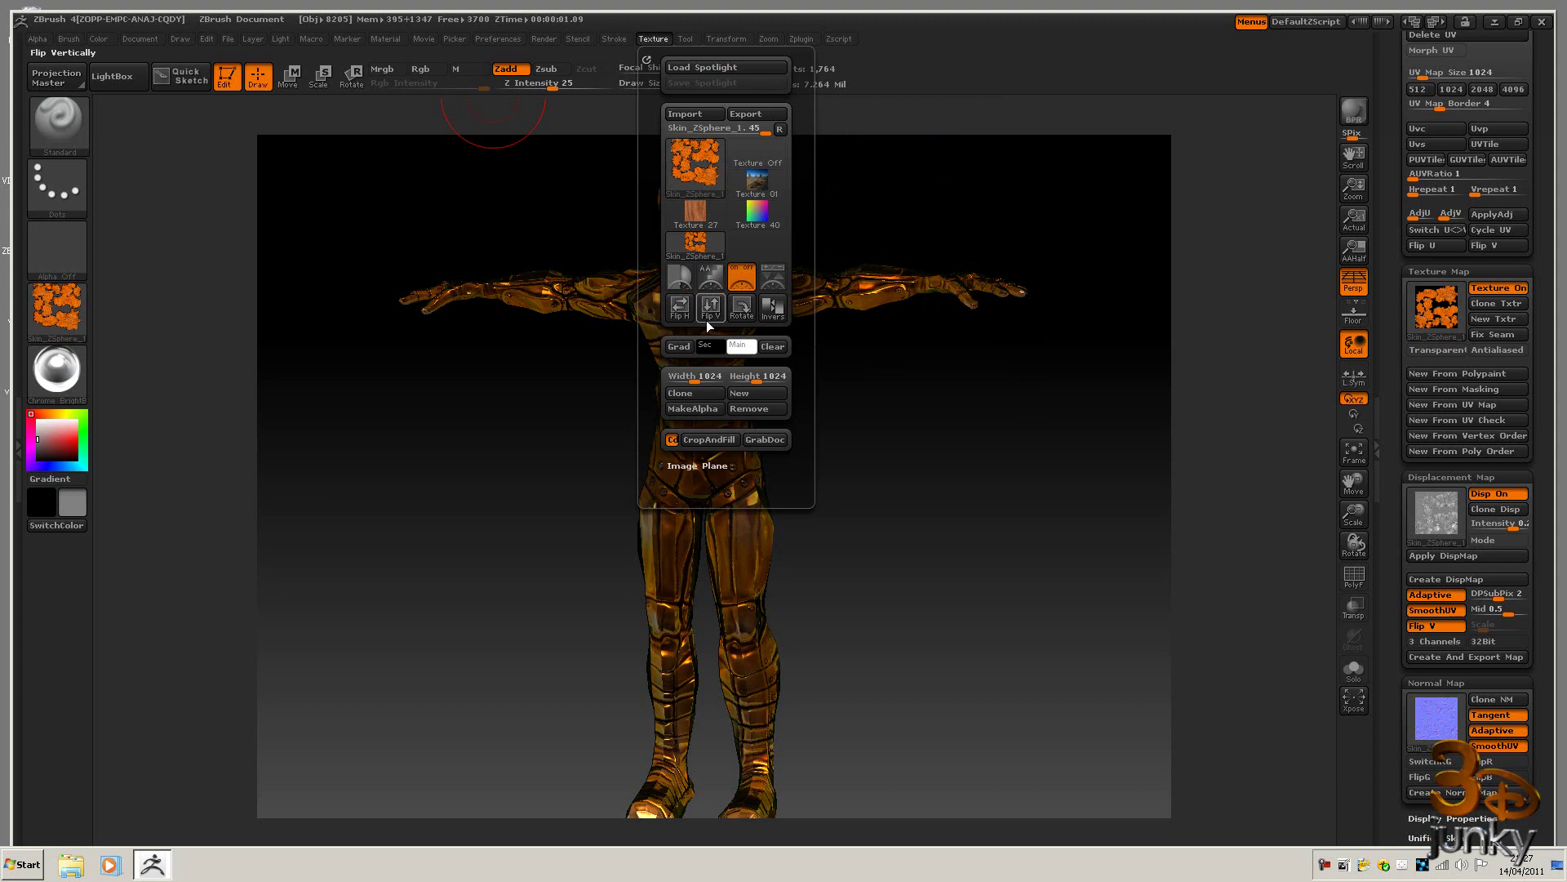
{"action": "left_click", "coordinate": [754, 115]}
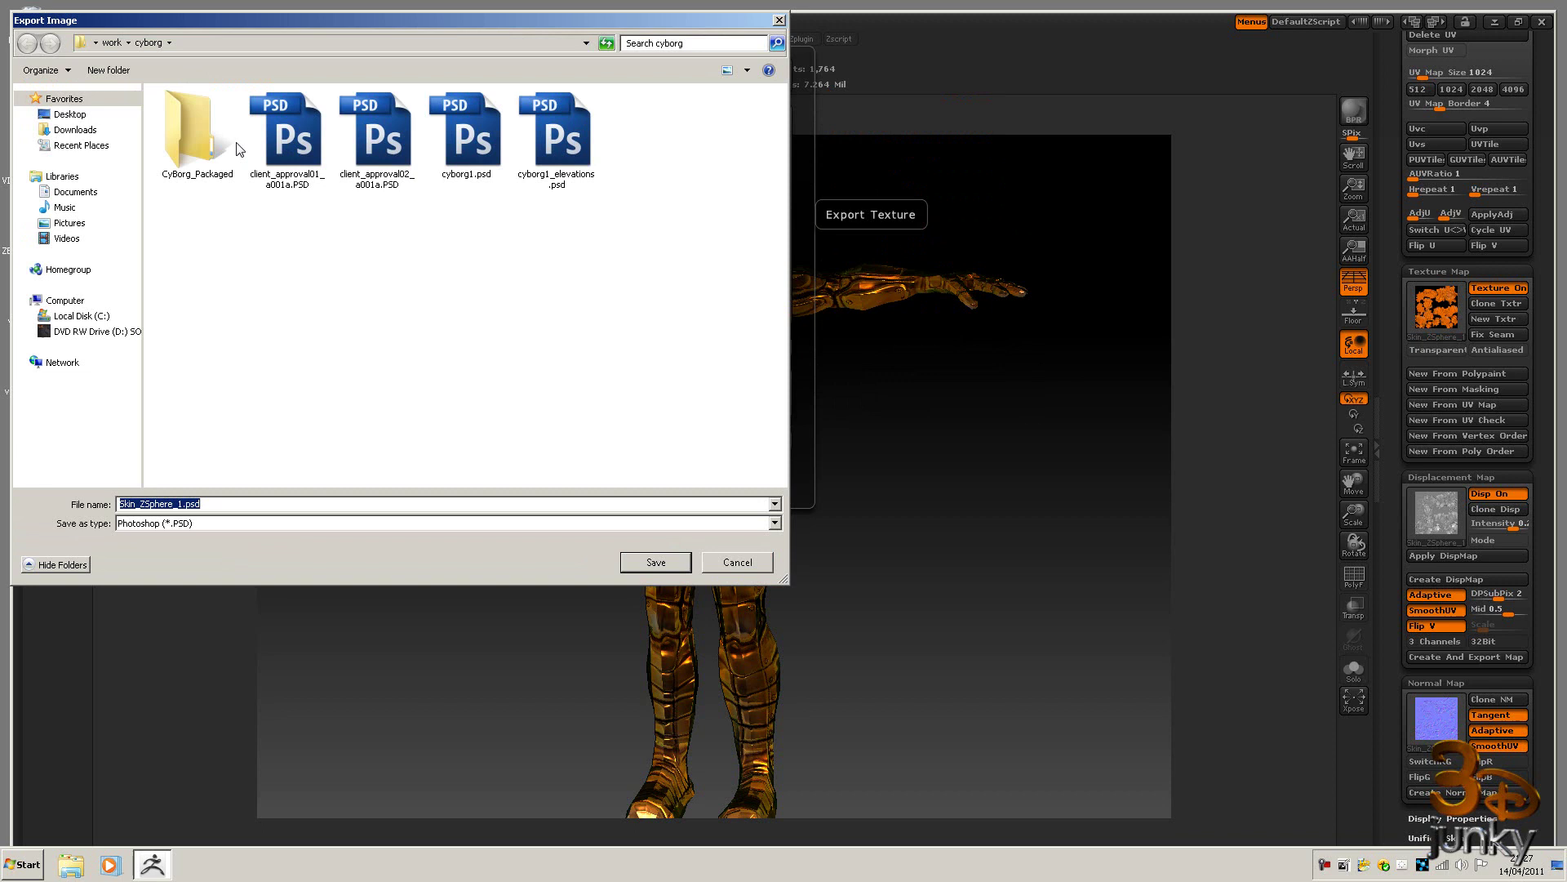
{"action": "left_click", "coordinate": [69, 114]}
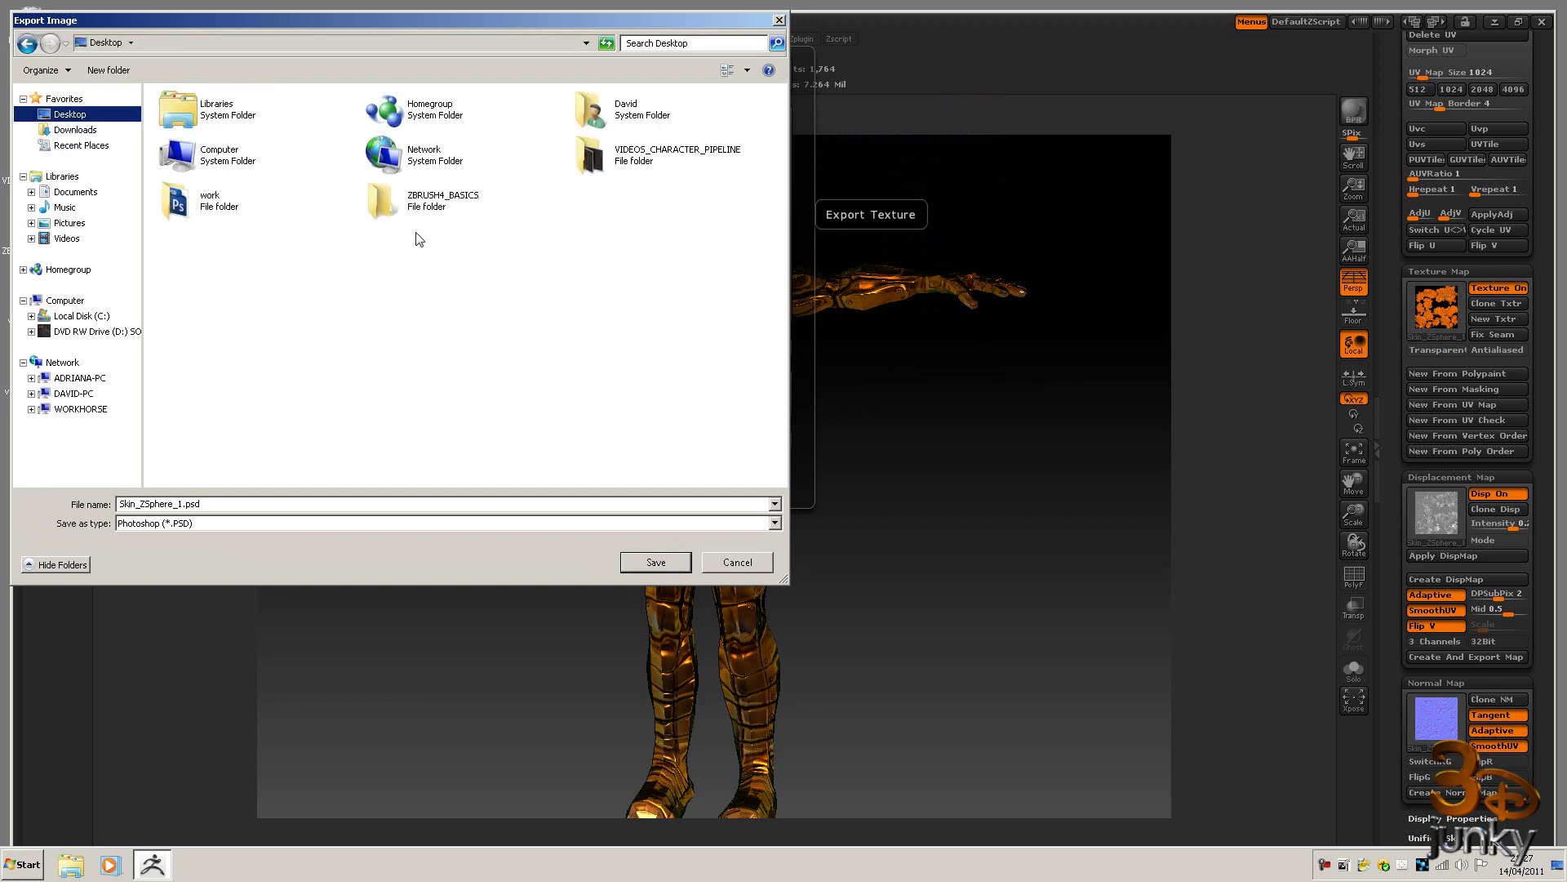
{"action": "double_click", "coordinate": [218, 215]}
{"action": "double_click", "coordinate": [204, 181]}
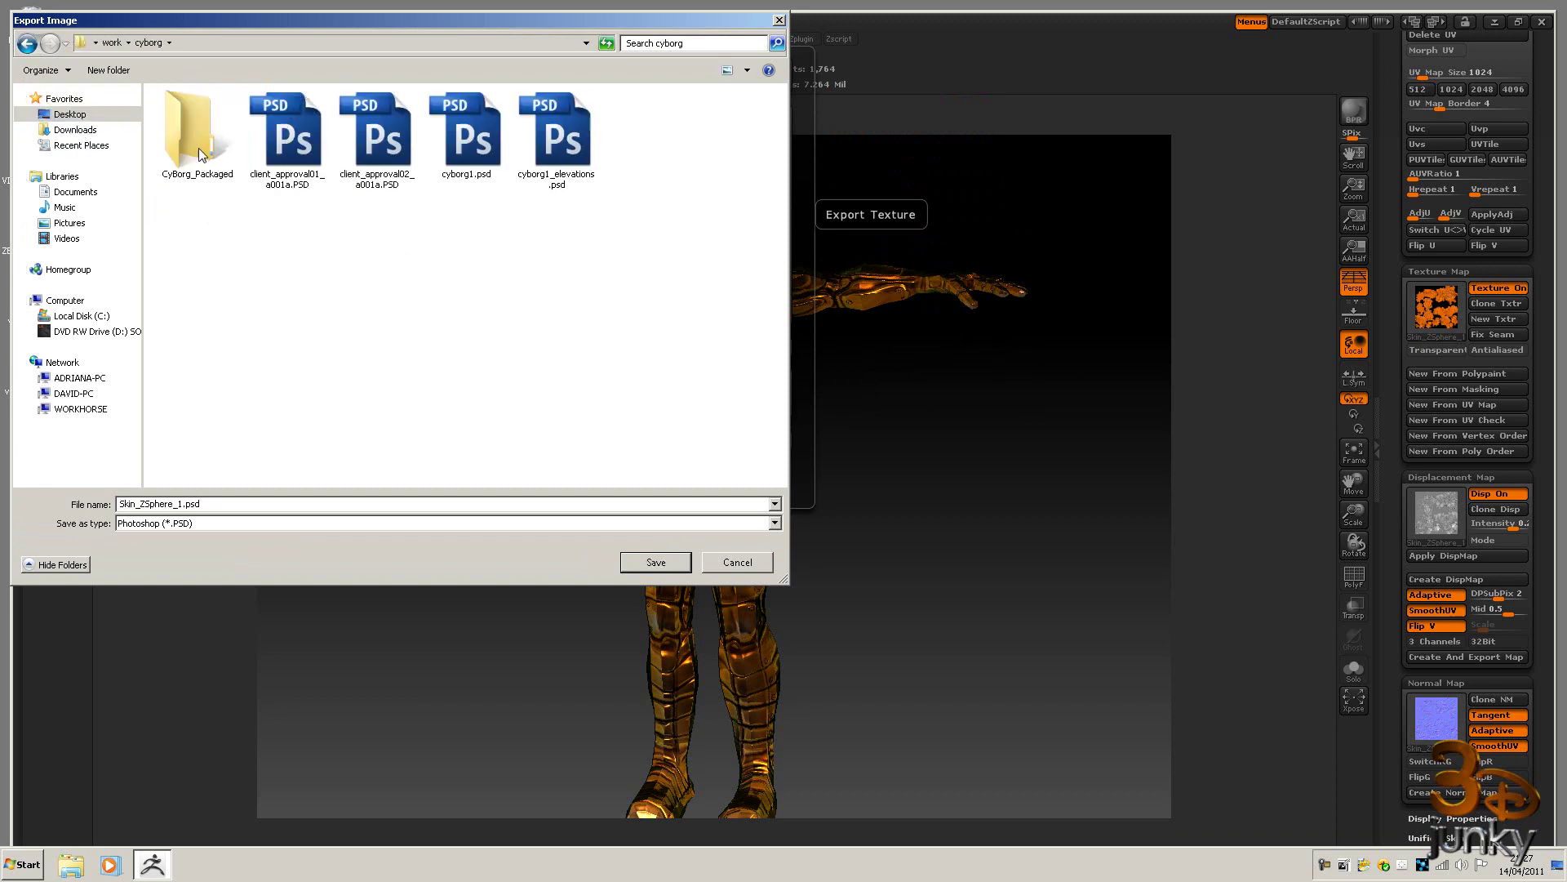
{"action": "left_click", "coordinate": [198, 147]}
{"action": "double_click", "coordinate": [198, 148]}
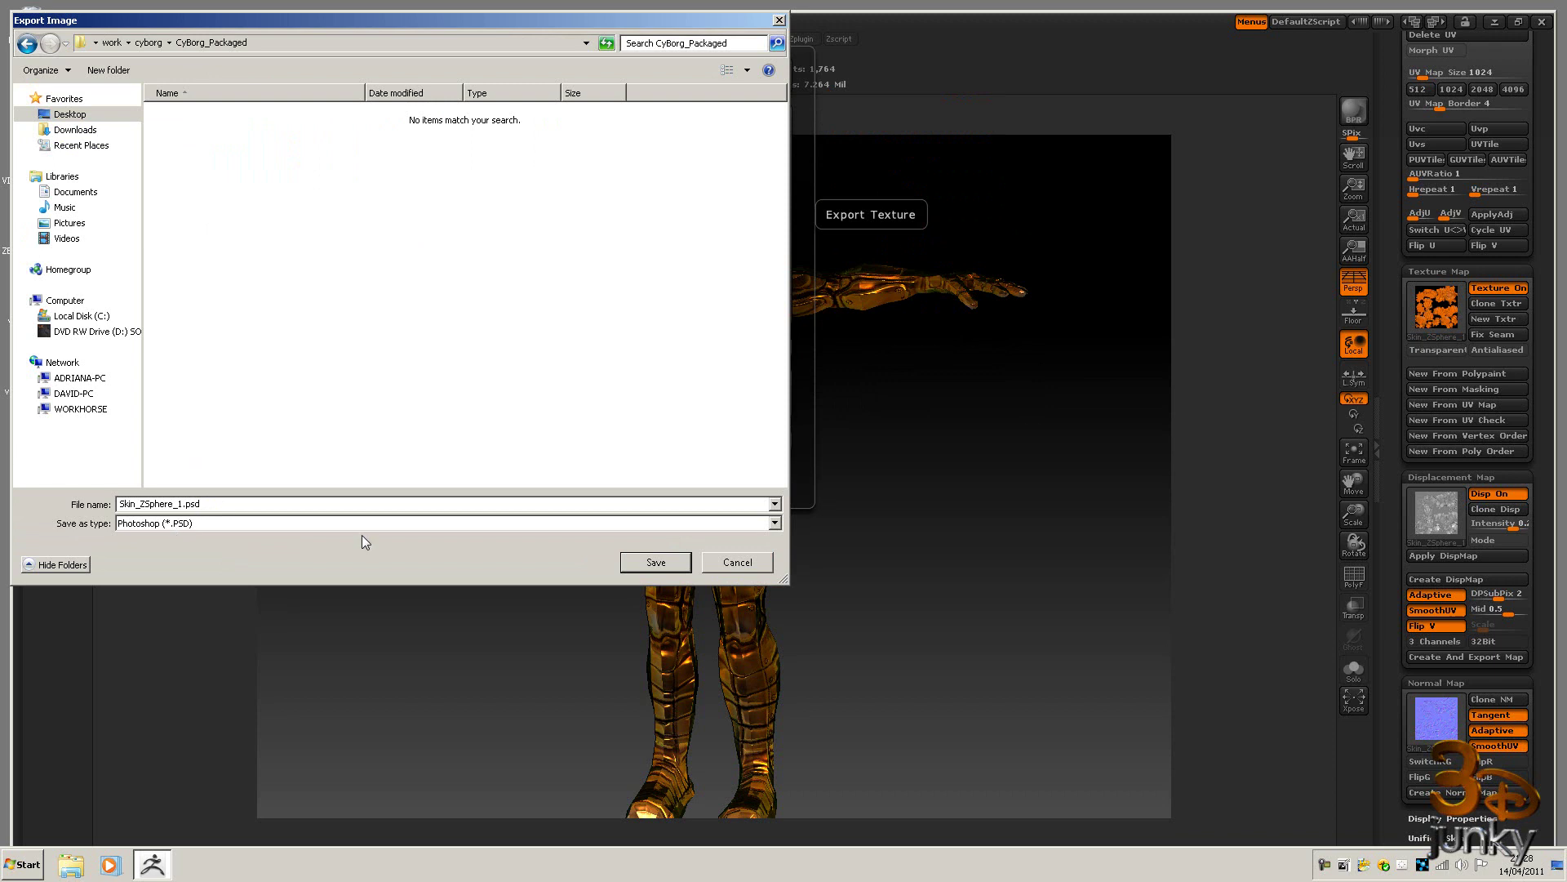
Save the exported texture as a TIFF named texture.tif.
{"action": "left_click", "coordinate": [774, 523]}
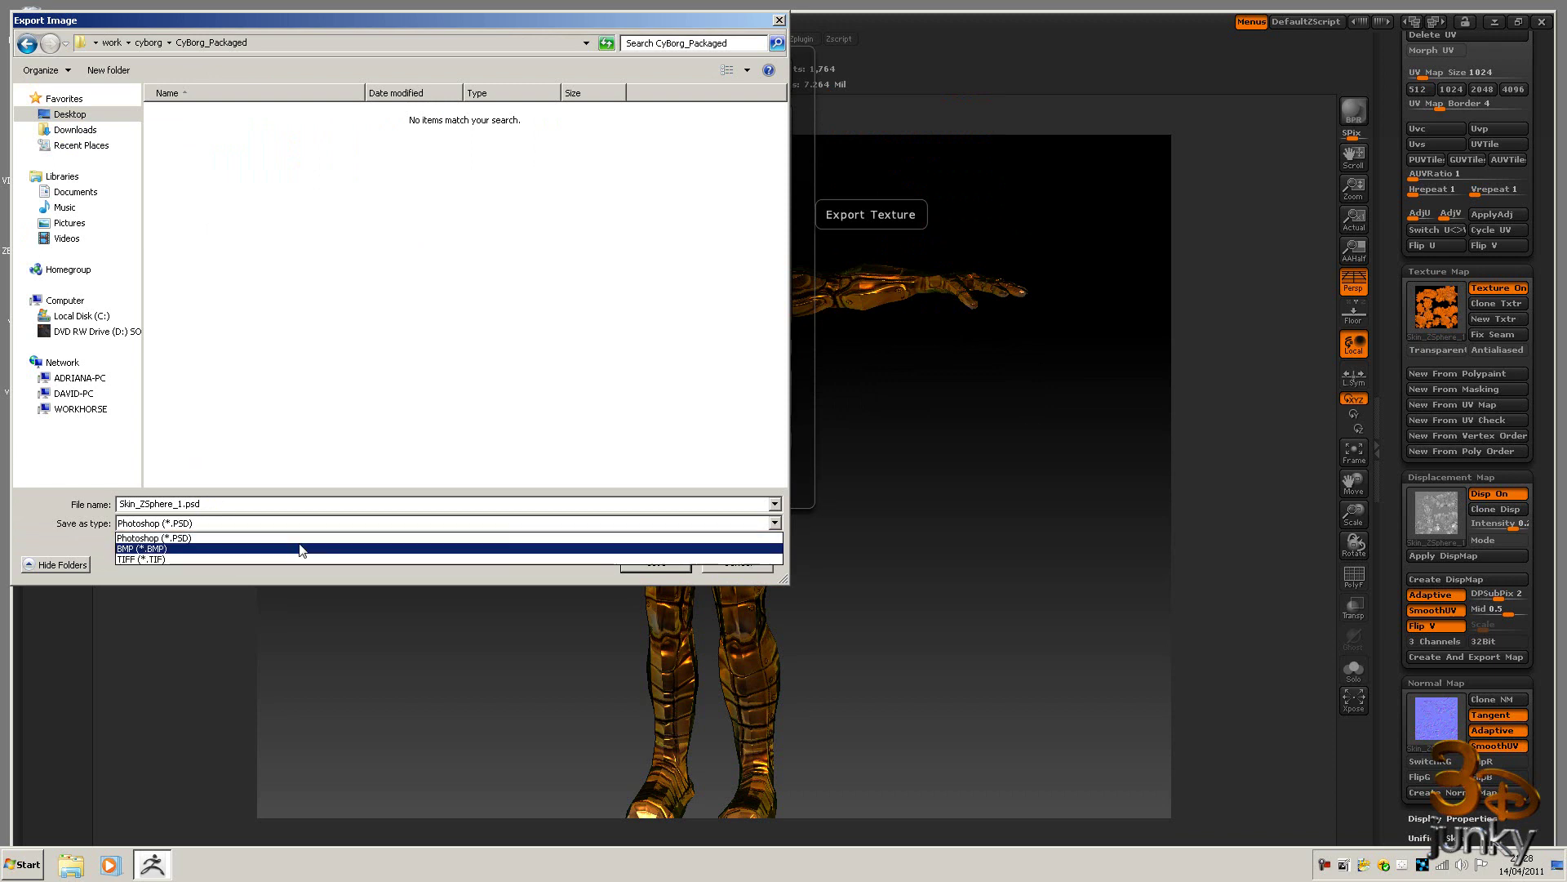
{"action": "left_click", "coordinate": [179, 555]}
{"action": "double_click", "coordinate": [182, 501]}
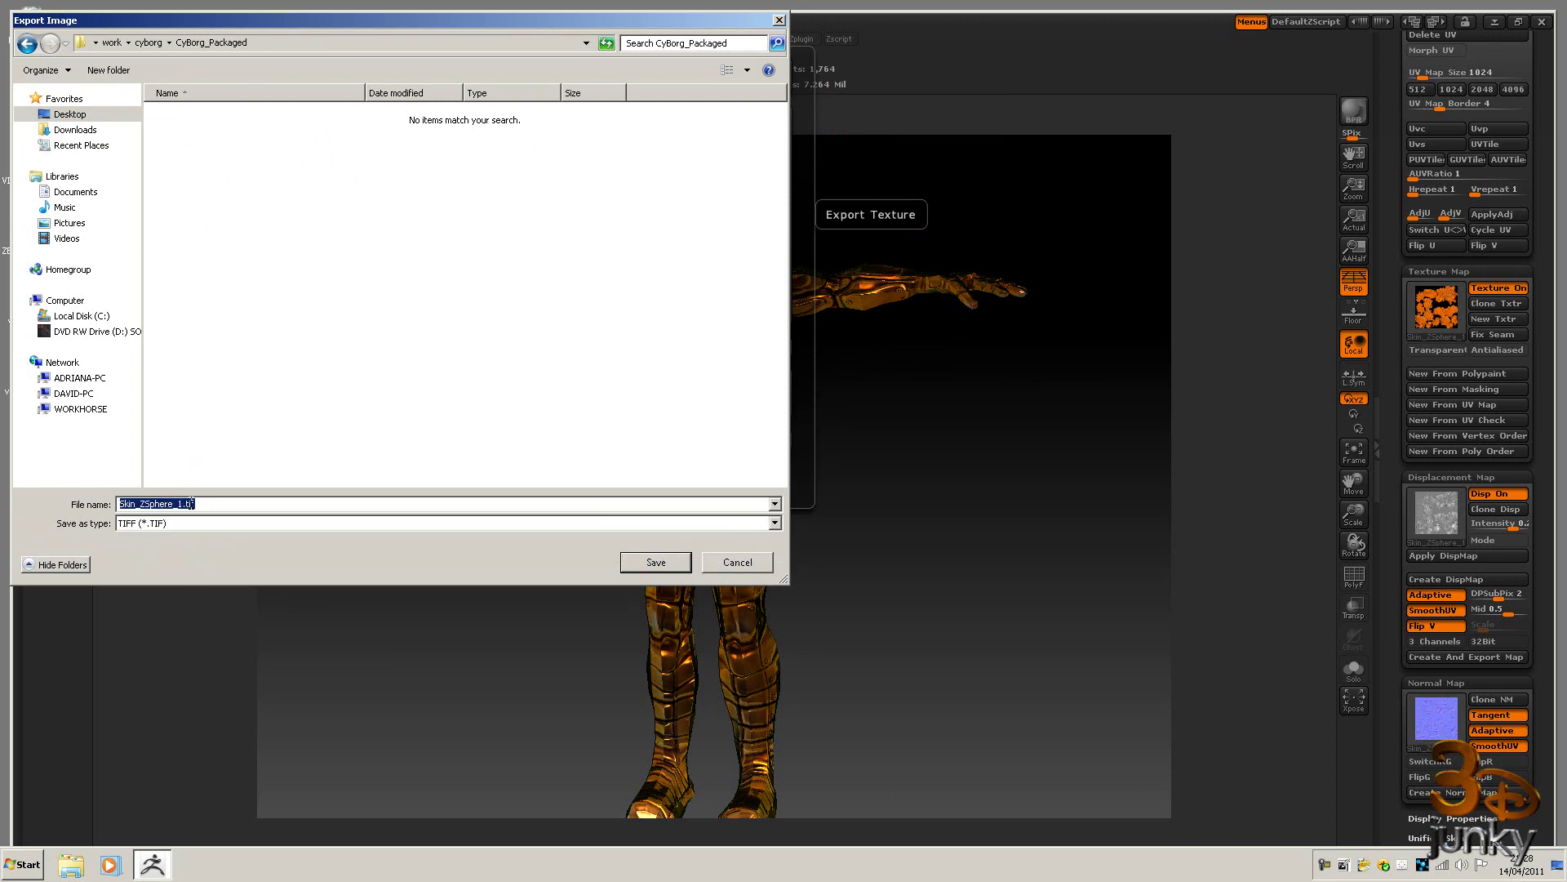
{"action": "left_click", "coordinate": [180, 503]}
{"action": "left_click_drag", "start_coordinate": [183, 503], "coordinate": [73, 505]}
{"action": "type", "text": "texture"}
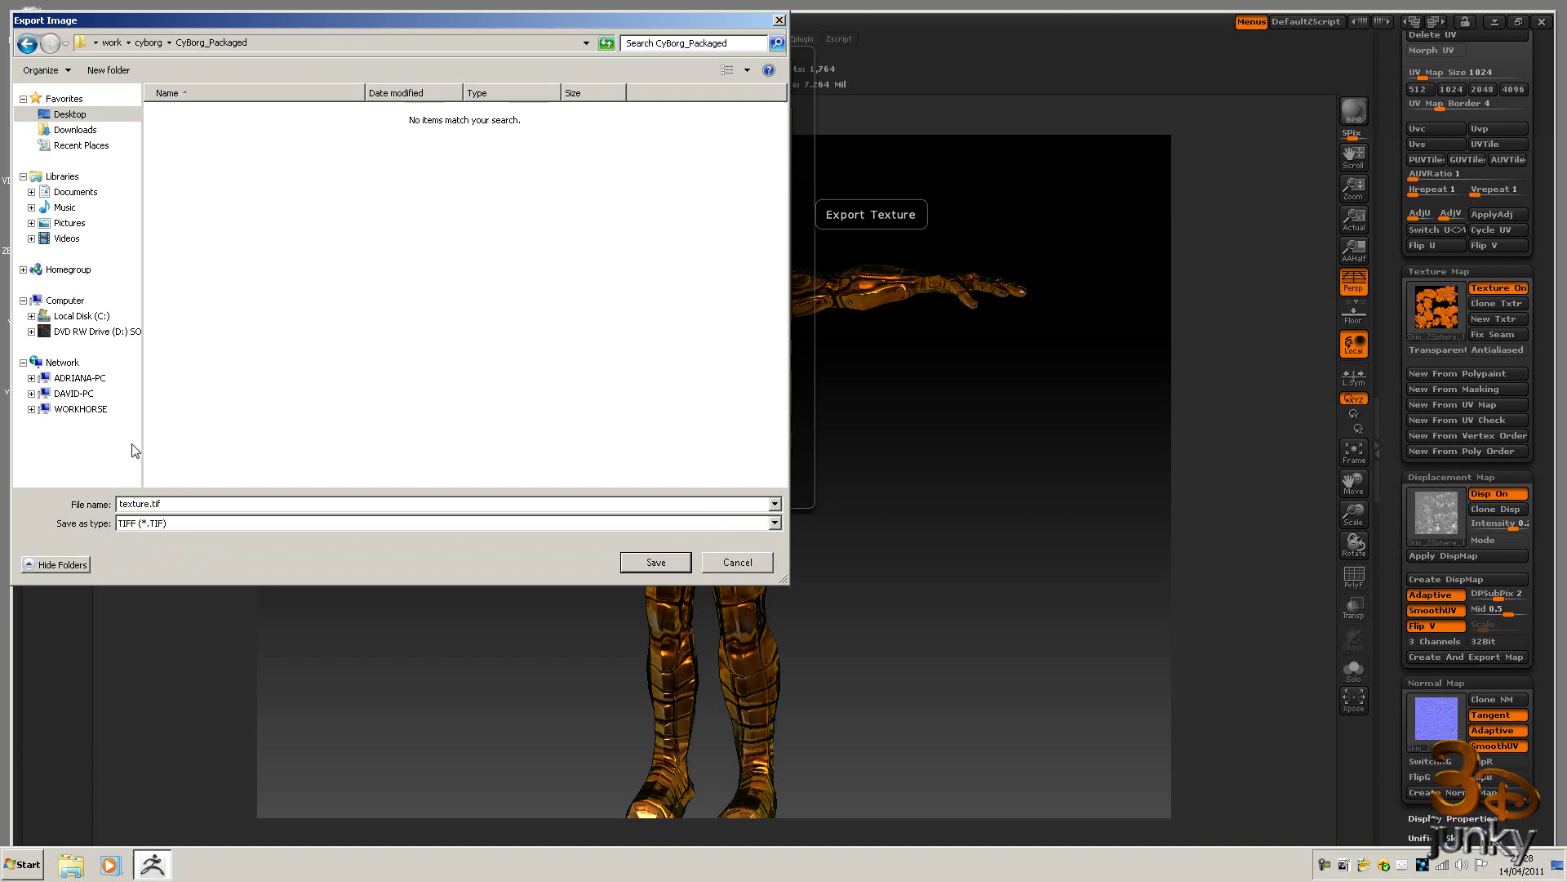
{"action": "left_click", "coordinate": [658, 562]}
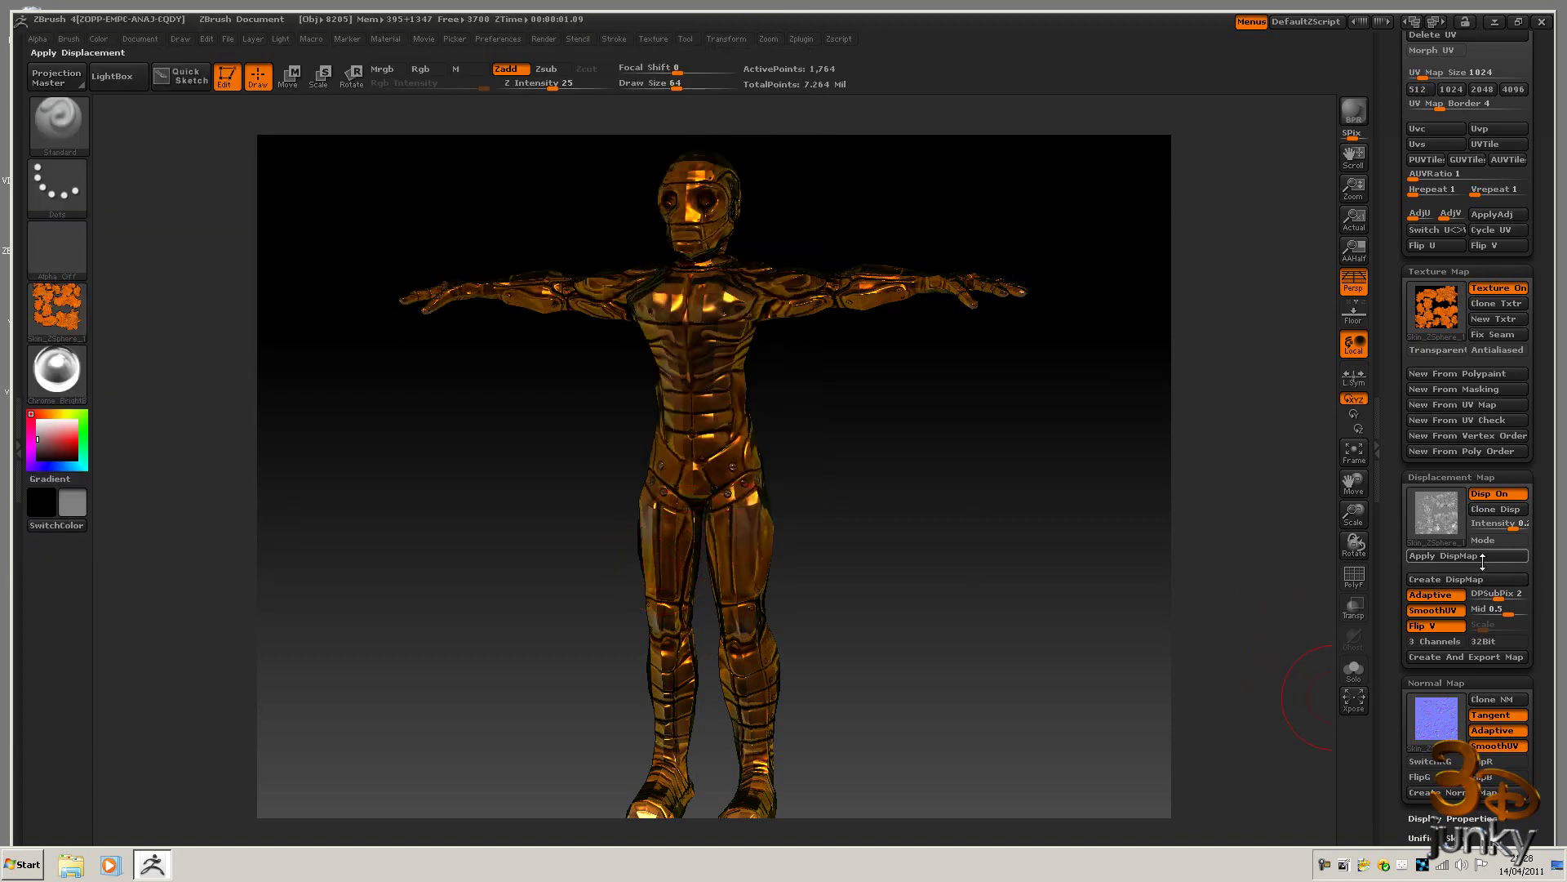
Clone the normal map as the current texture, flip it vertically and export it.
{"action": "left_click", "coordinate": [1501, 701]}
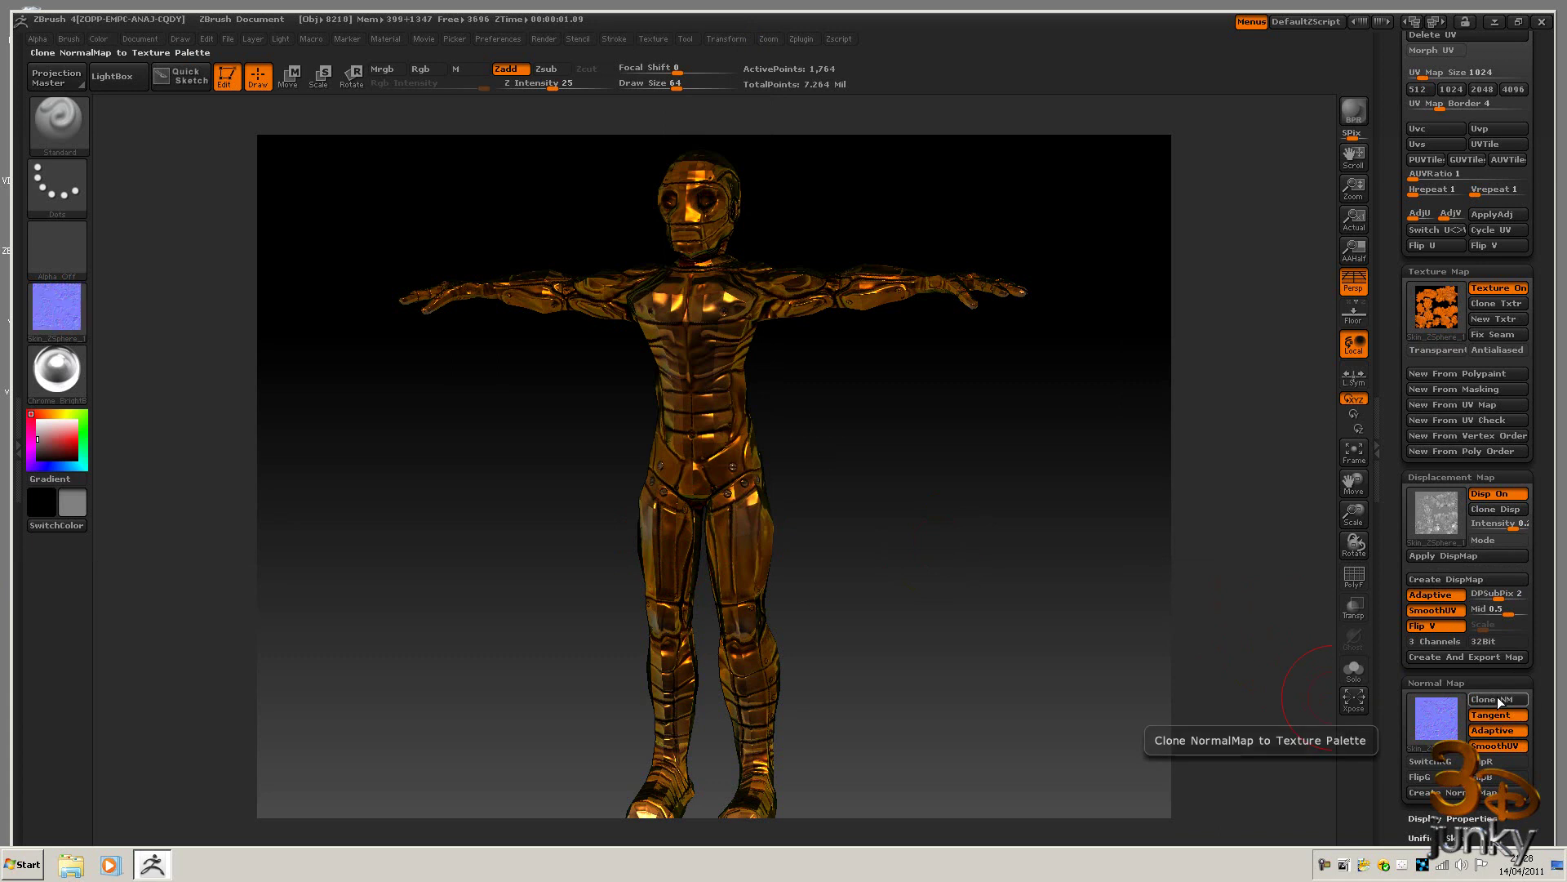
{"action": "left_click", "coordinate": [653, 39]}
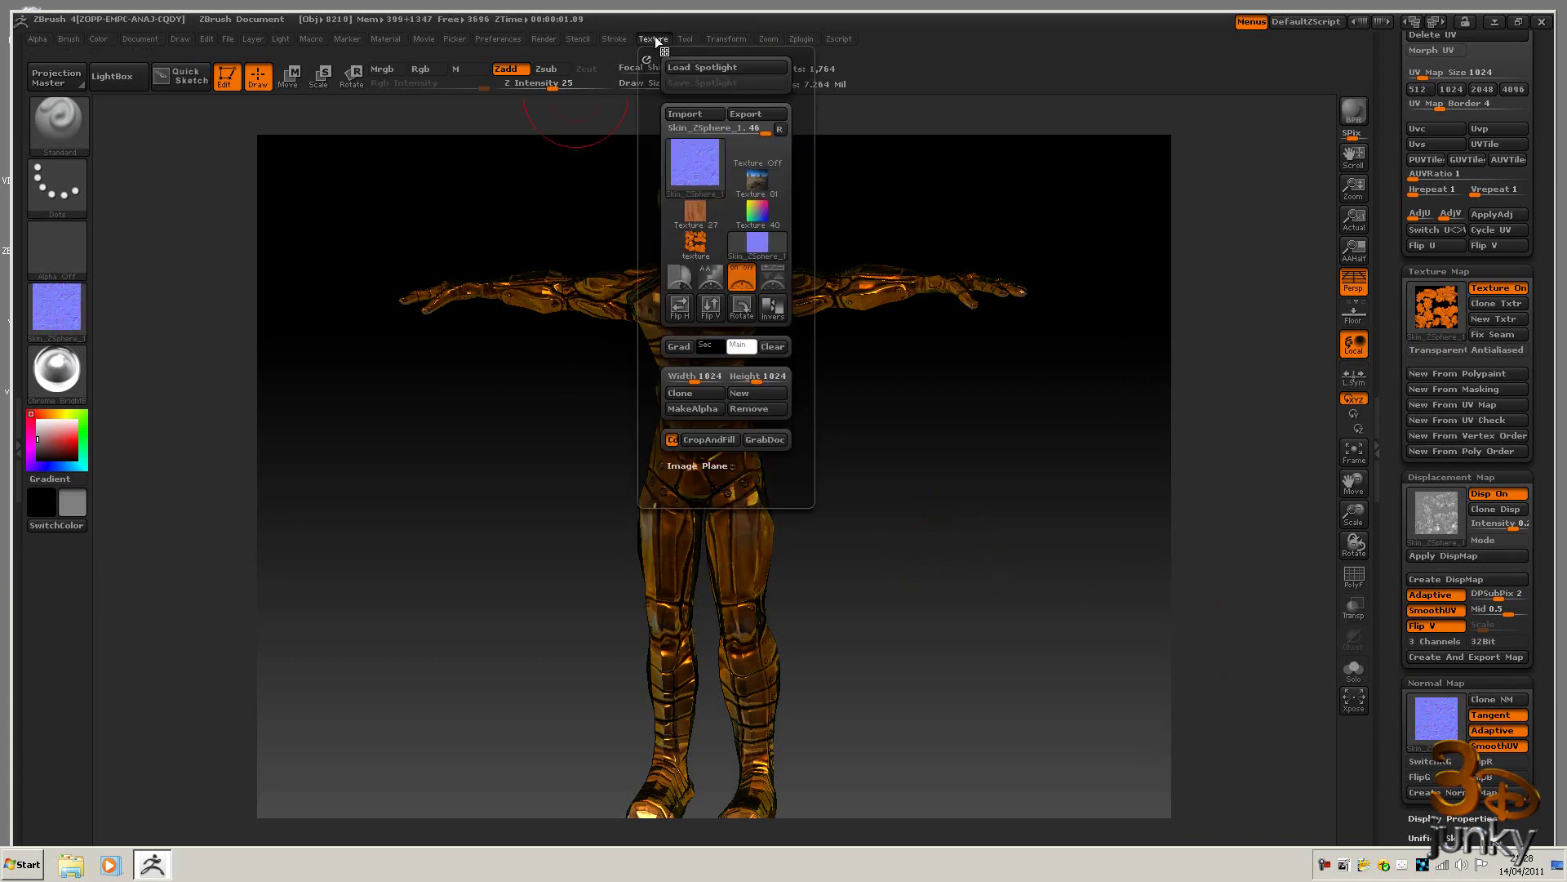
{"action": "left_click", "coordinate": [710, 298]}
{"action": "left_click", "coordinate": [746, 114]}
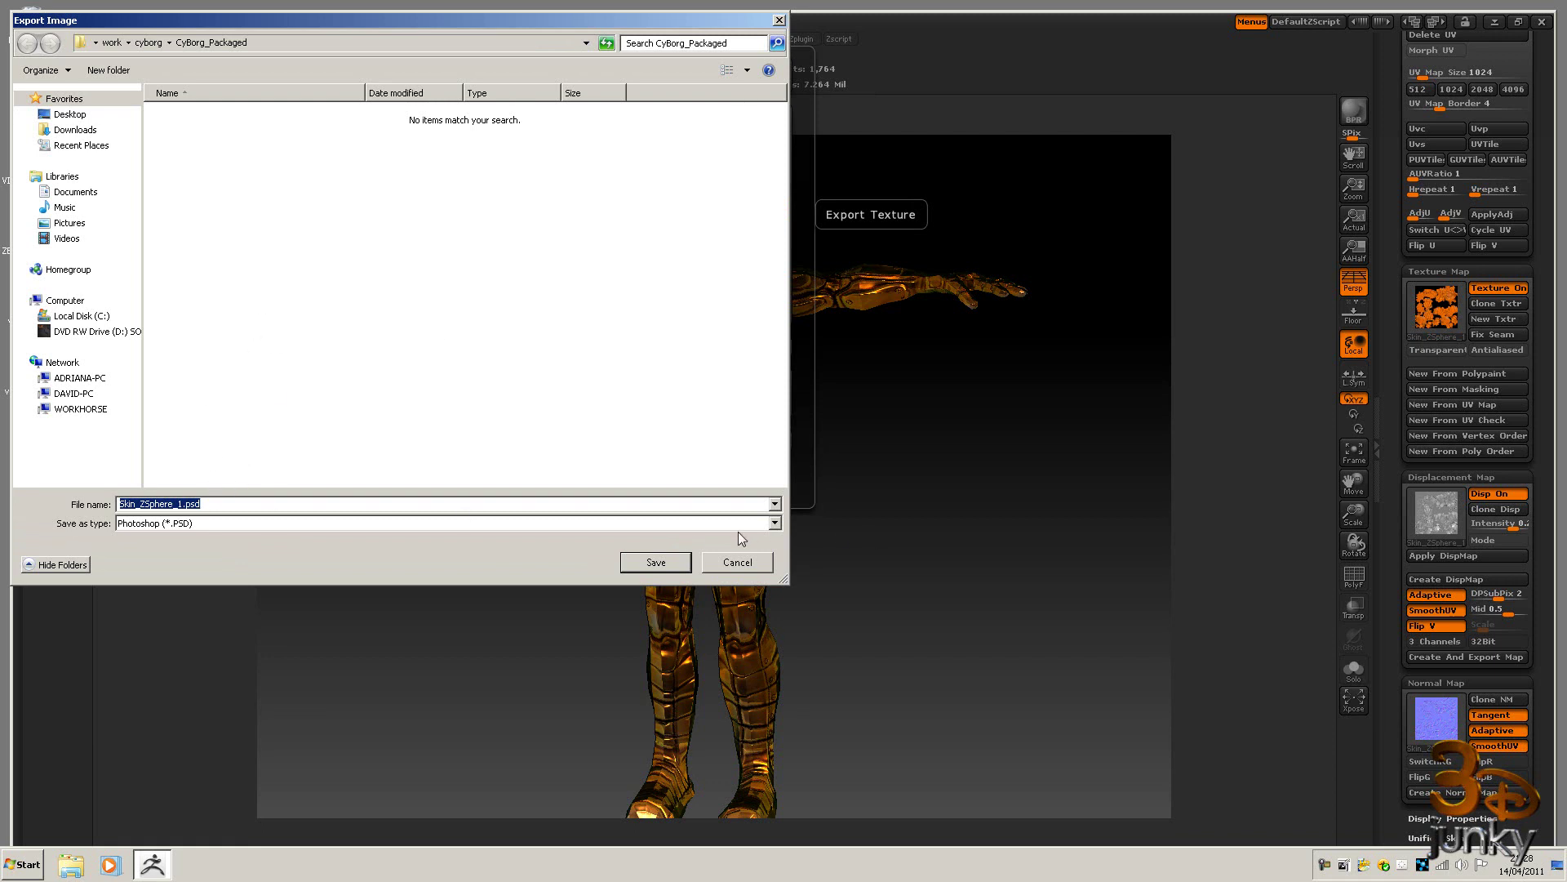
Save the normal map as a TIFF named normal.tif.
{"action": "type", "text": "normal"}
{"action": "left_click", "coordinate": [775, 523]}
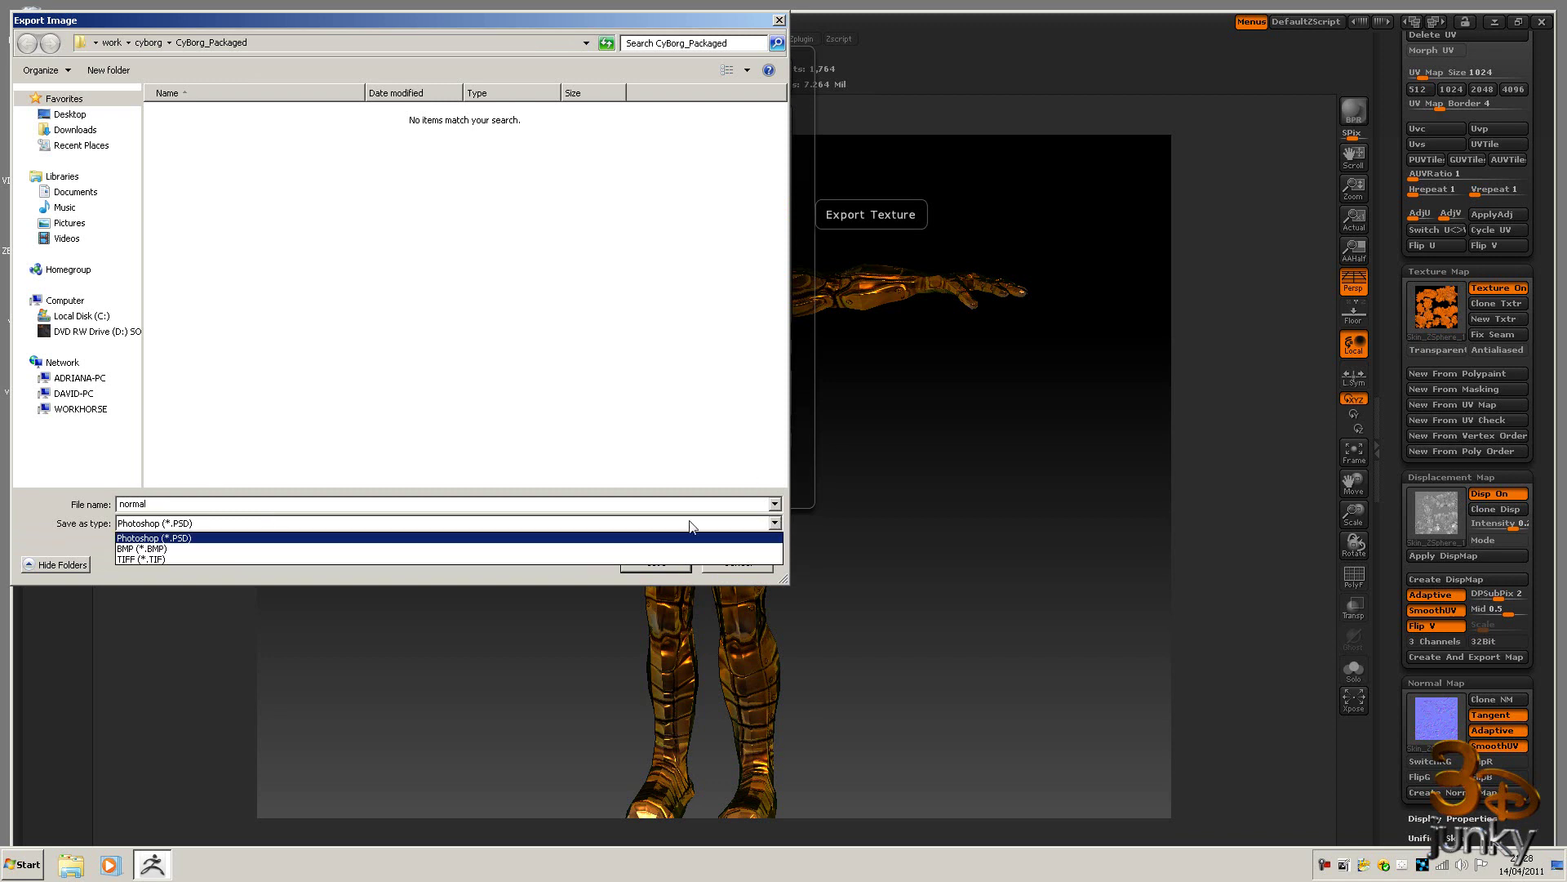
{"action": "left_click", "coordinate": [248, 559]}
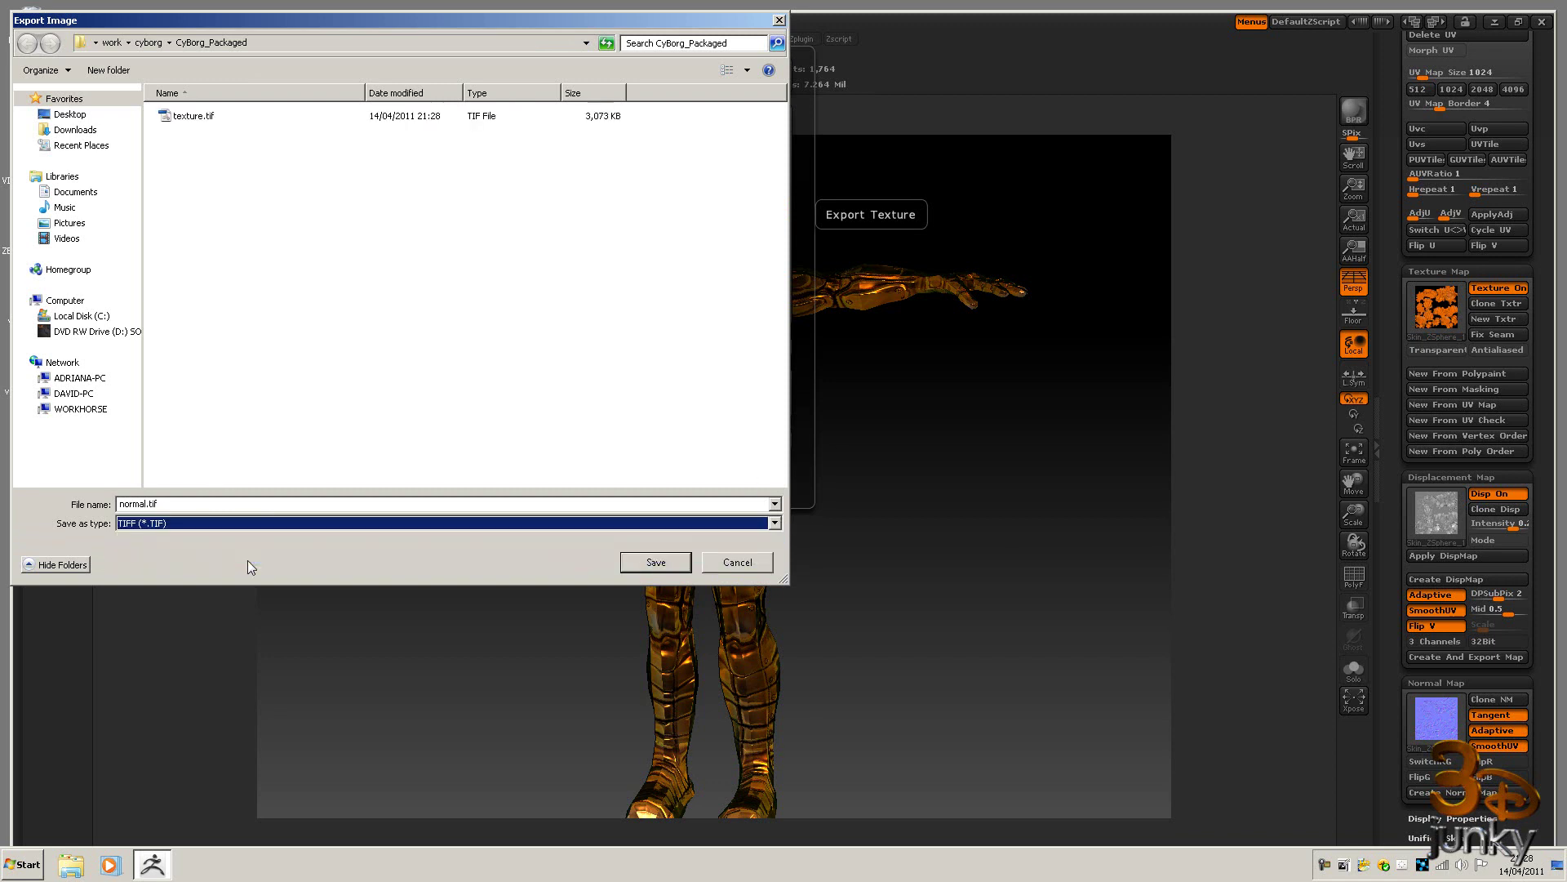
{"action": "left_click", "coordinate": [658, 563]}
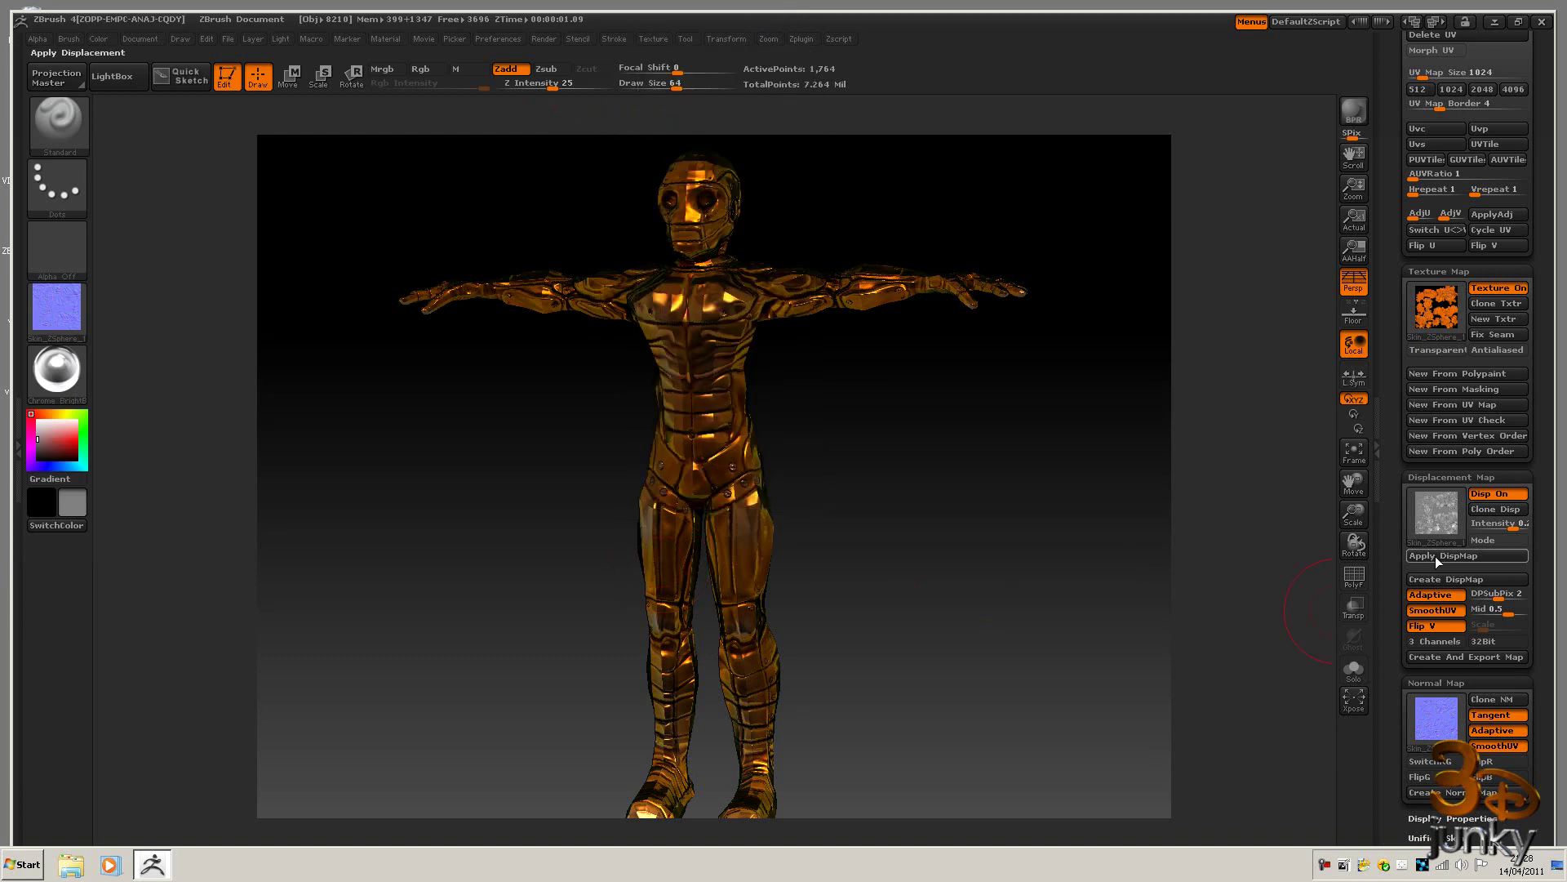
Make the displacement map the current alpha and convert it into a texture.
{"action": "left_click", "coordinate": [1489, 508]}
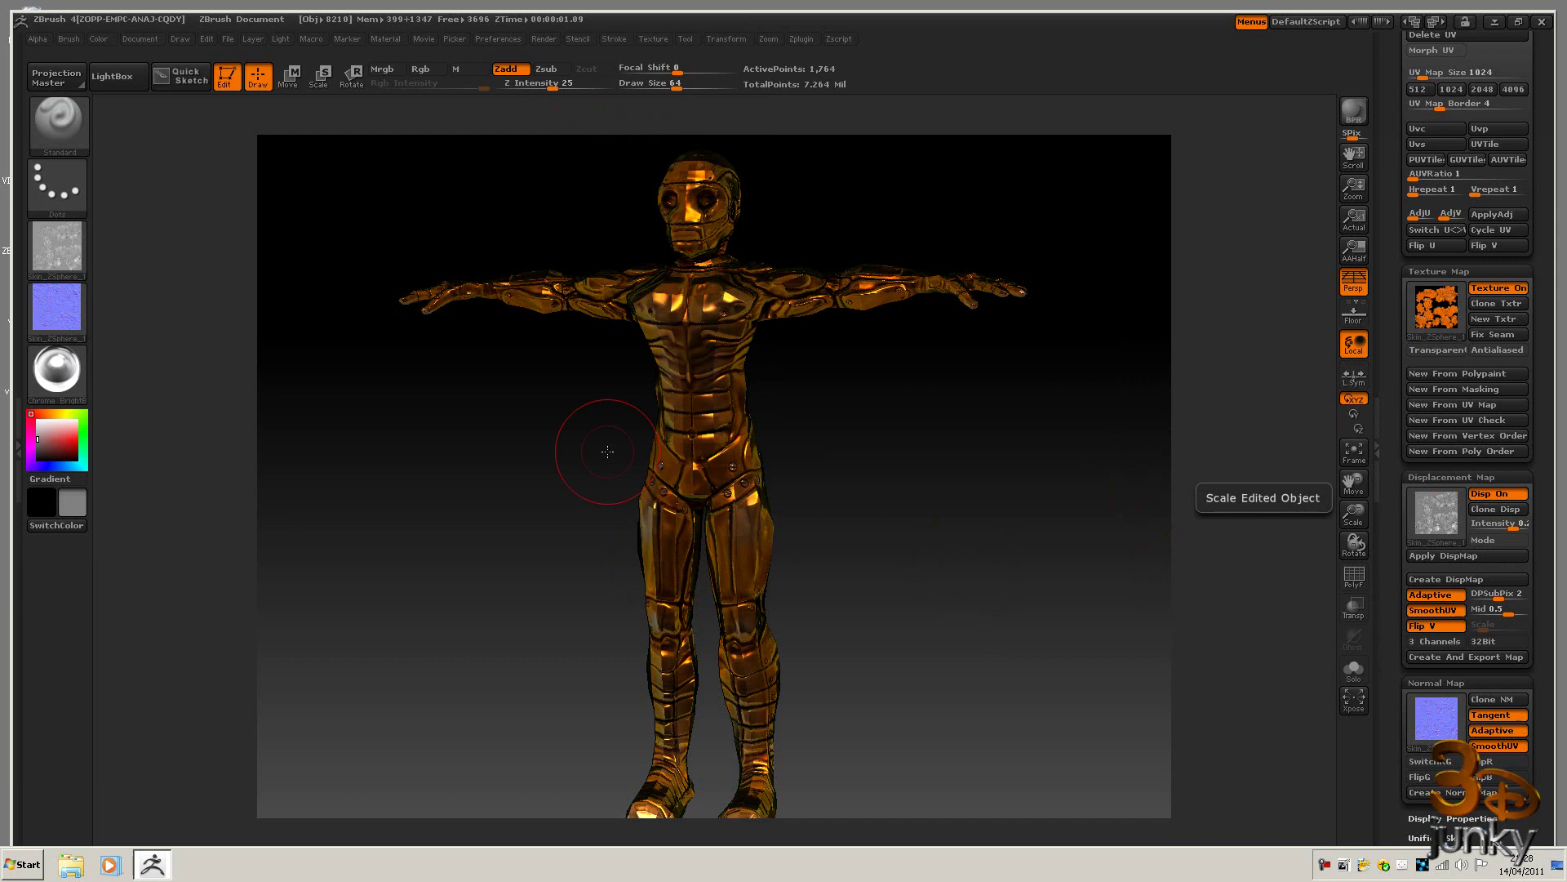
{"action": "mouse_move", "coordinate": [62, 248]}
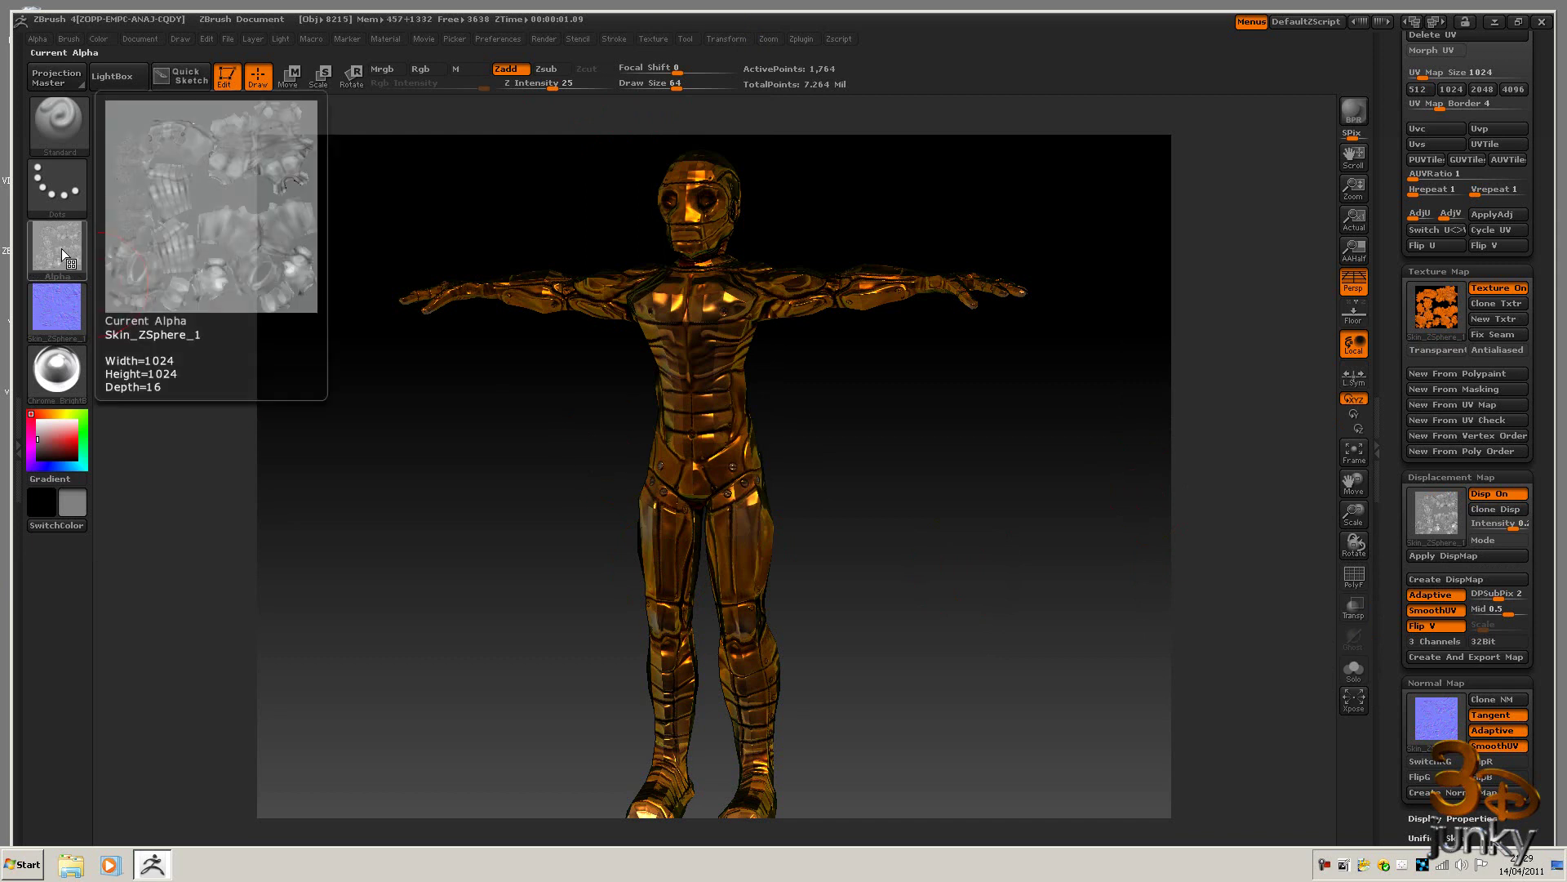
{"action": "left_click", "coordinate": [61, 248]}
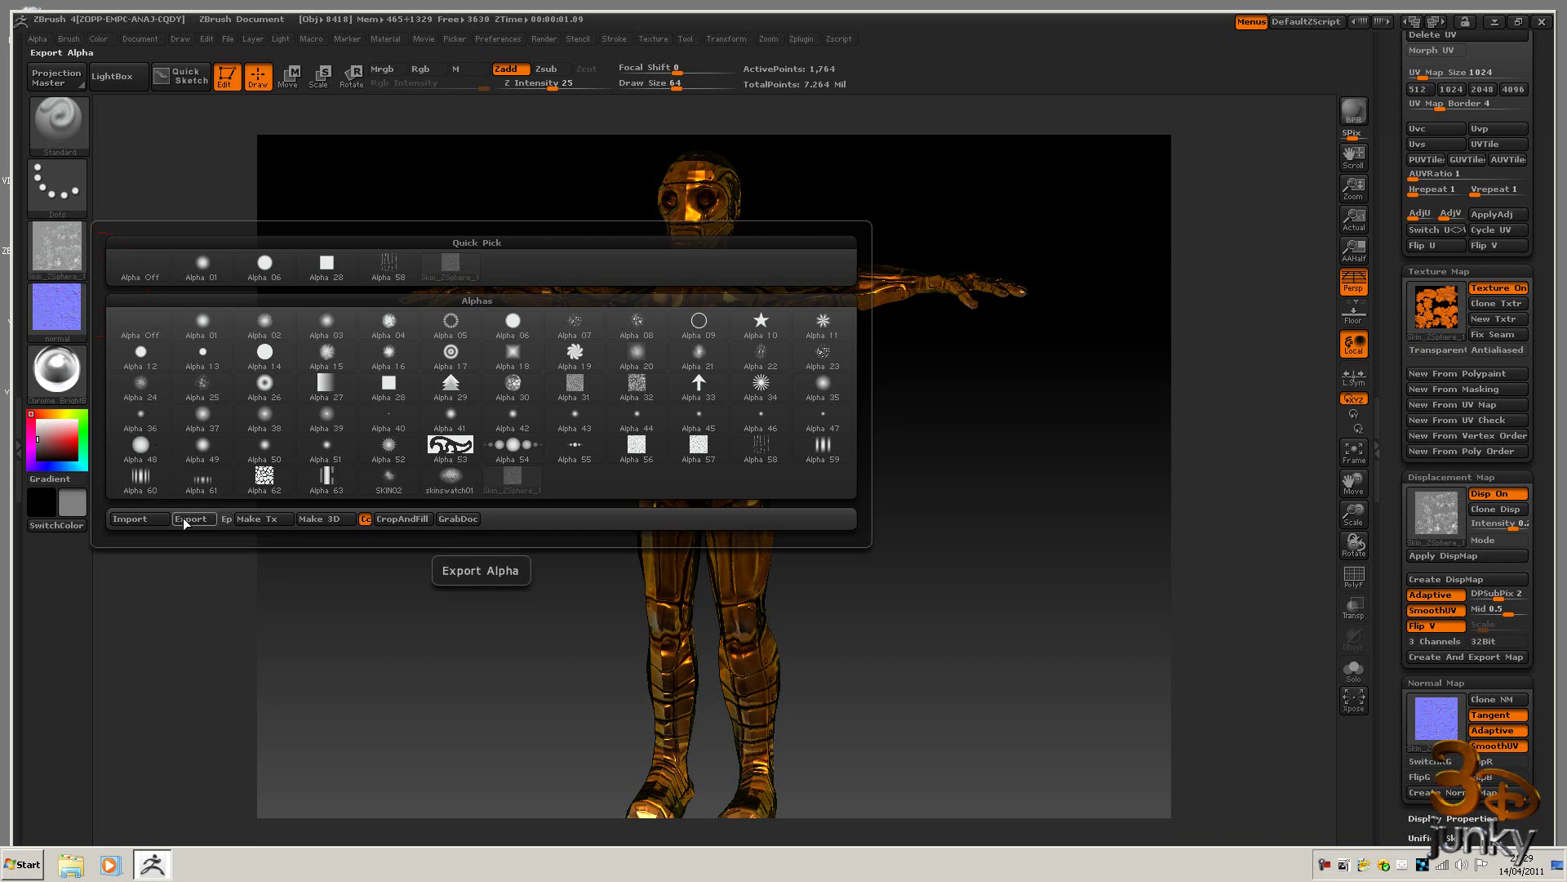
{"action": "left_click", "coordinate": [251, 519]}
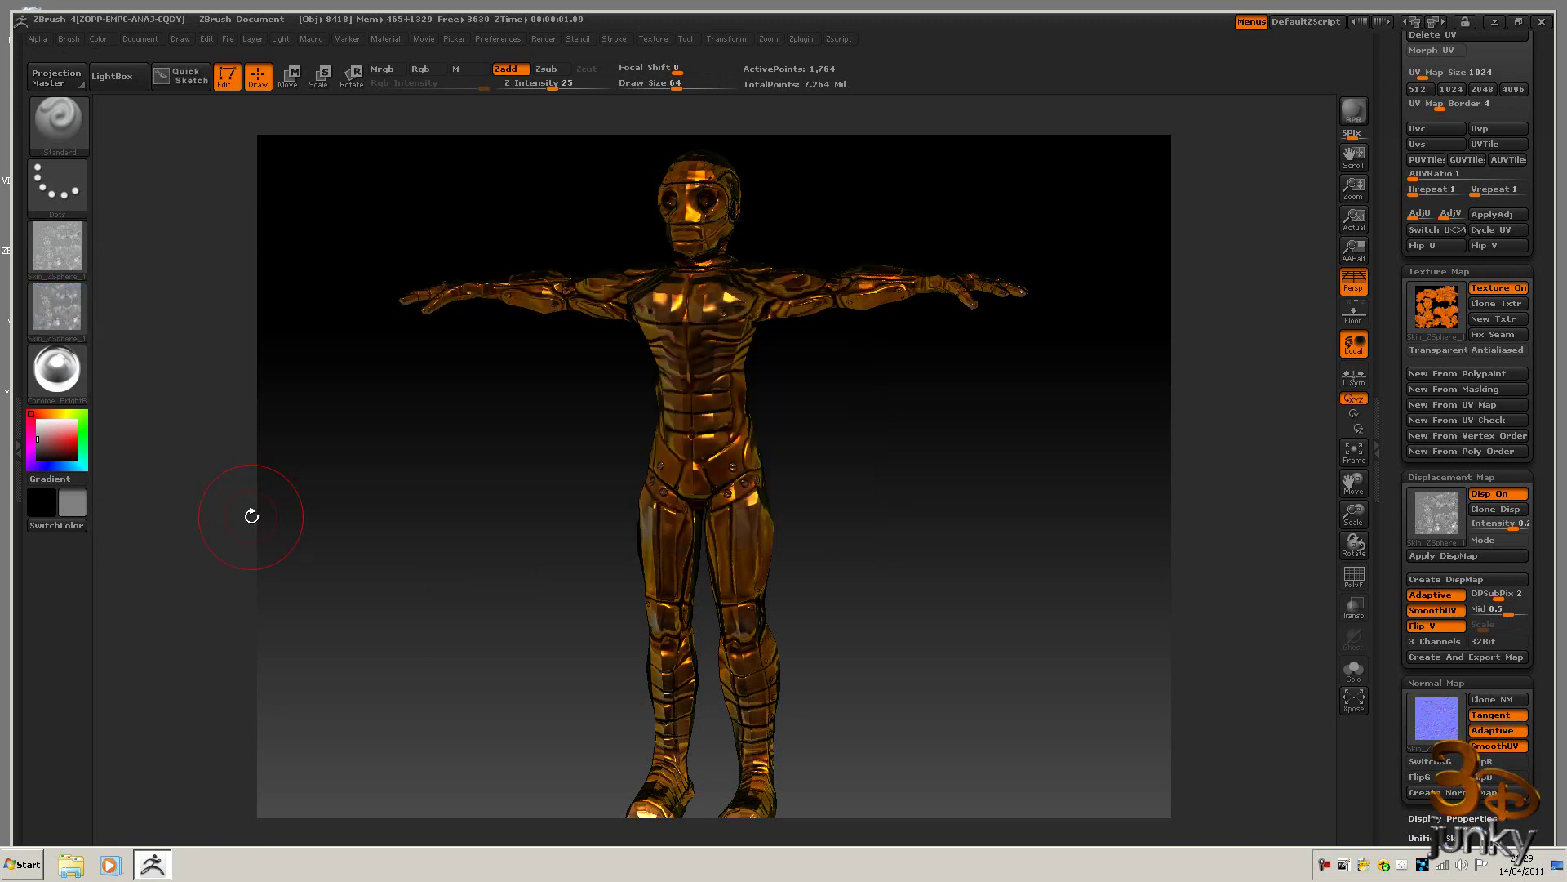
Flip the displacement texture vertically and save it as a TIFF named displace.
{"action": "mouse_move", "coordinate": [45, 307]}
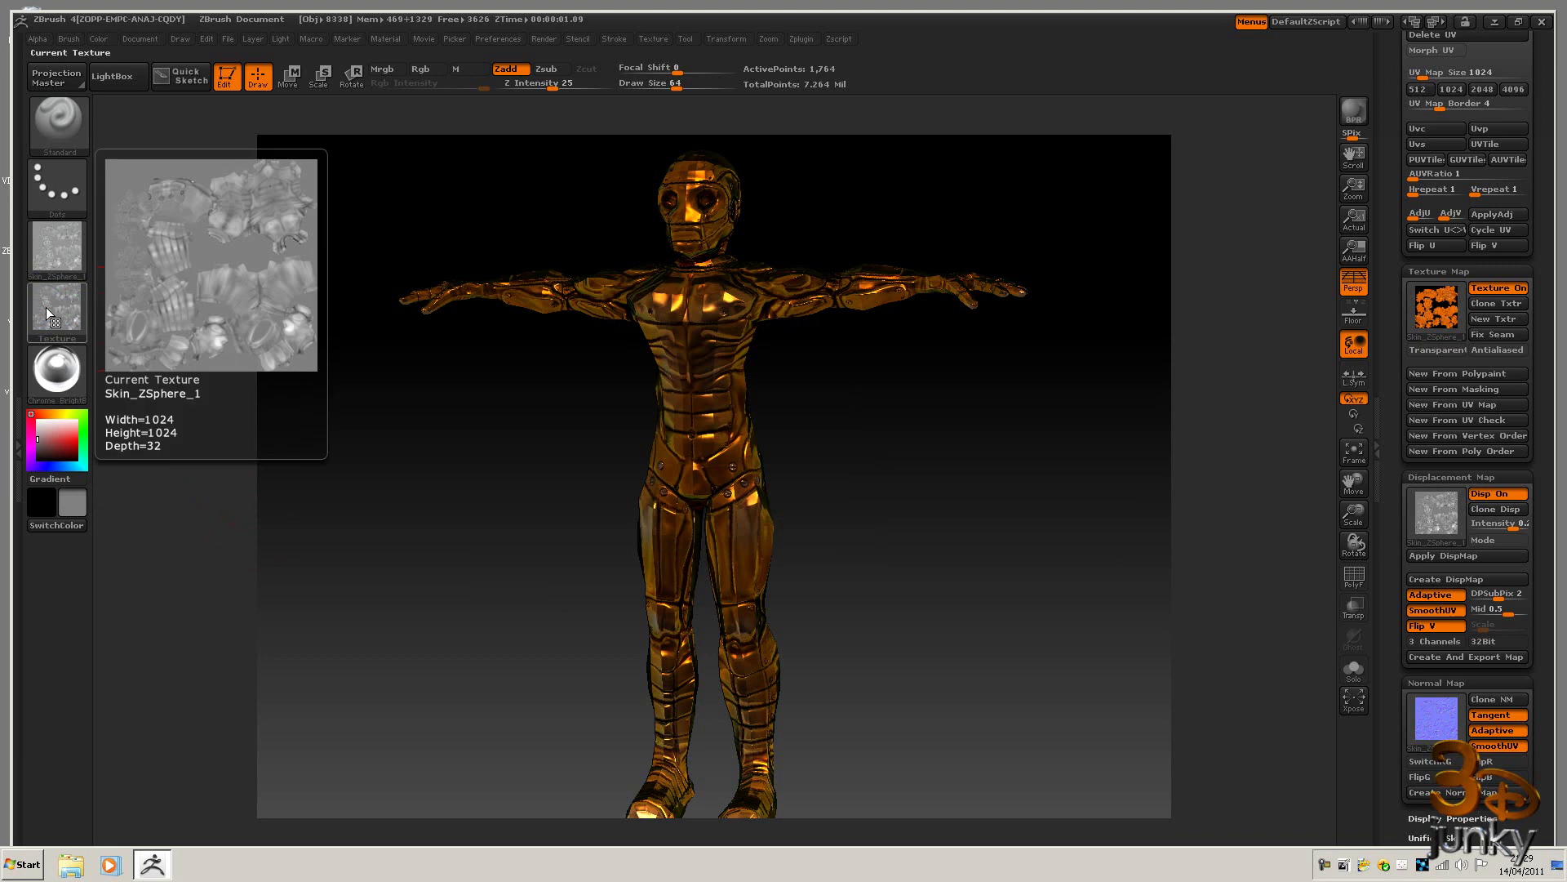
{"action": "left_click", "coordinate": [658, 41]}
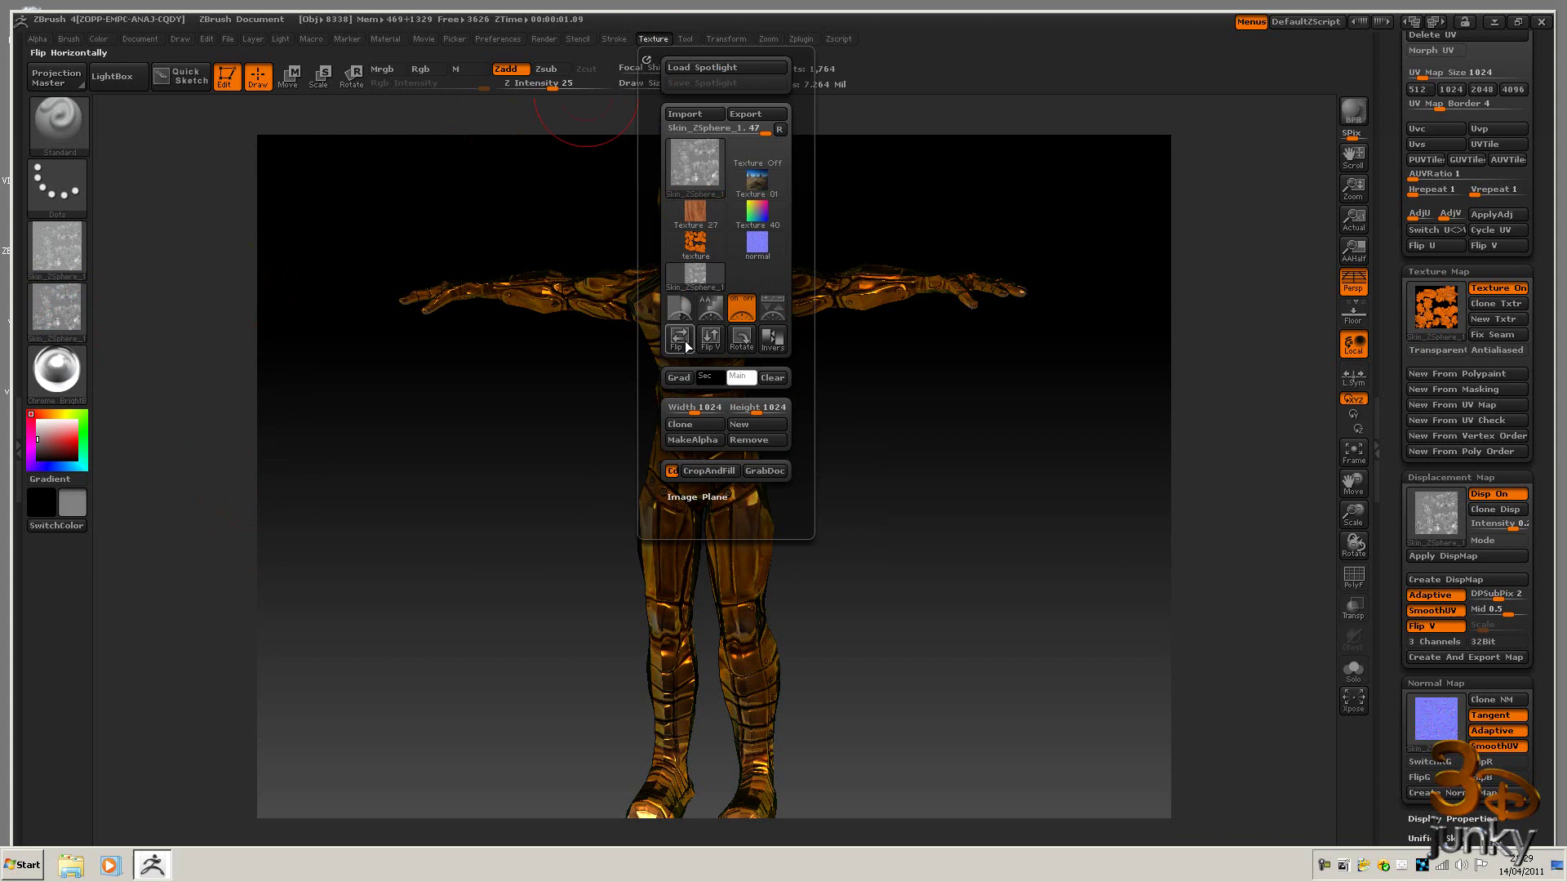
{"action": "left_click", "coordinate": [711, 339]}
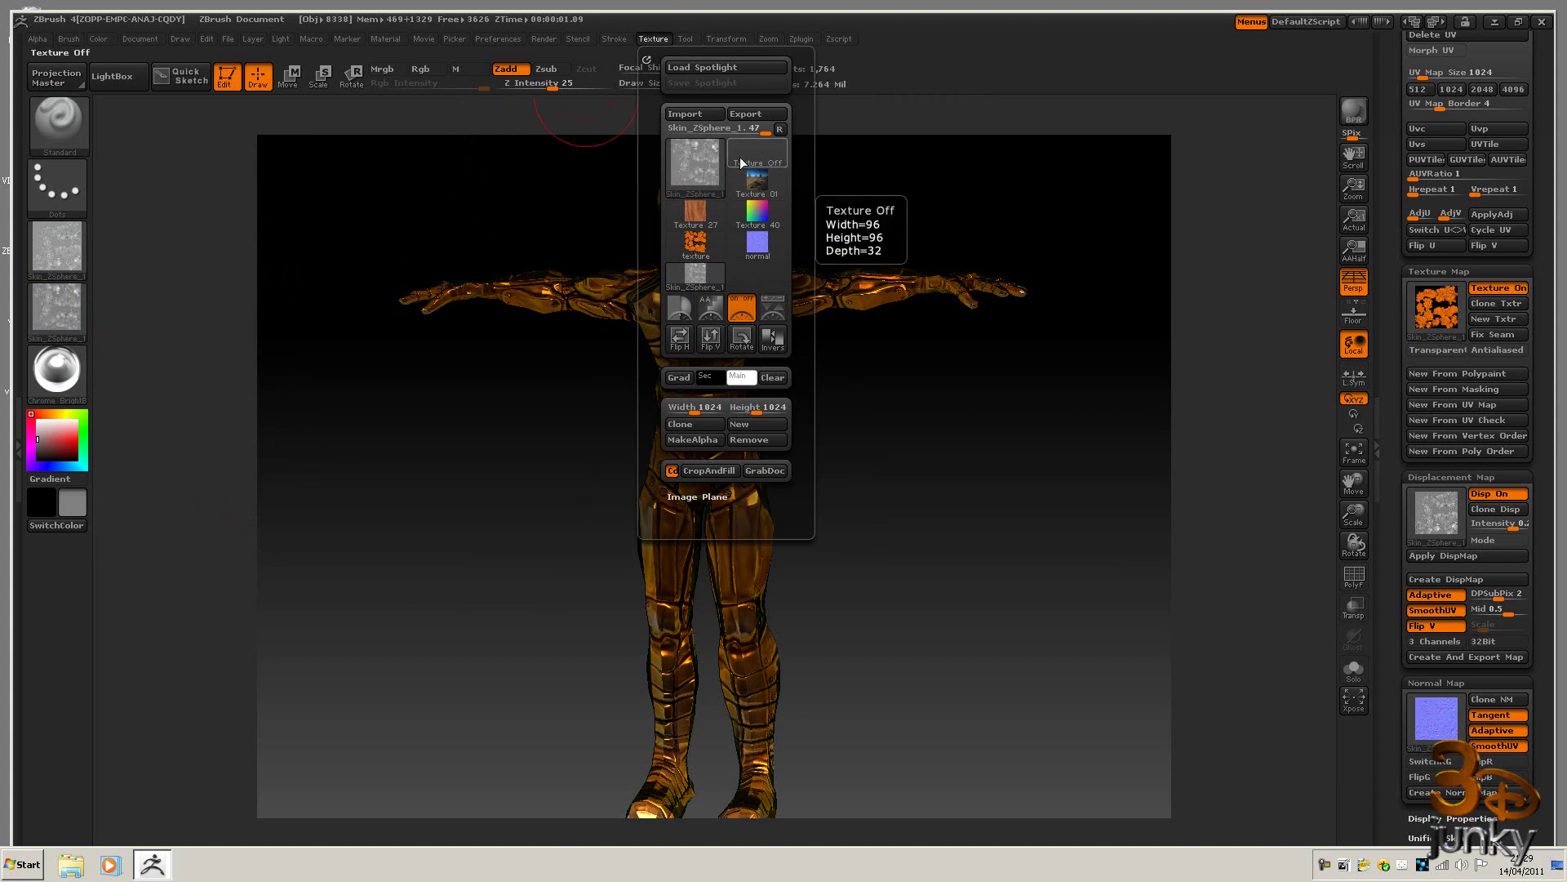
{"action": "left_click", "coordinate": [747, 113]}
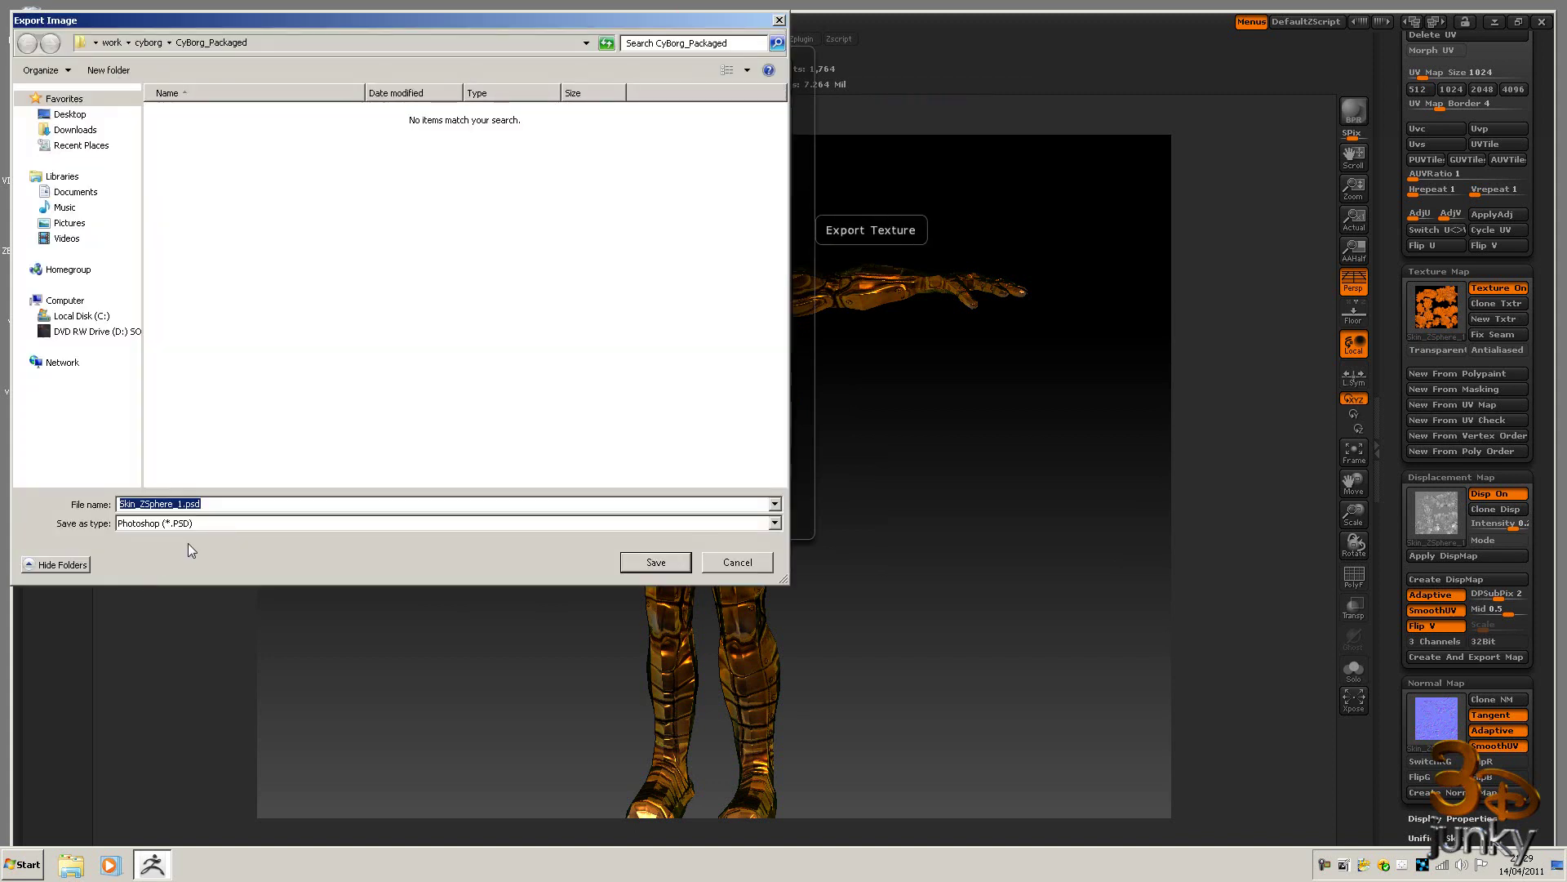
{"action": "type", "text": "displace"}
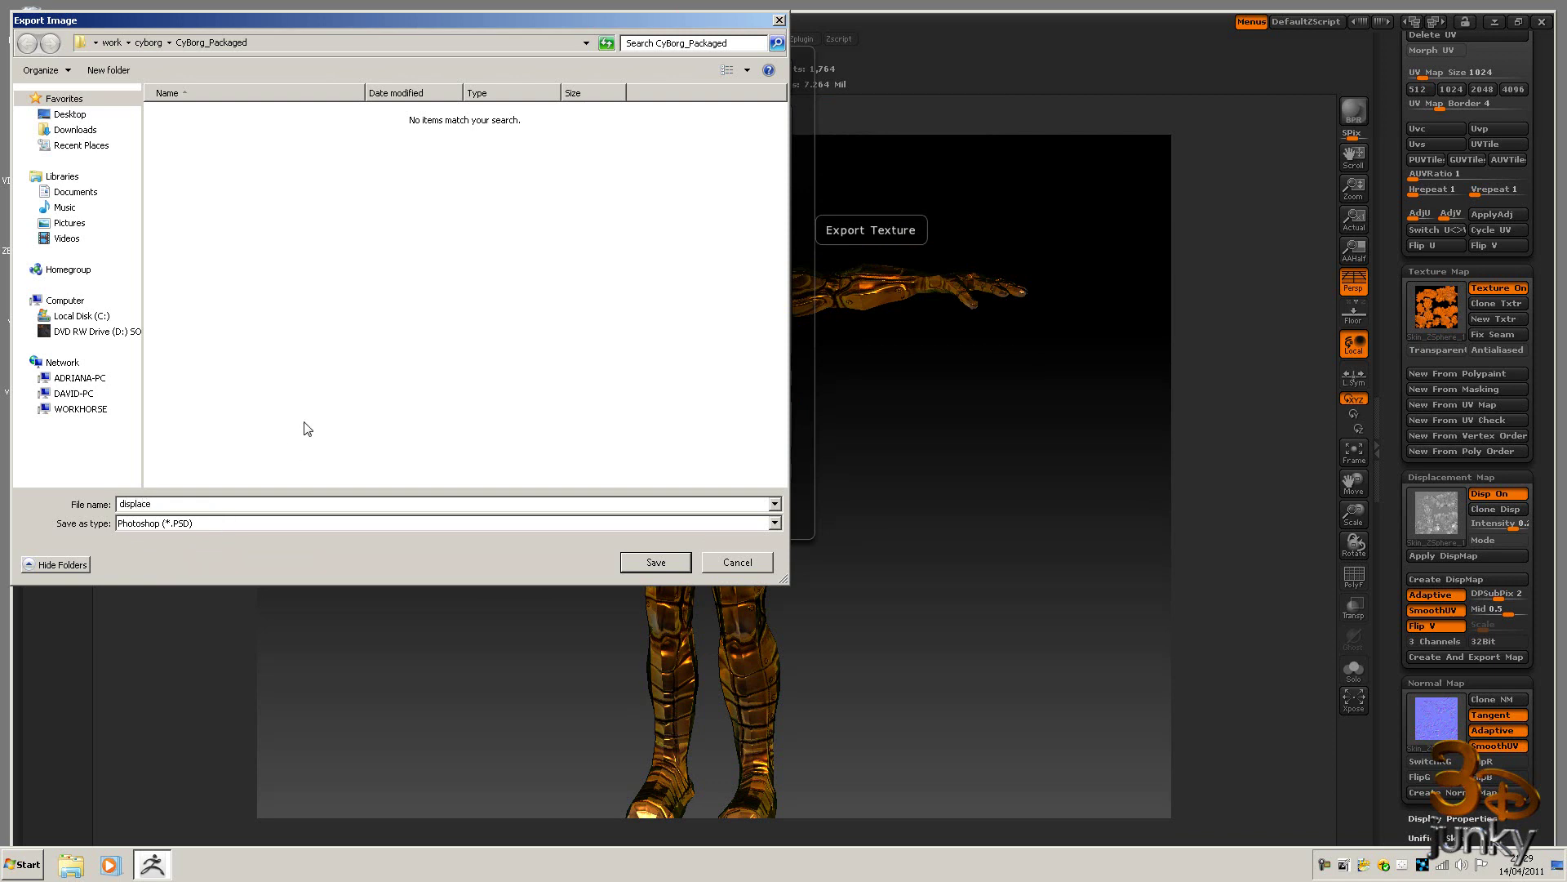
{"action": "left_click", "coordinate": [774, 523]}
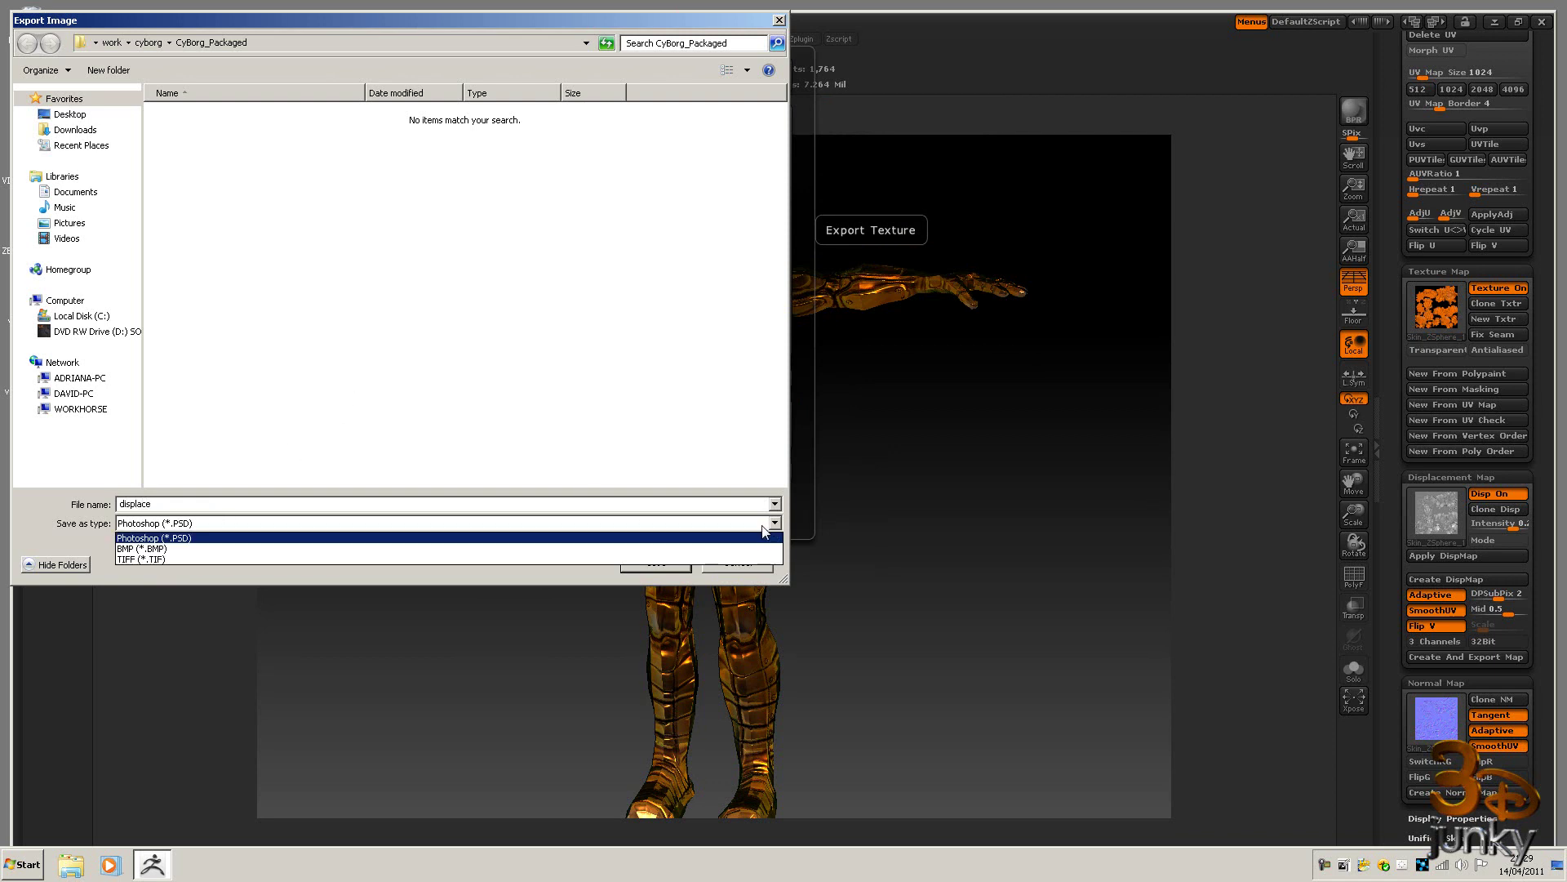
{"action": "left_click", "coordinate": [682, 558]}
{"action": "left_click", "coordinate": [672, 562]}
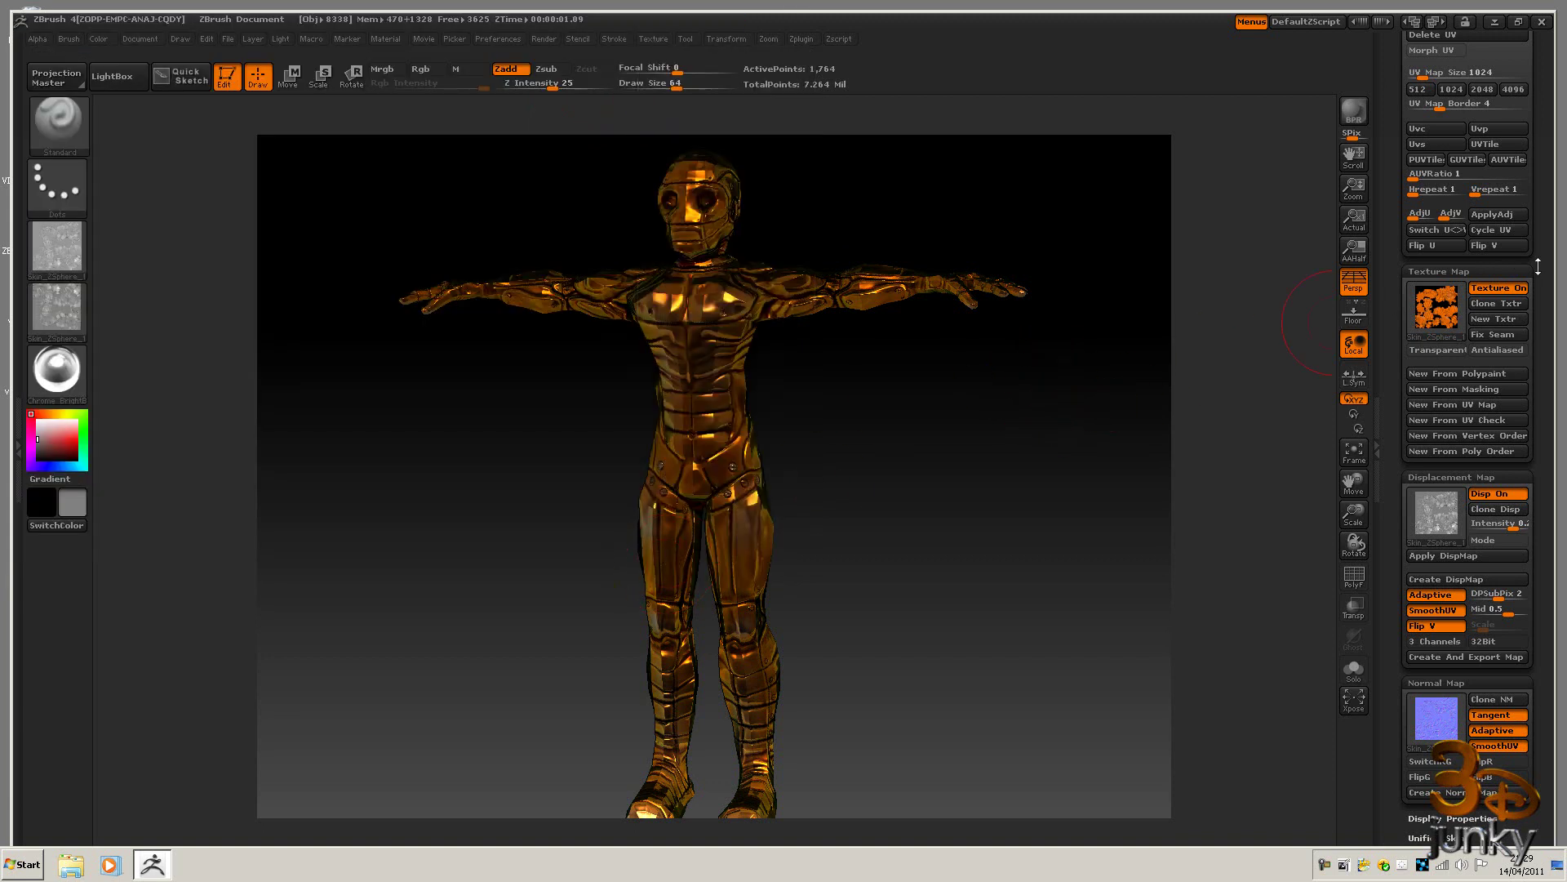
In the Tool palette's Export options, switch Txr off and Mrg on.
{"action": "left_click_drag", "start_coordinate": [1545, 246], "coordinate": [1545, 534]}
{"action": "mouse_move", "coordinate": [1430, 388]}
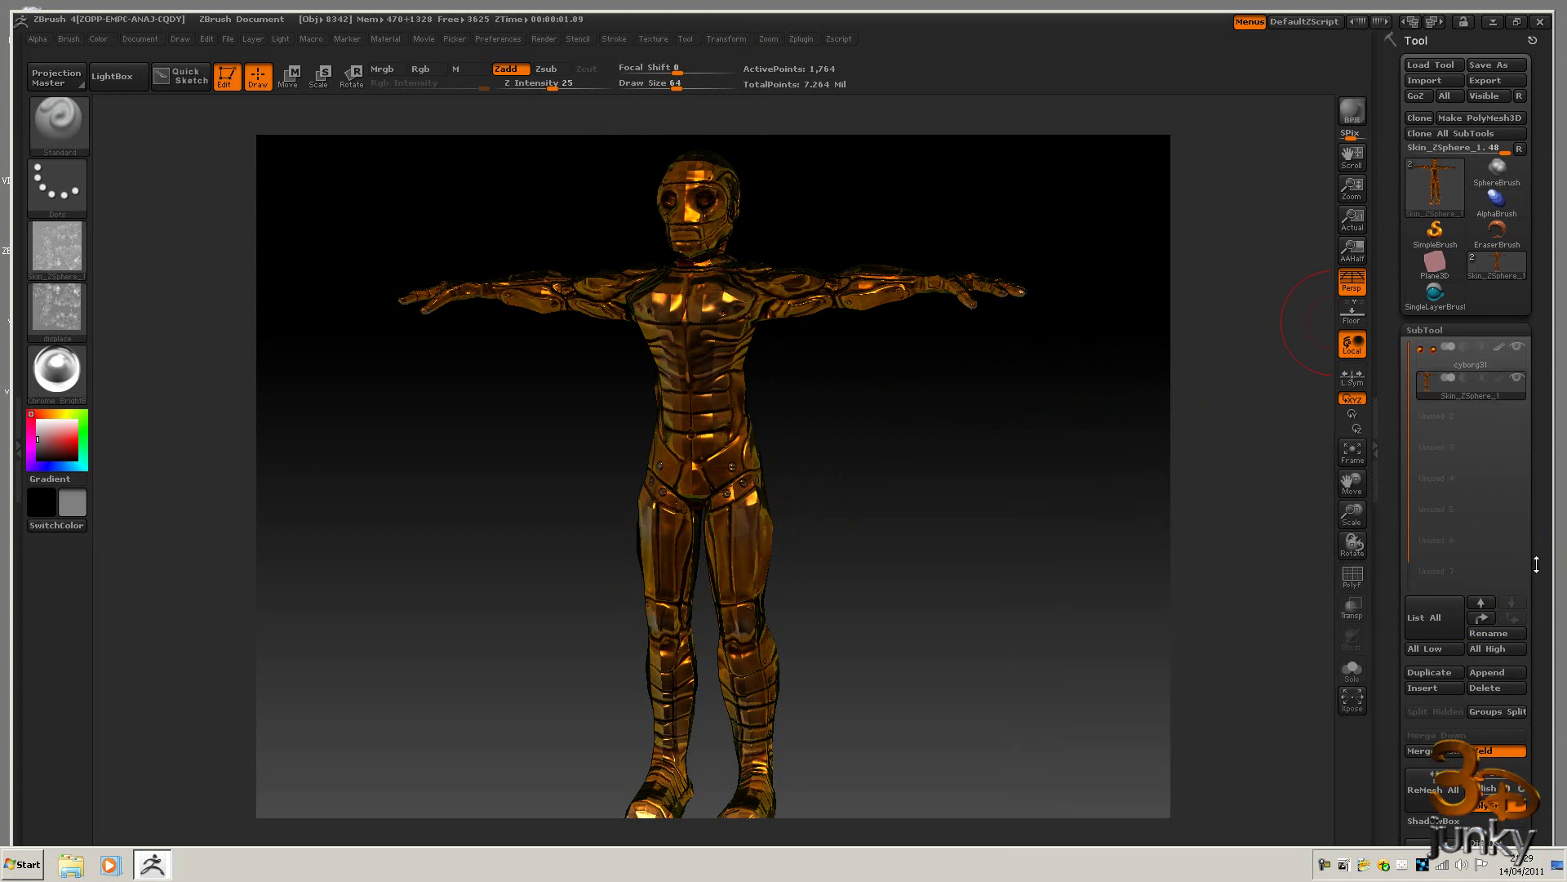
{"action": "left_click_drag", "start_coordinate": [1539, 563], "coordinate": [1547, 409]}
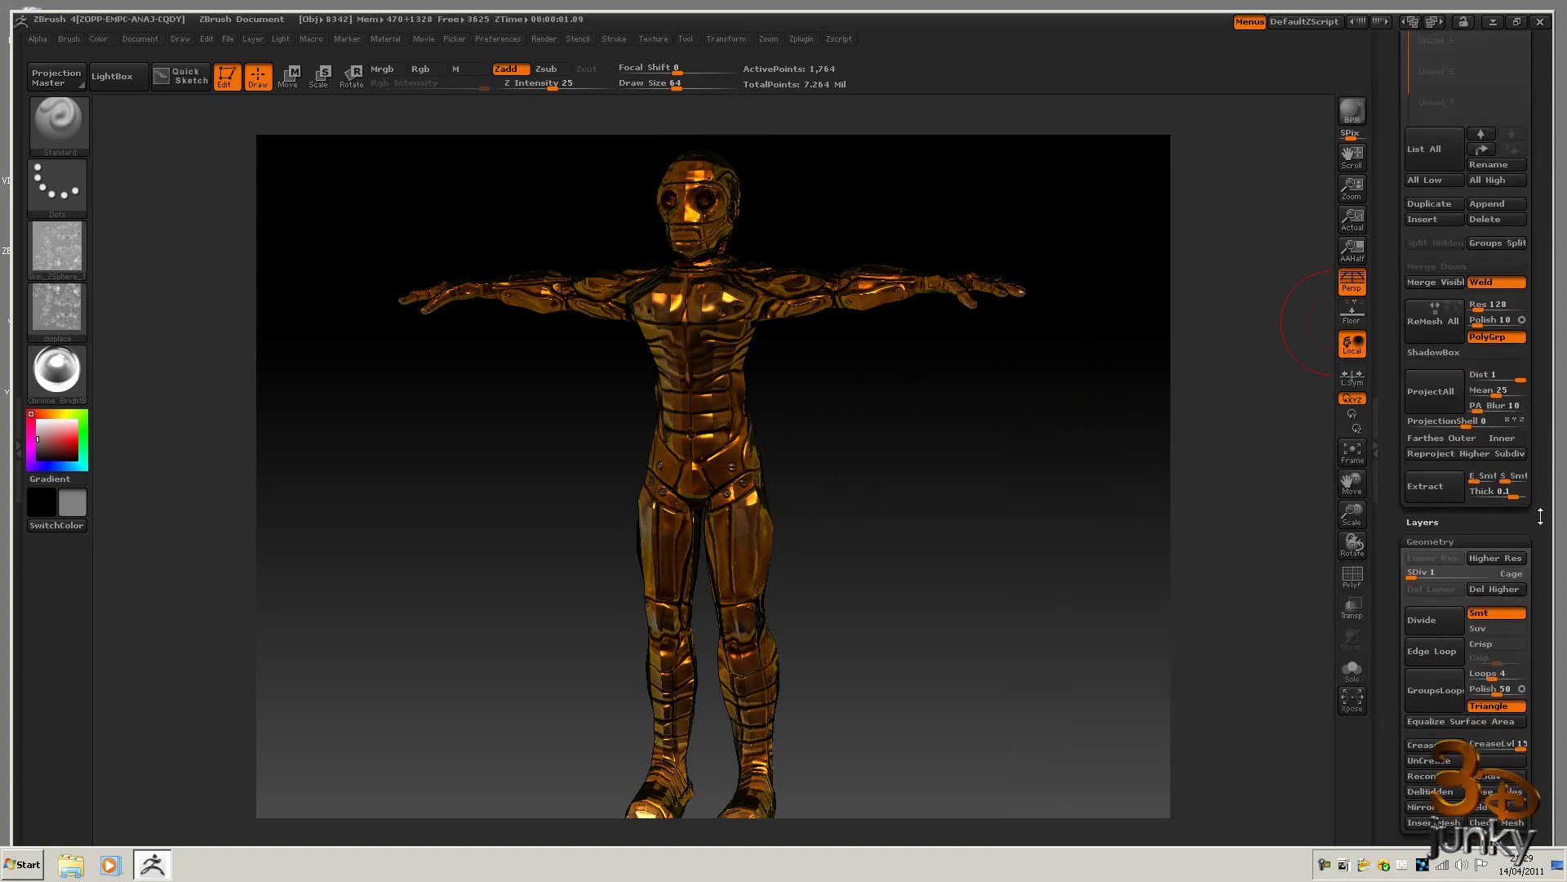
{"action": "left_click_drag", "start_coordinate": [1539, 476], "coordinate": [1539, 641]}
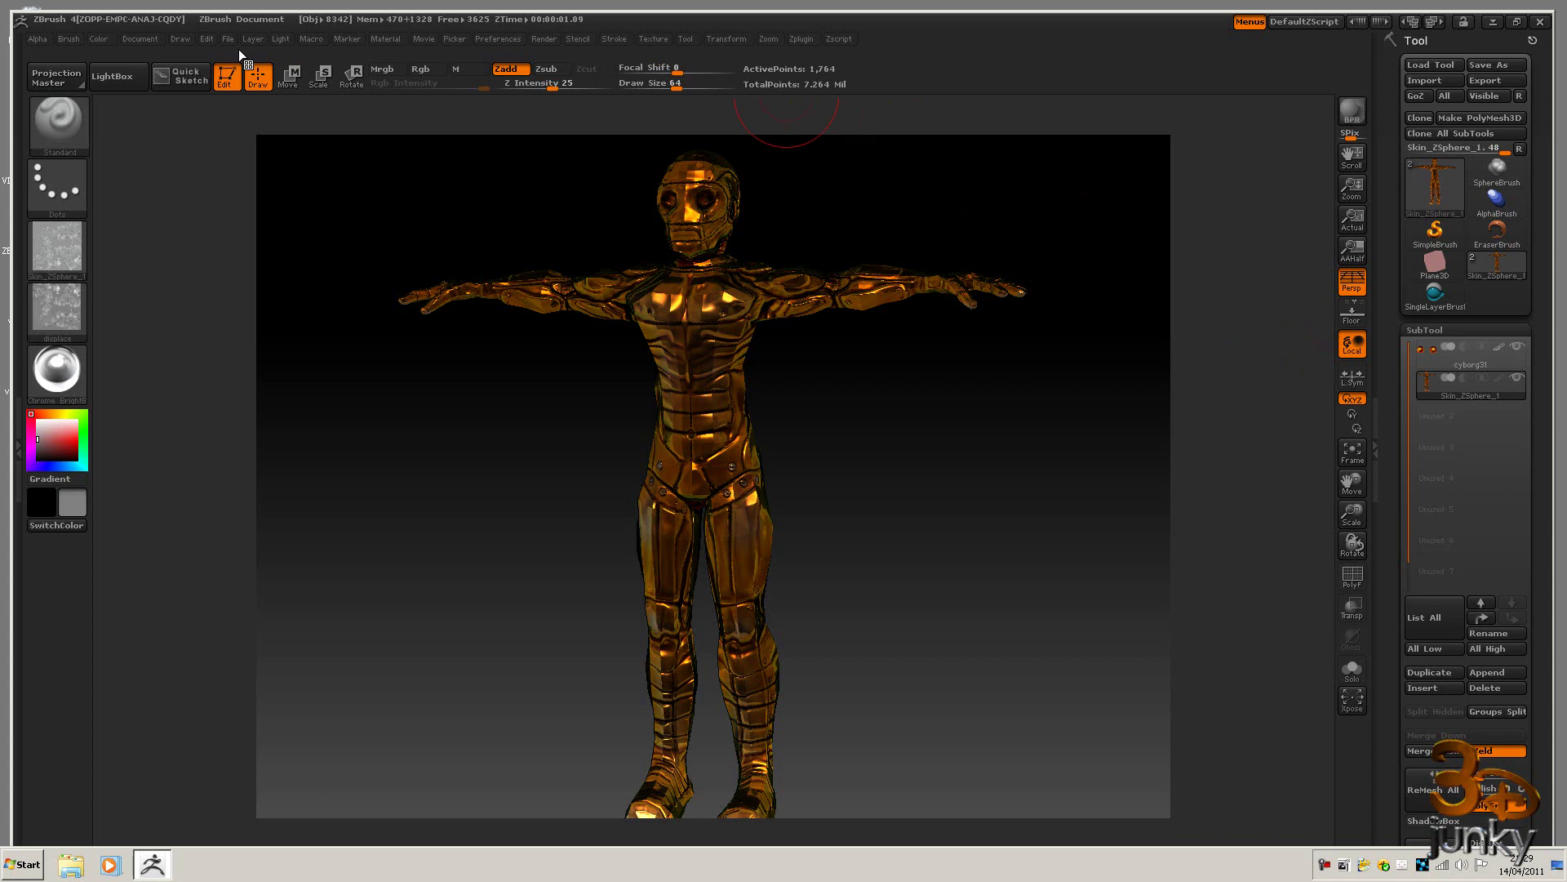
{"action": "left_click_drag", "start_coordinate": [1549, 637], "coordinate": [1551, 182]}
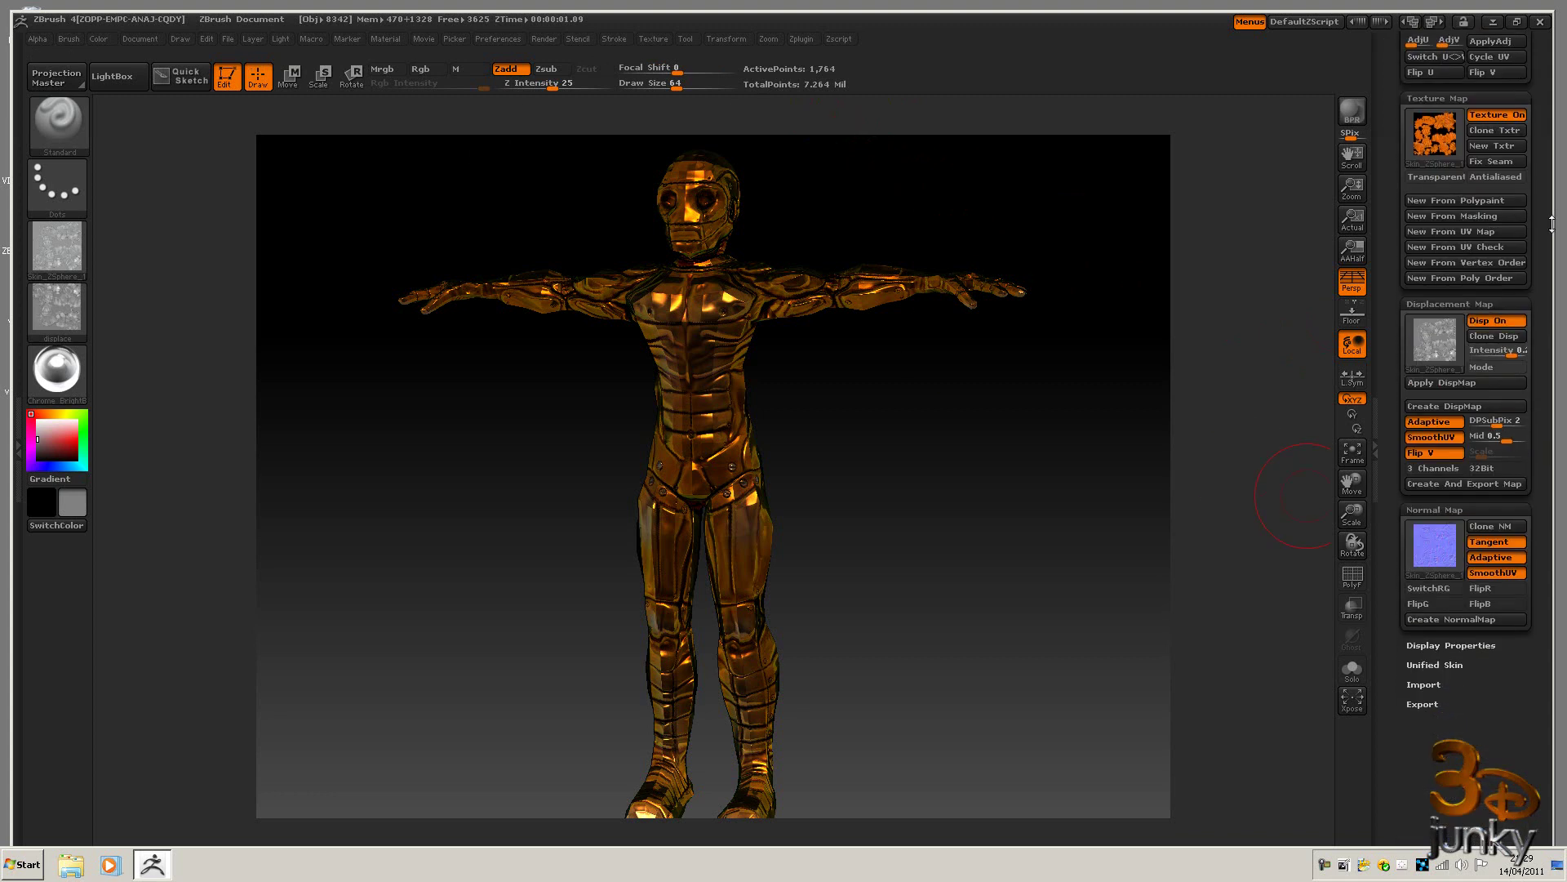
{"action": "left_click", "coordinate": [1425, 703]}
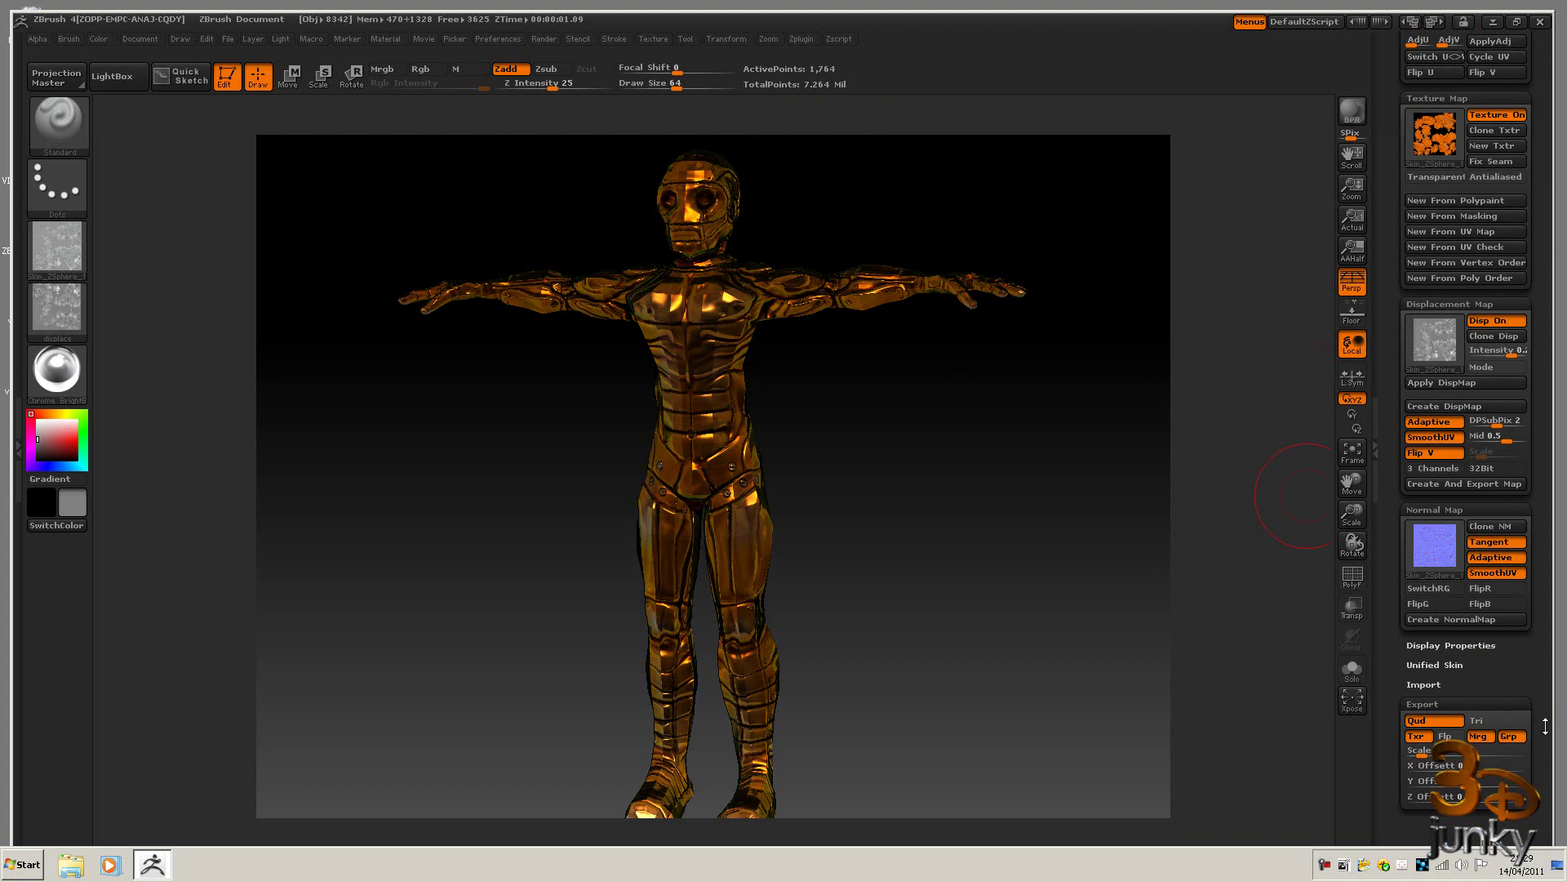
{"action": "left_click_drag", "start_coordinate": [1545, 725], "coordinate": [1545, 581]}
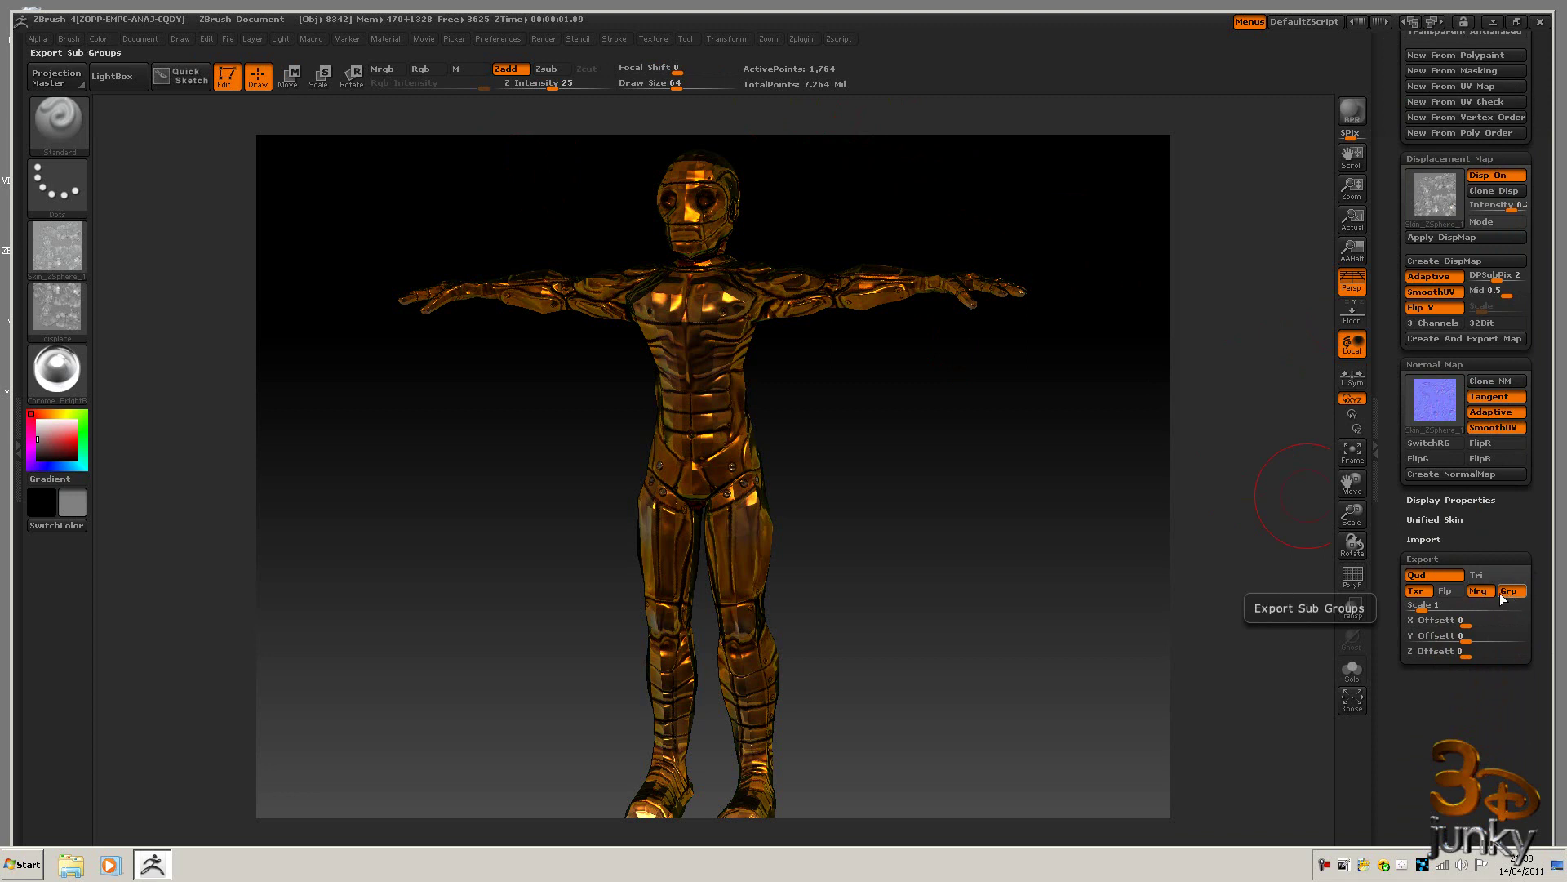
{"action": "left_click", "coordinate": [1430, 596]}
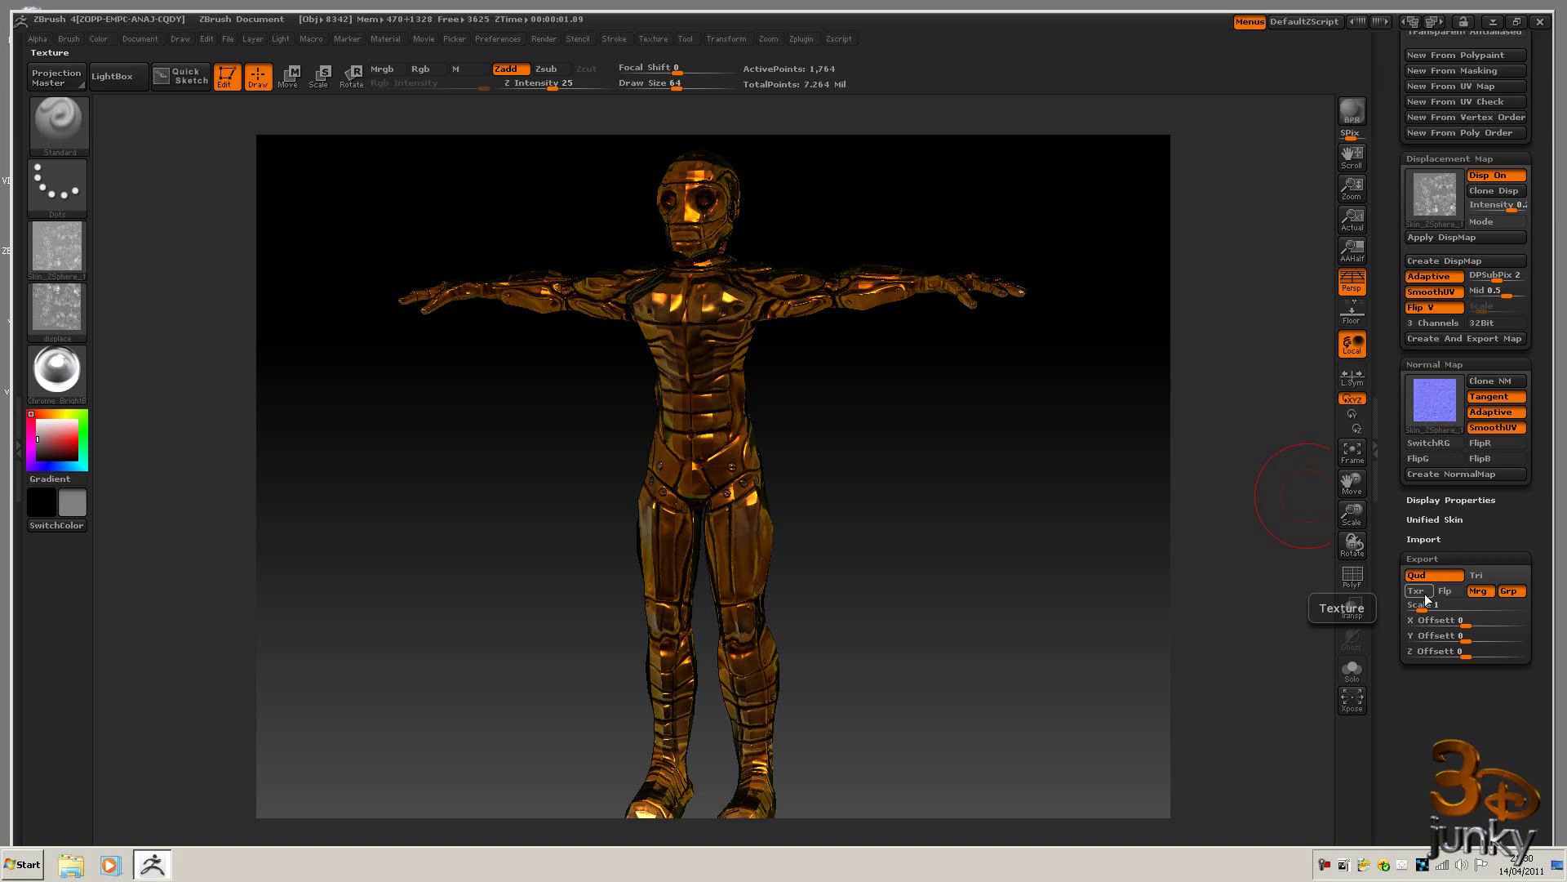
{"action": "left_click", "coordinate": [1478, 591]}
In Preferences > Importexport, switch off iMFlipY, eMFlipY and Import PolyGroups.
{"action": "left_click_drag", "start_coordinate": [1541, 505], "coordinate": [1541, 718]}
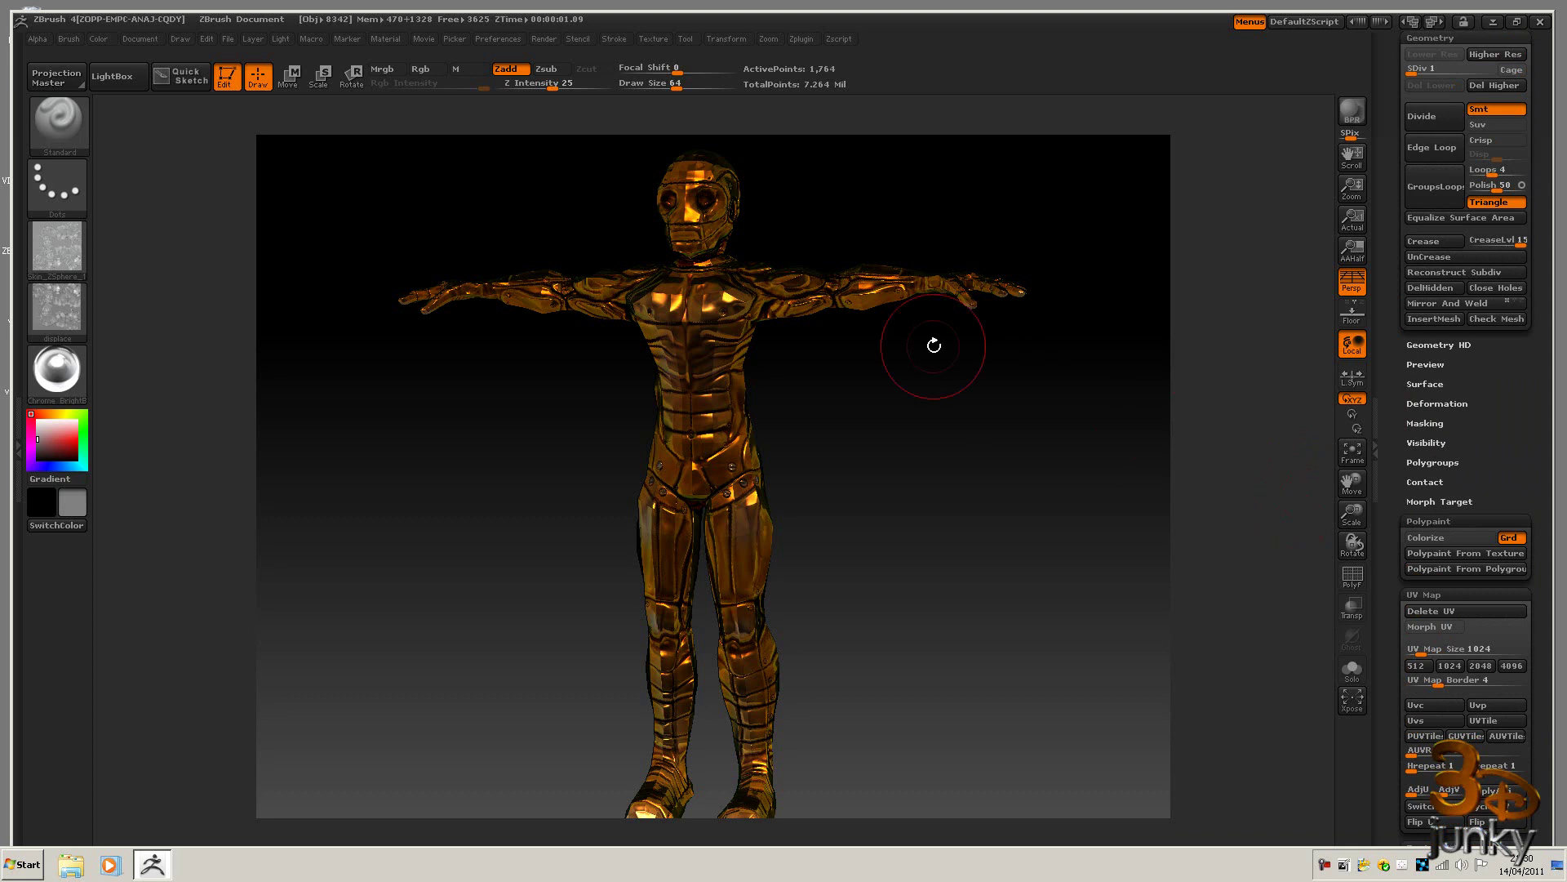
{"action": "left_click", "coordinate": [141, 39]}
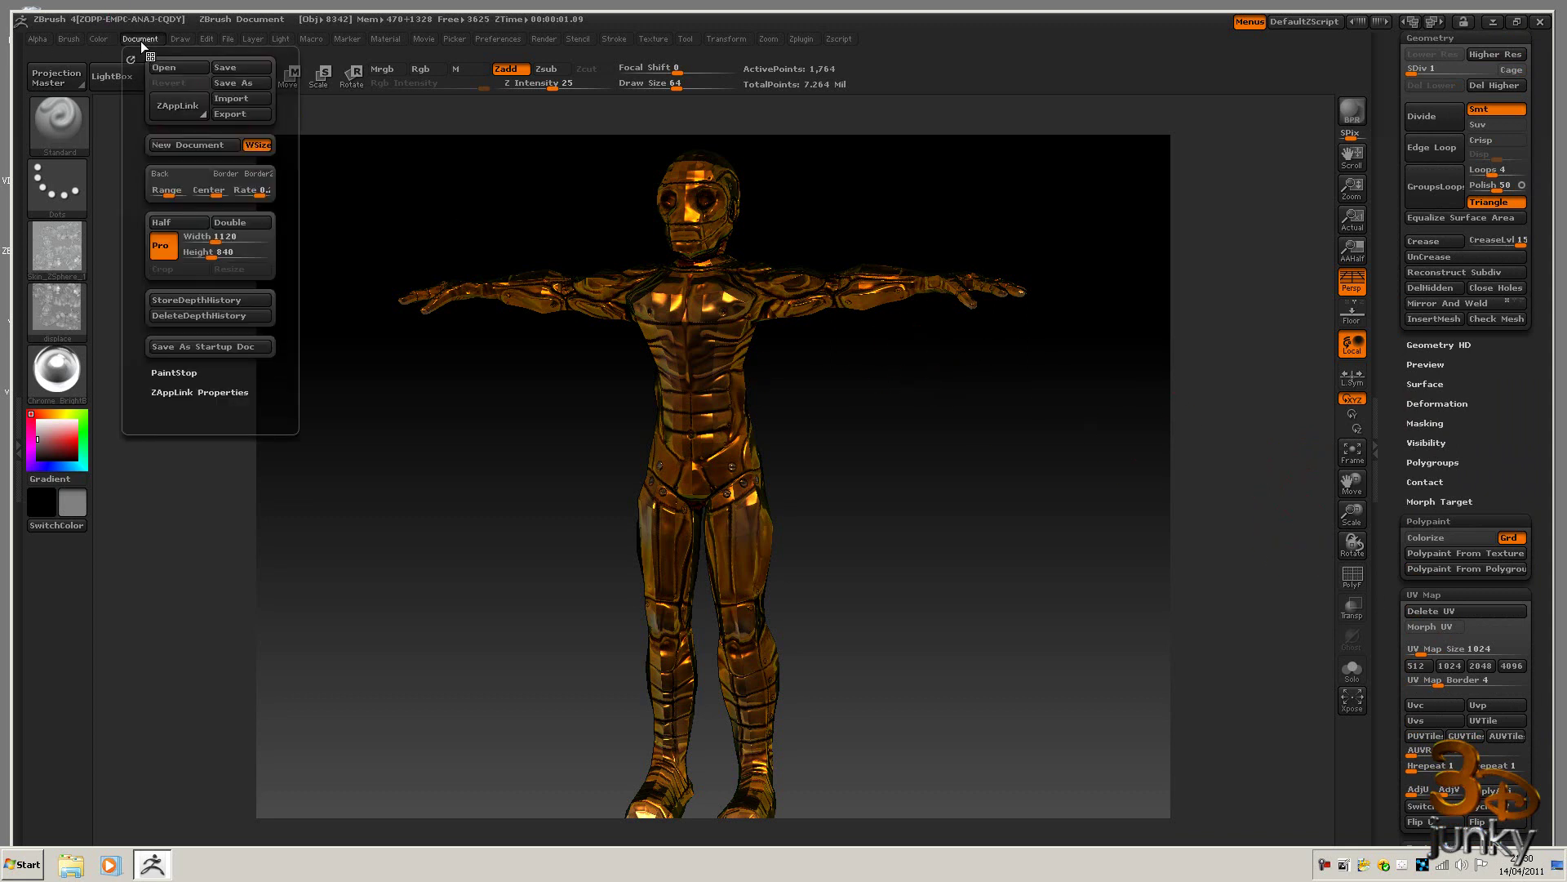
{"action": "mouse_move", "coordinate": [547, 37]}
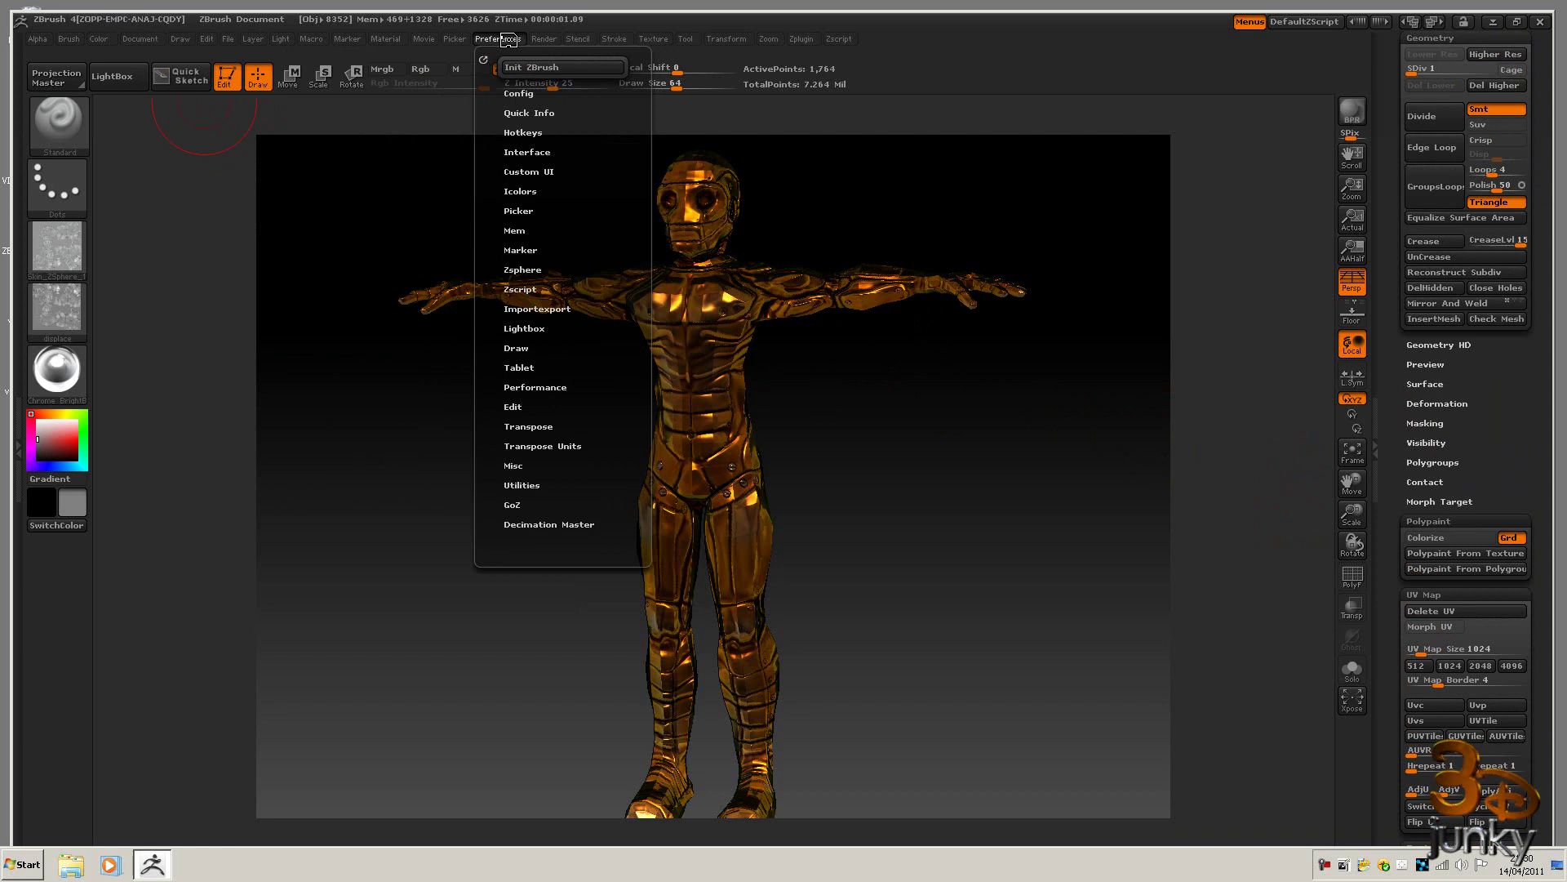
{"action": "left_click", "coordinate": [522, 308]}
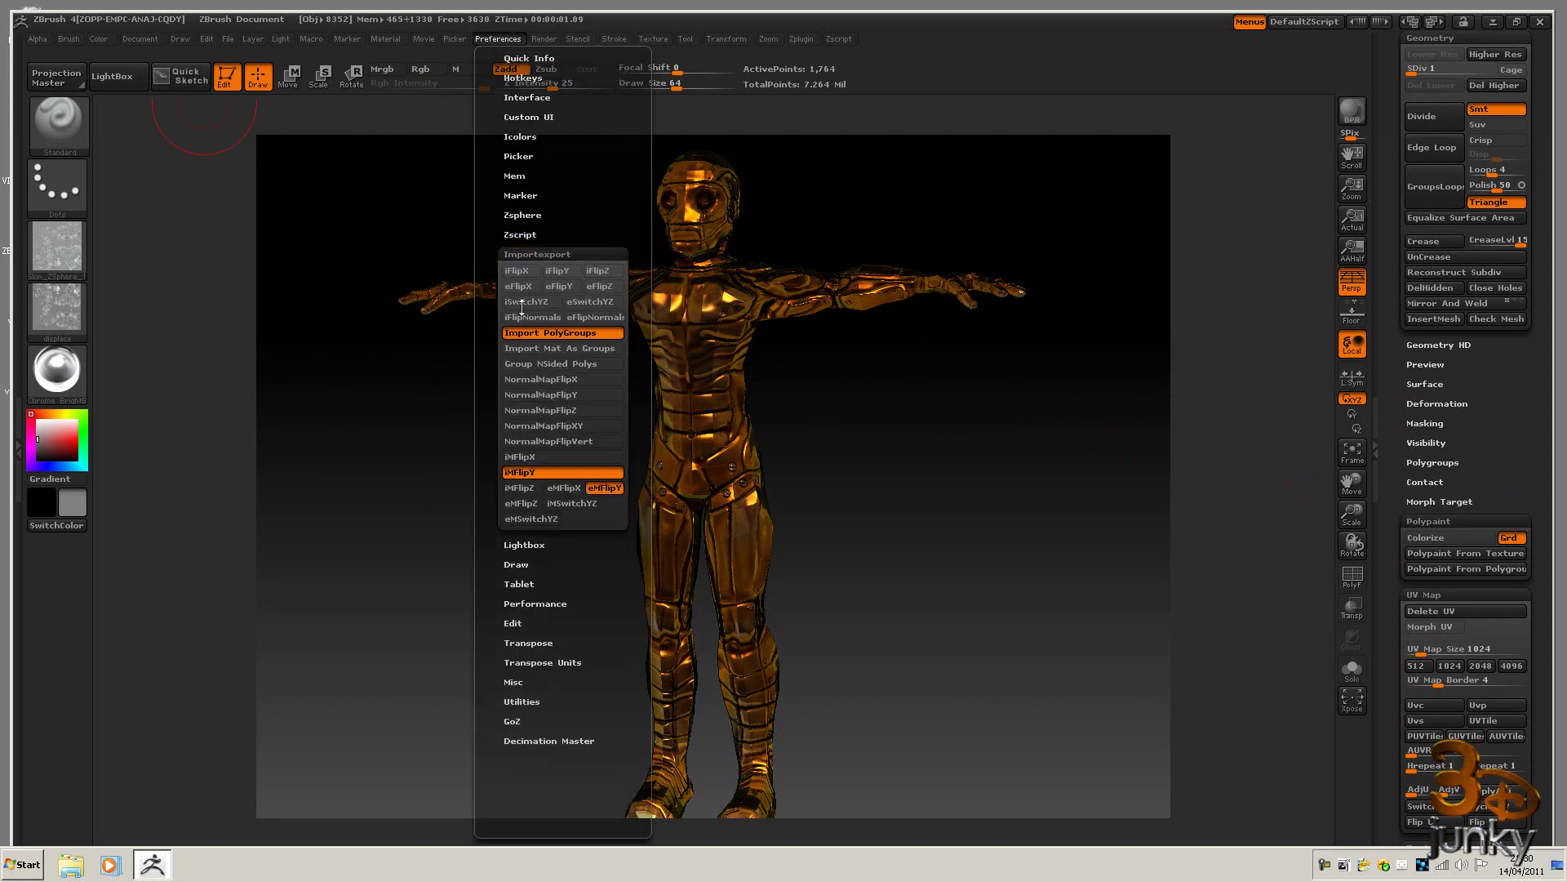
{"action": "left_click", "coordinate": [537, 472]}
{"action": "left_click", "coordinate": [604, 488]}
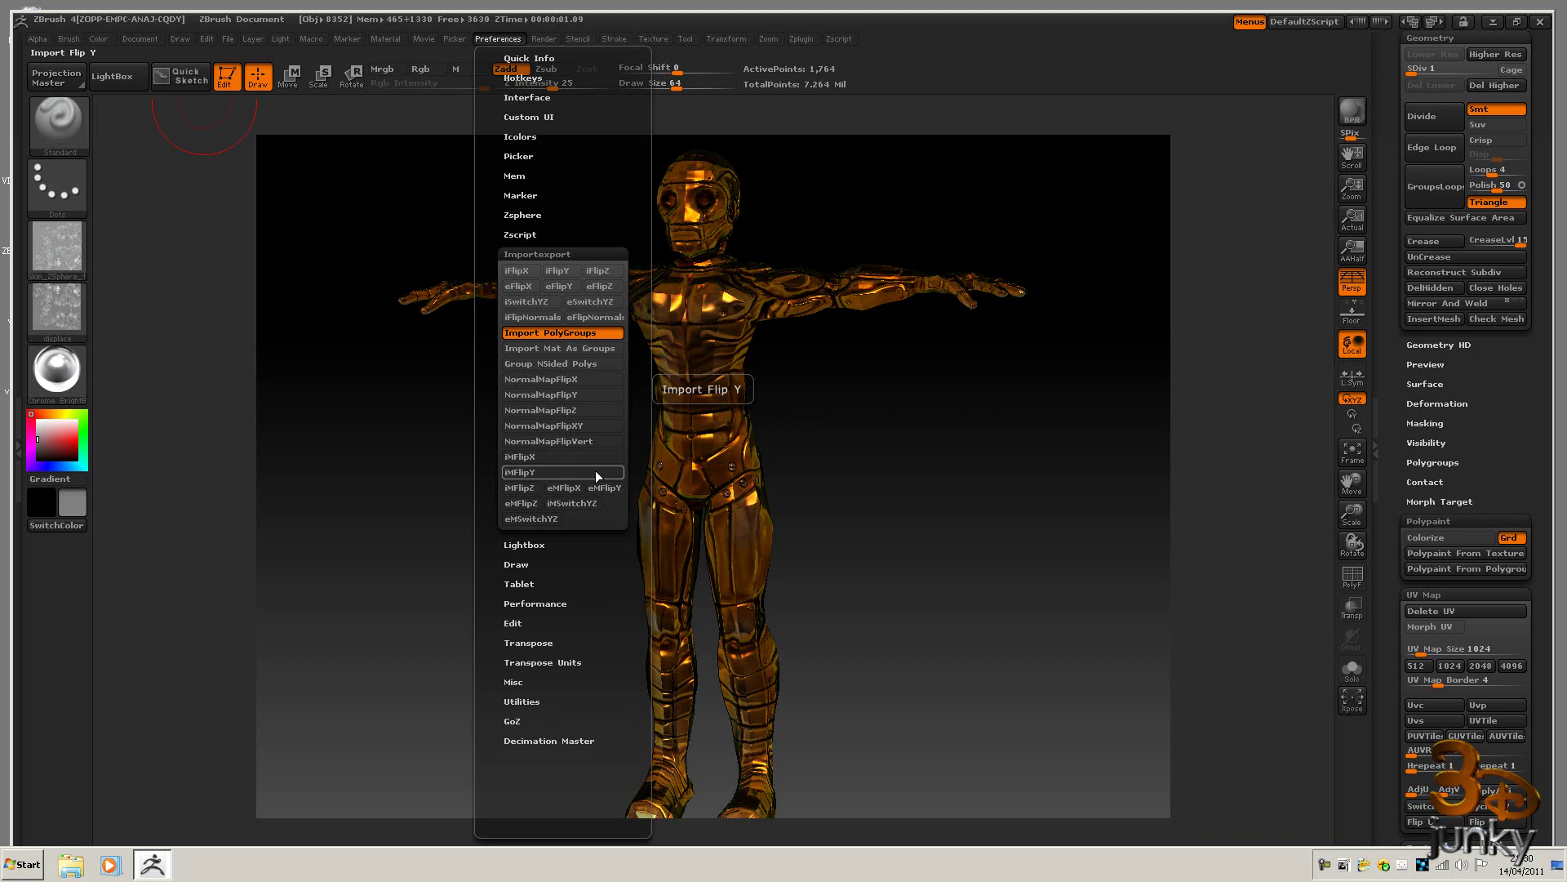
{"action": "left_click", "coordinate": [570, 333]}
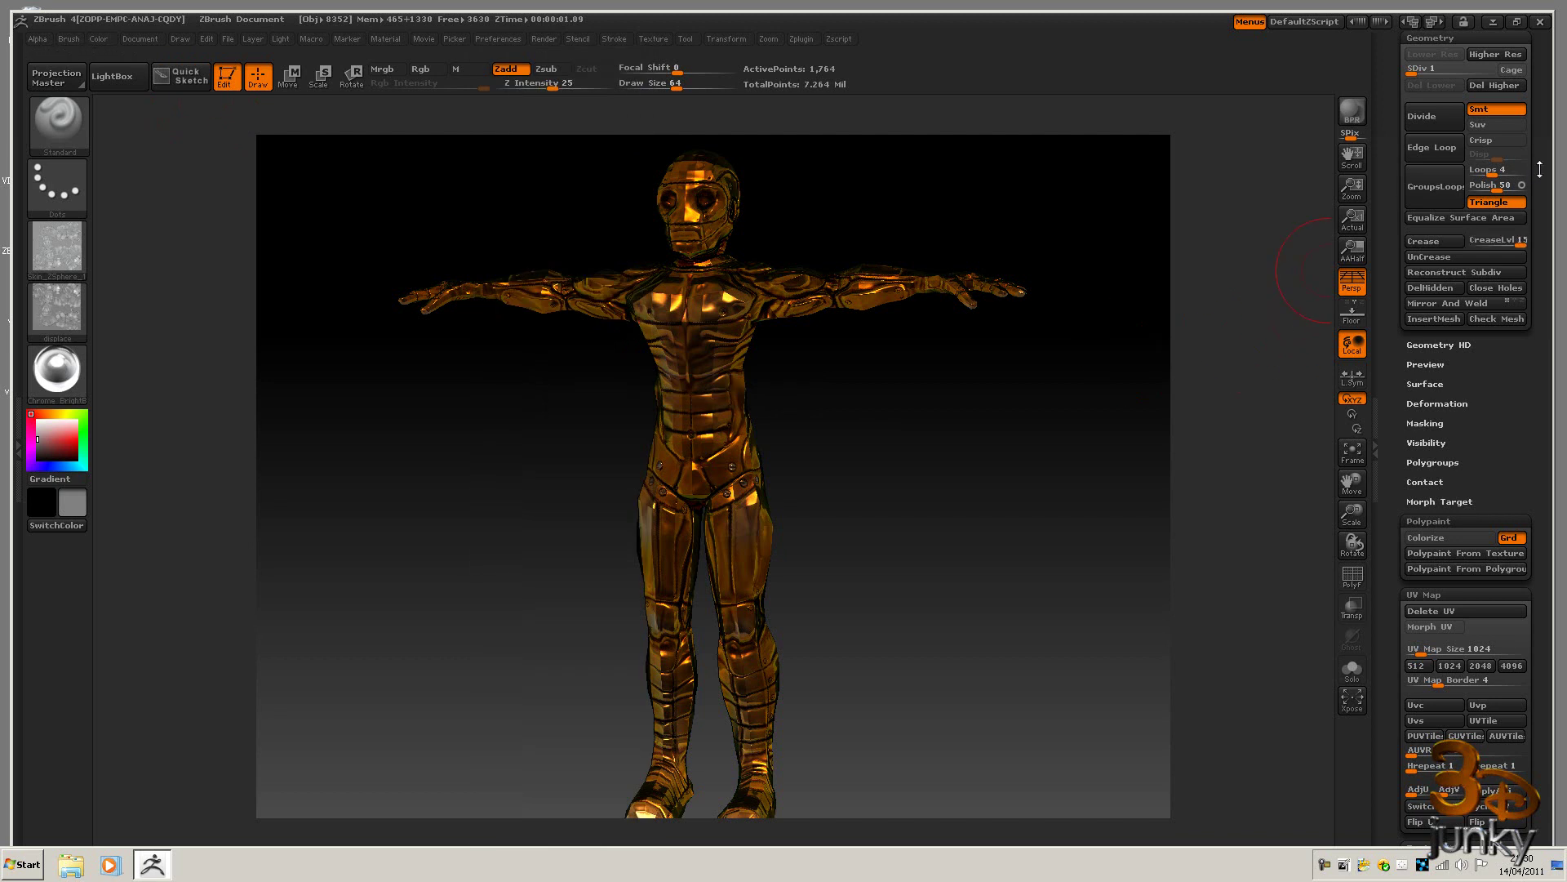
Export the body mesh from the Tool palette, renaming the file to cyborg_zbrush.obj.
{"action": "left_click_drag", "start_coordinate": [1541, 167], "coordinate": [1551, 423]}
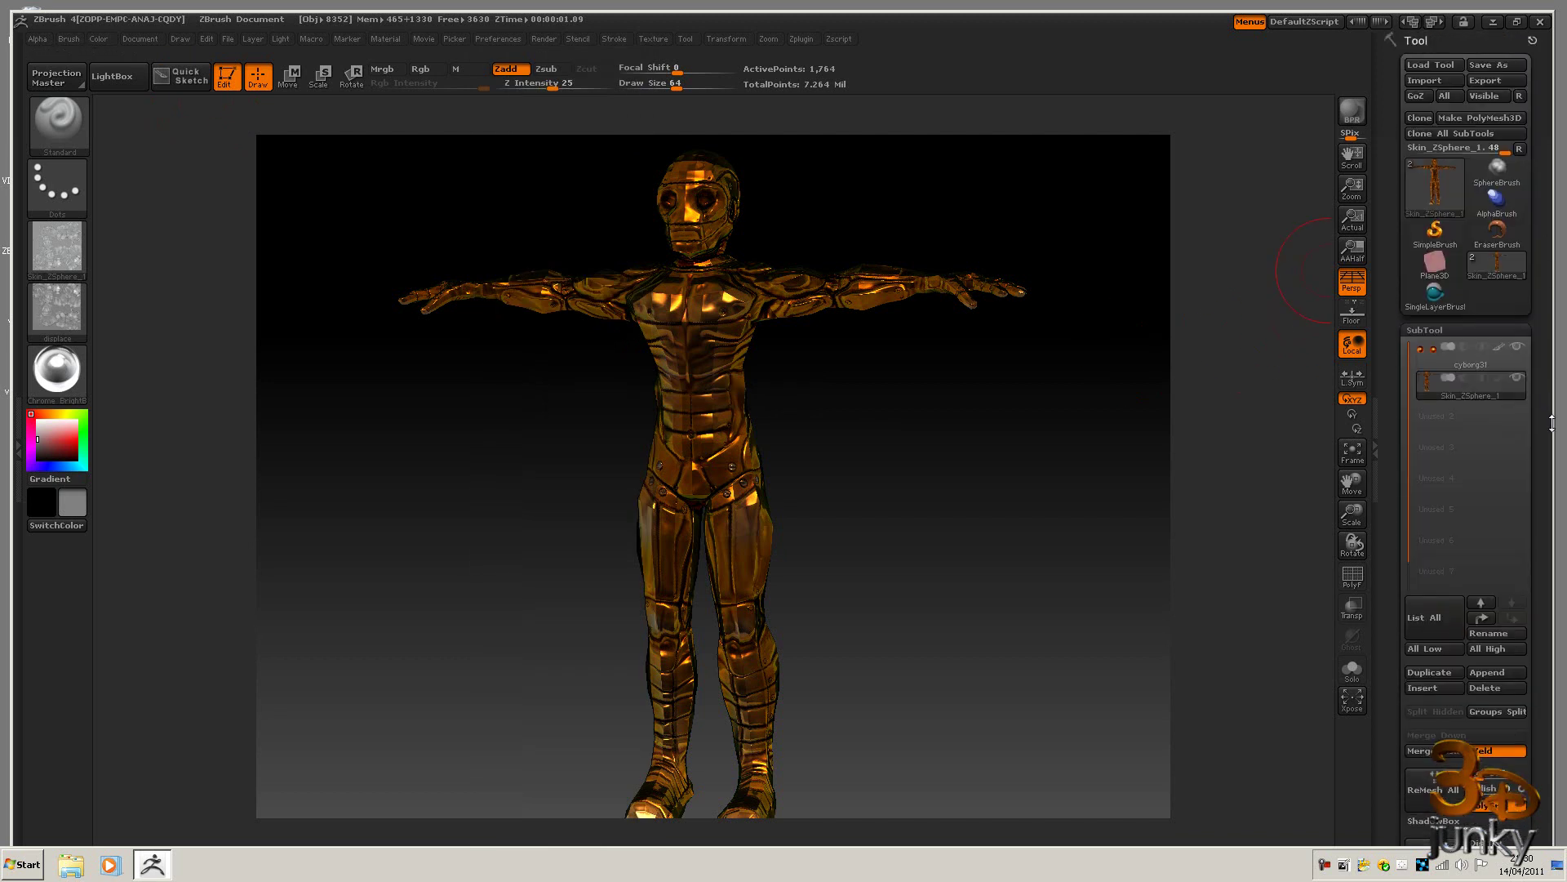
{"action": "left_click", "coordinate": [1491, 82]}
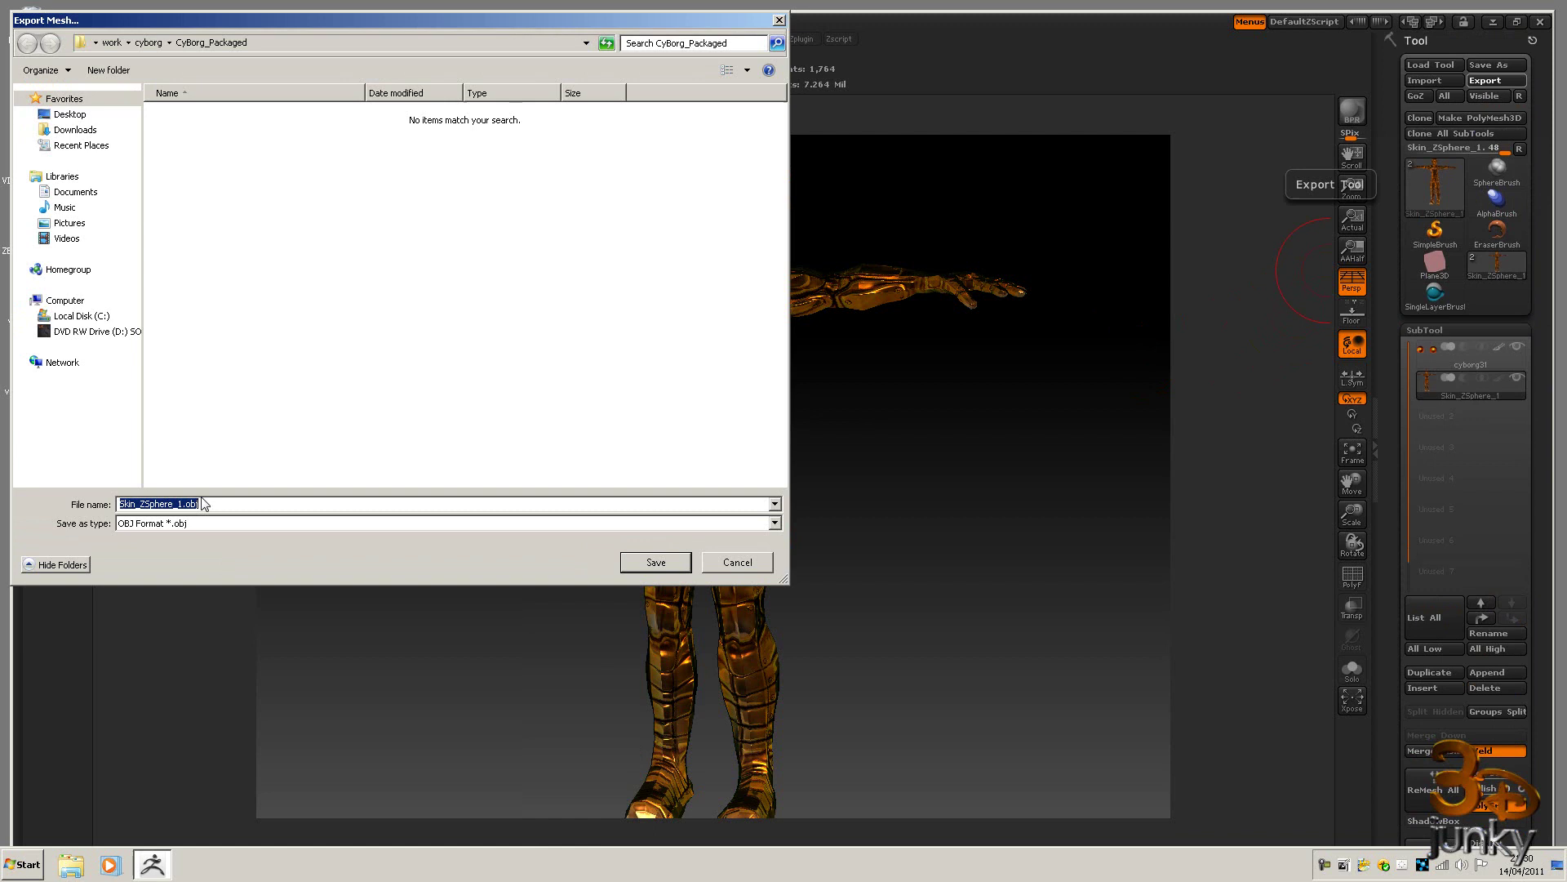
{"action": "left_click_drag", "start_coordinate": [185, 504], "coordinate": [27, 503]}
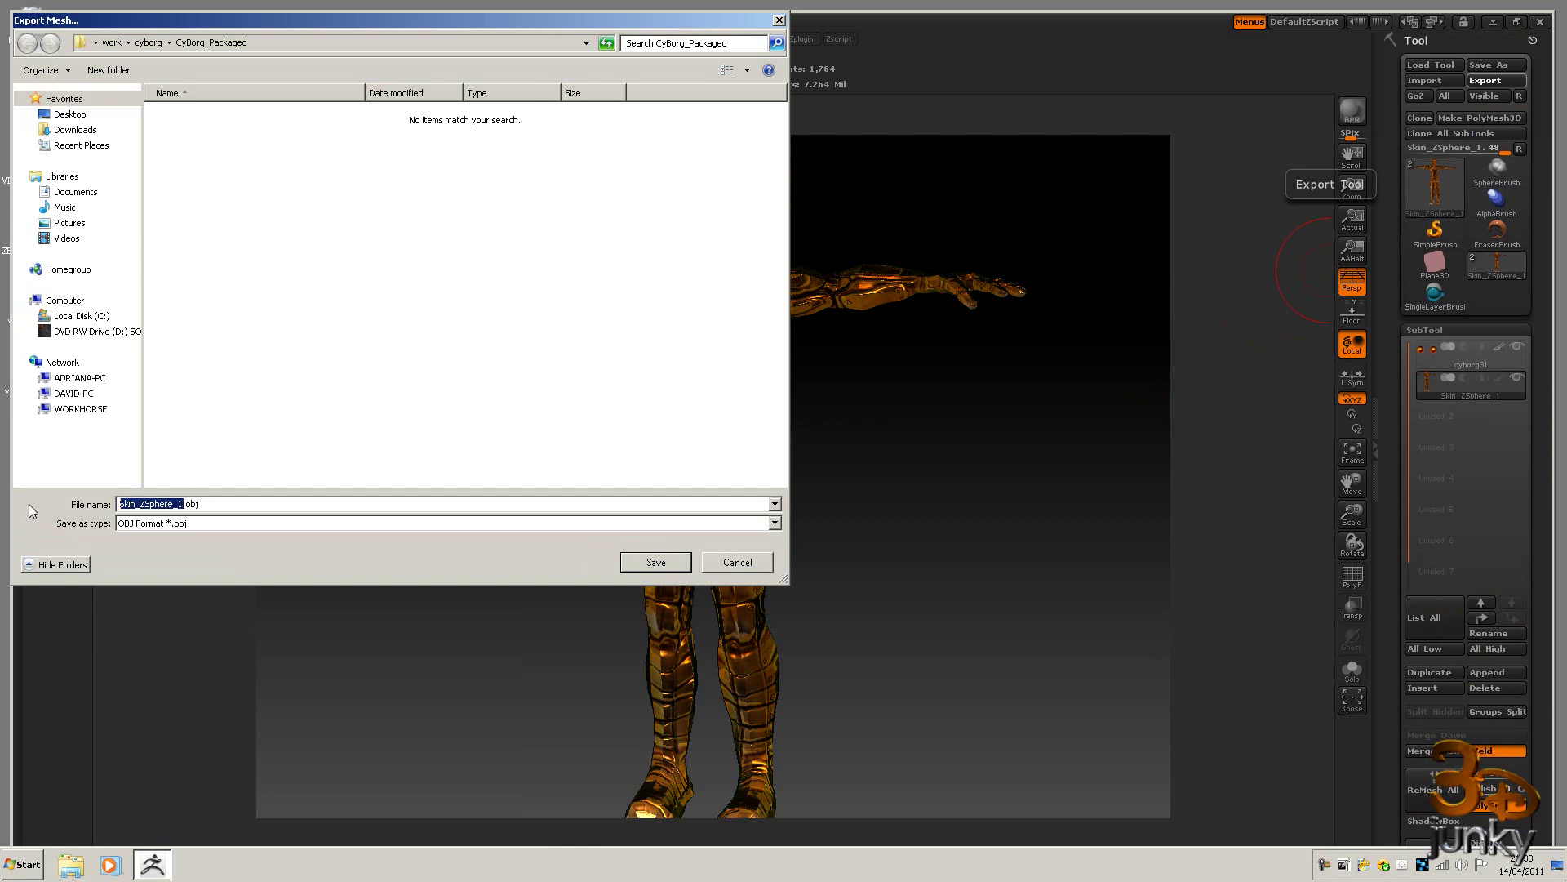
{"action": "type", "text": "cyborg_zbrush"}
Save cyborg_zbrush.obj and make the cyborg31 eyes subtool active.
{"action": "left_click", "coordinate": [645, 562]}
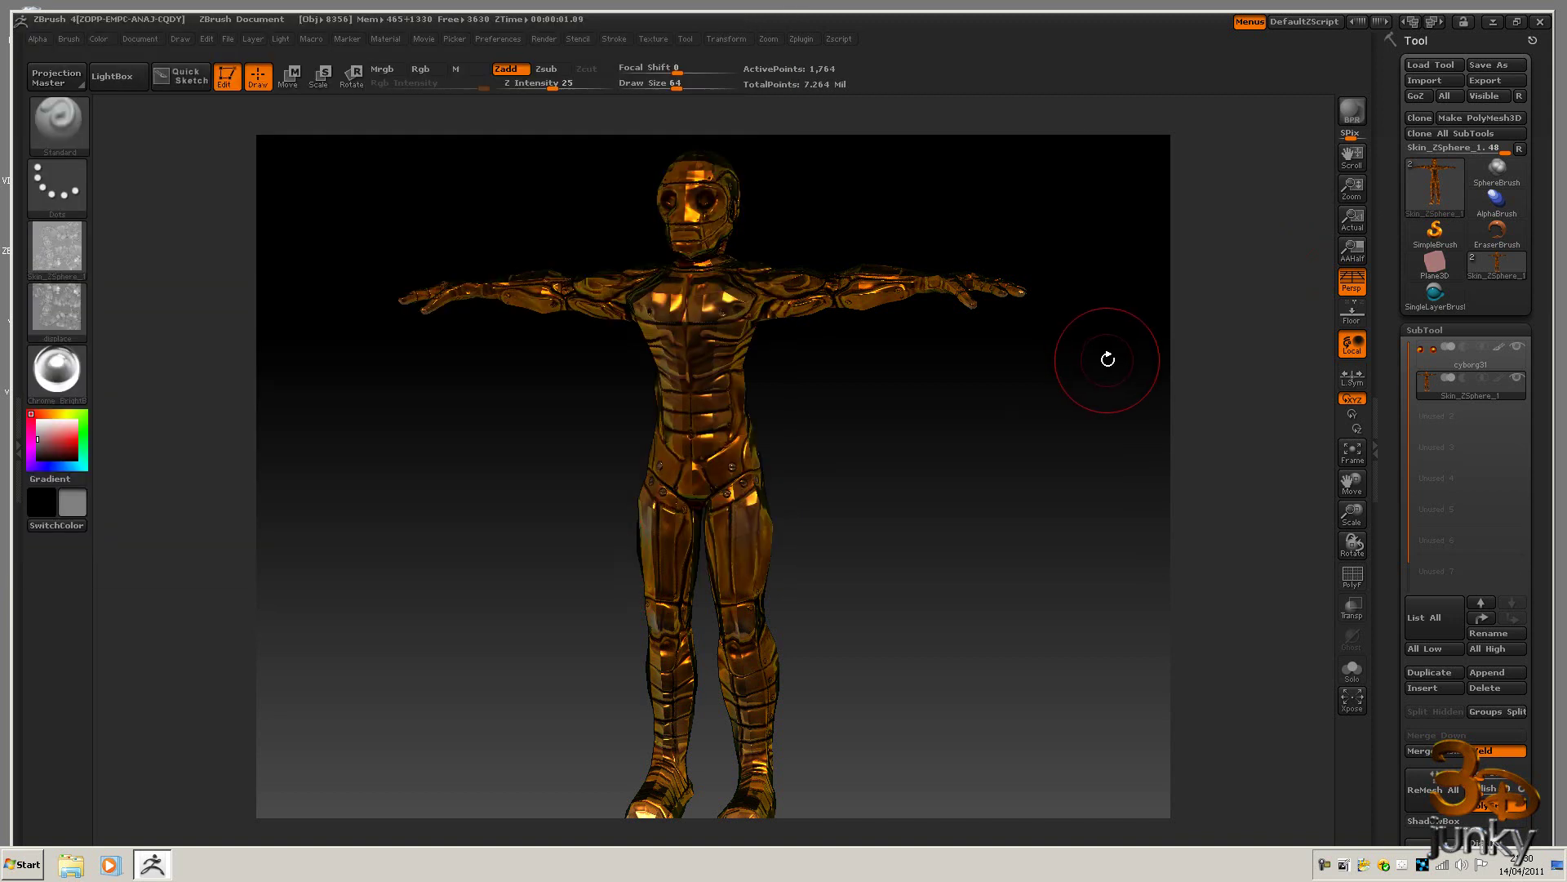
{"action": "mouse_move", "coordinate": [1425, 357]}
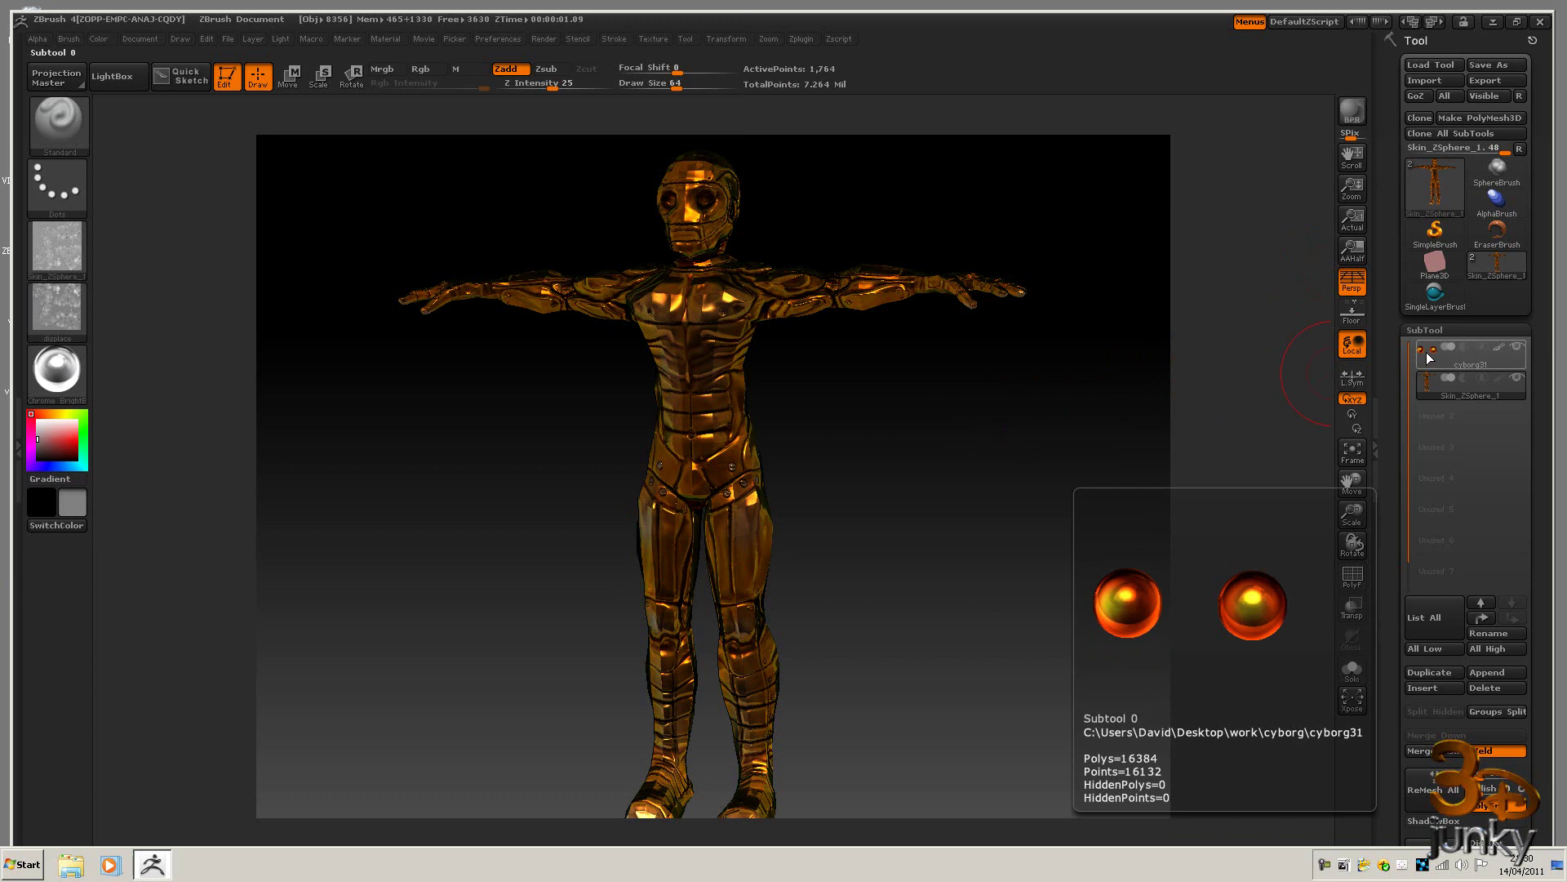
{"action": "mouse_move", "coordinate": [1497, 376]}
{"action": "left_click", "coordinate": [1435, 364]}
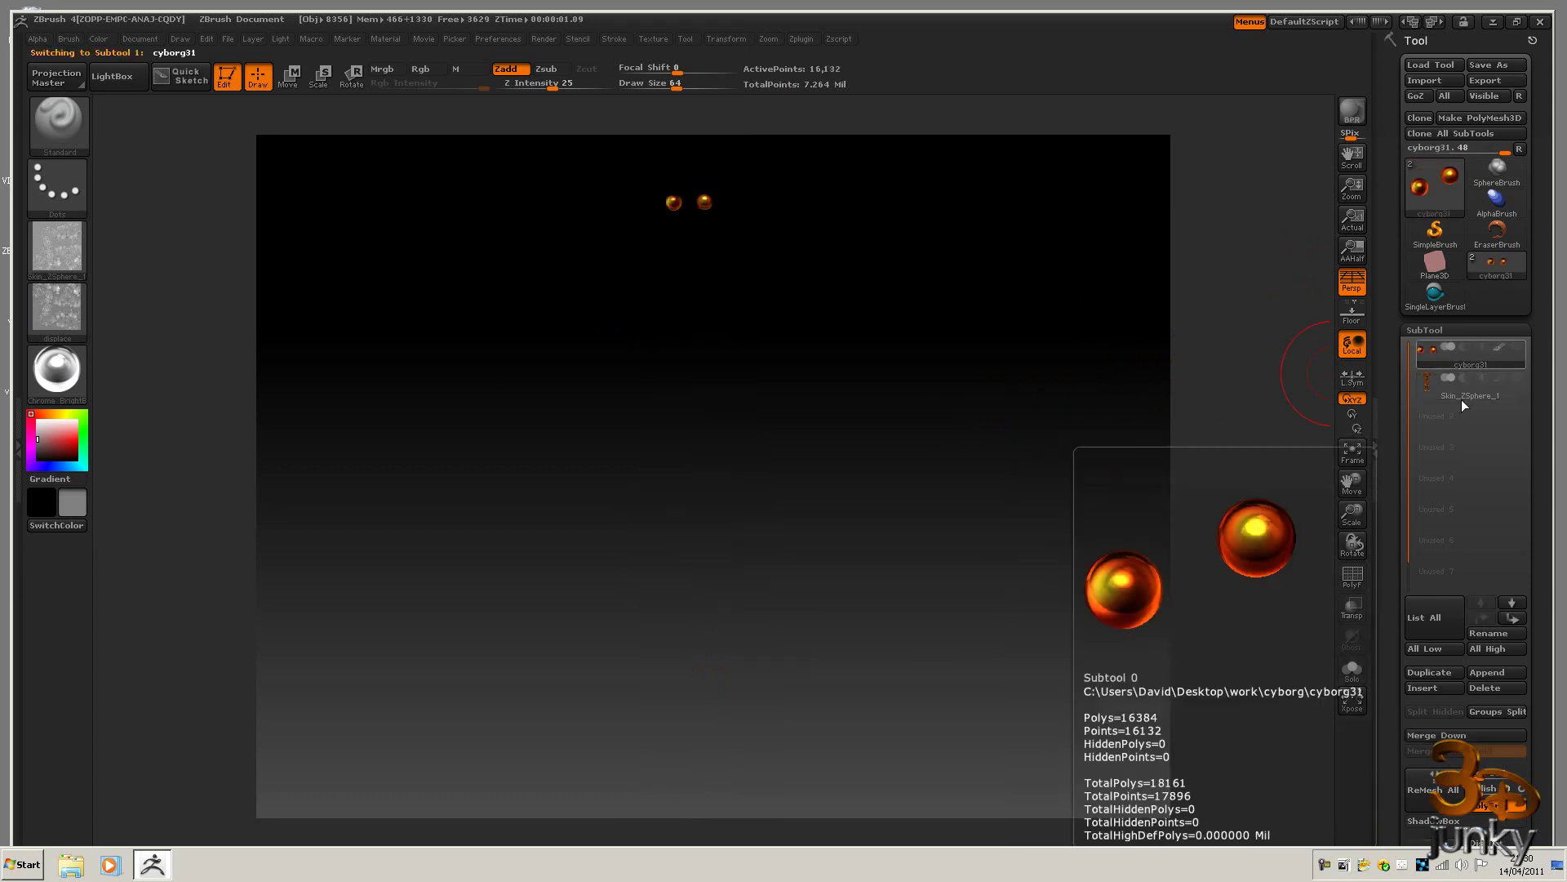
Create the eyes texture from polypaint, clone it as current and flip it vertically.
{"action": "left_click_drag", "start_coordinate": [1541, 498], "coordinate": [1554, 255]}
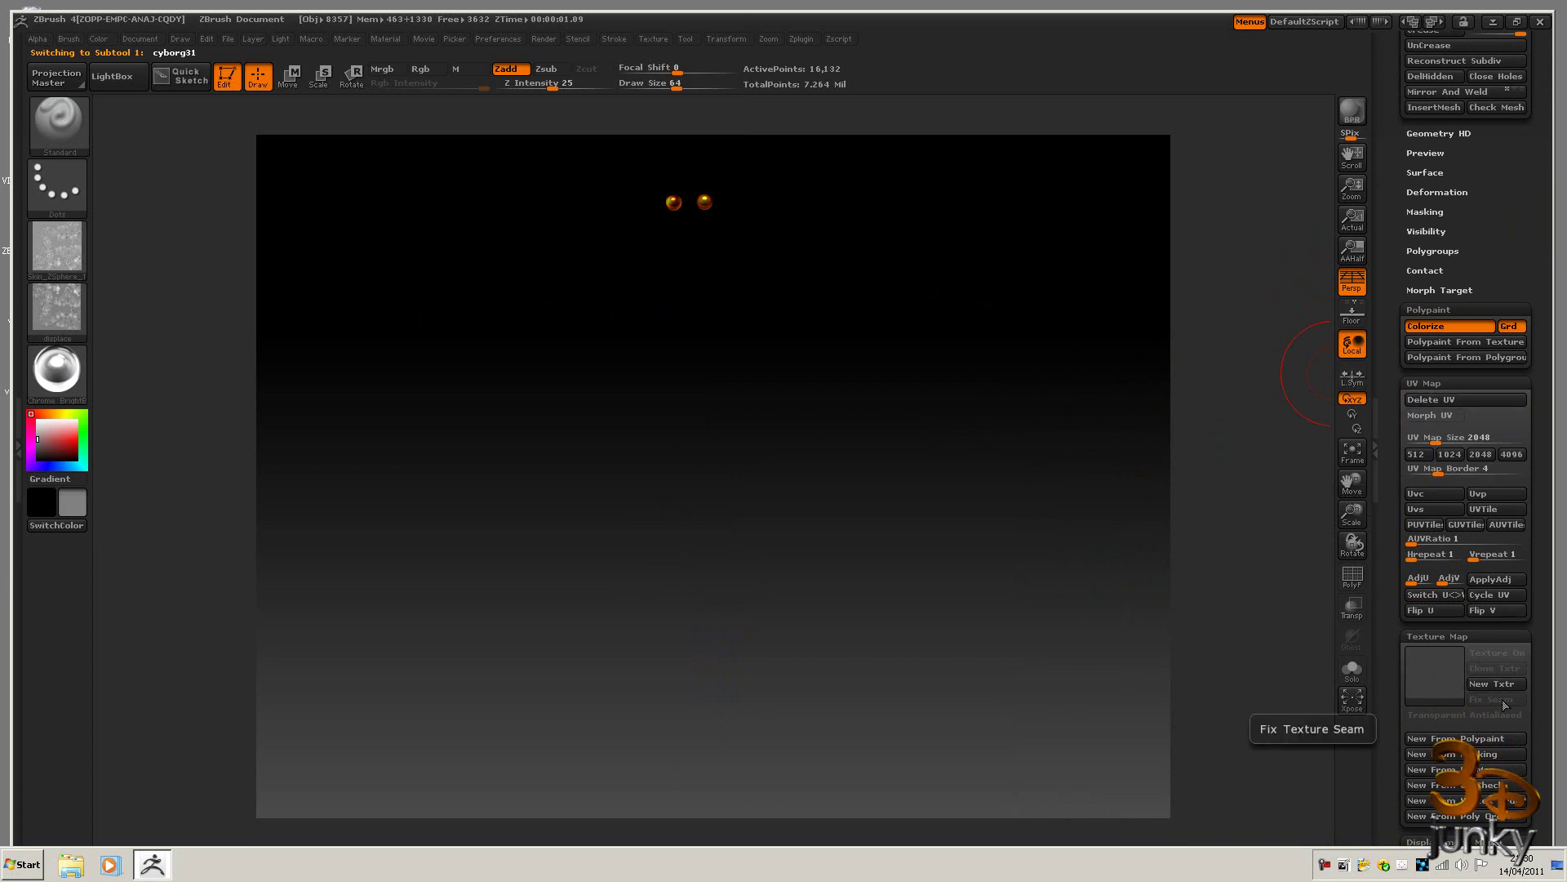
{"action": "left_click", "coordinate": [1457, 738]}
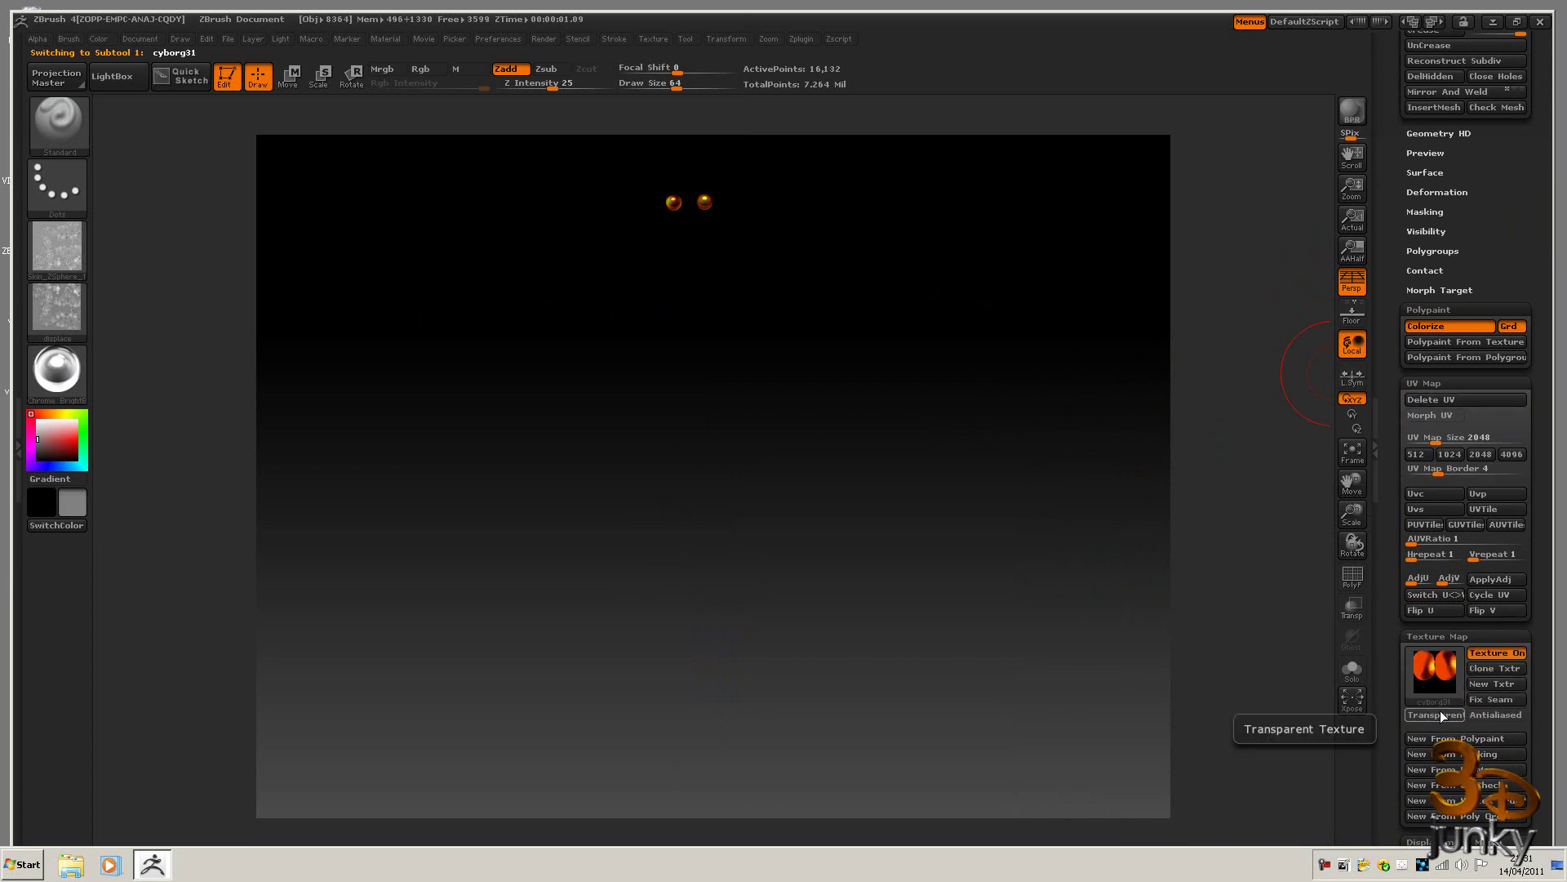
{"action": "mouse_move", "coordinate": [1442, 678]}
{"action": "left_click", "coordinate": [1494, 668]}
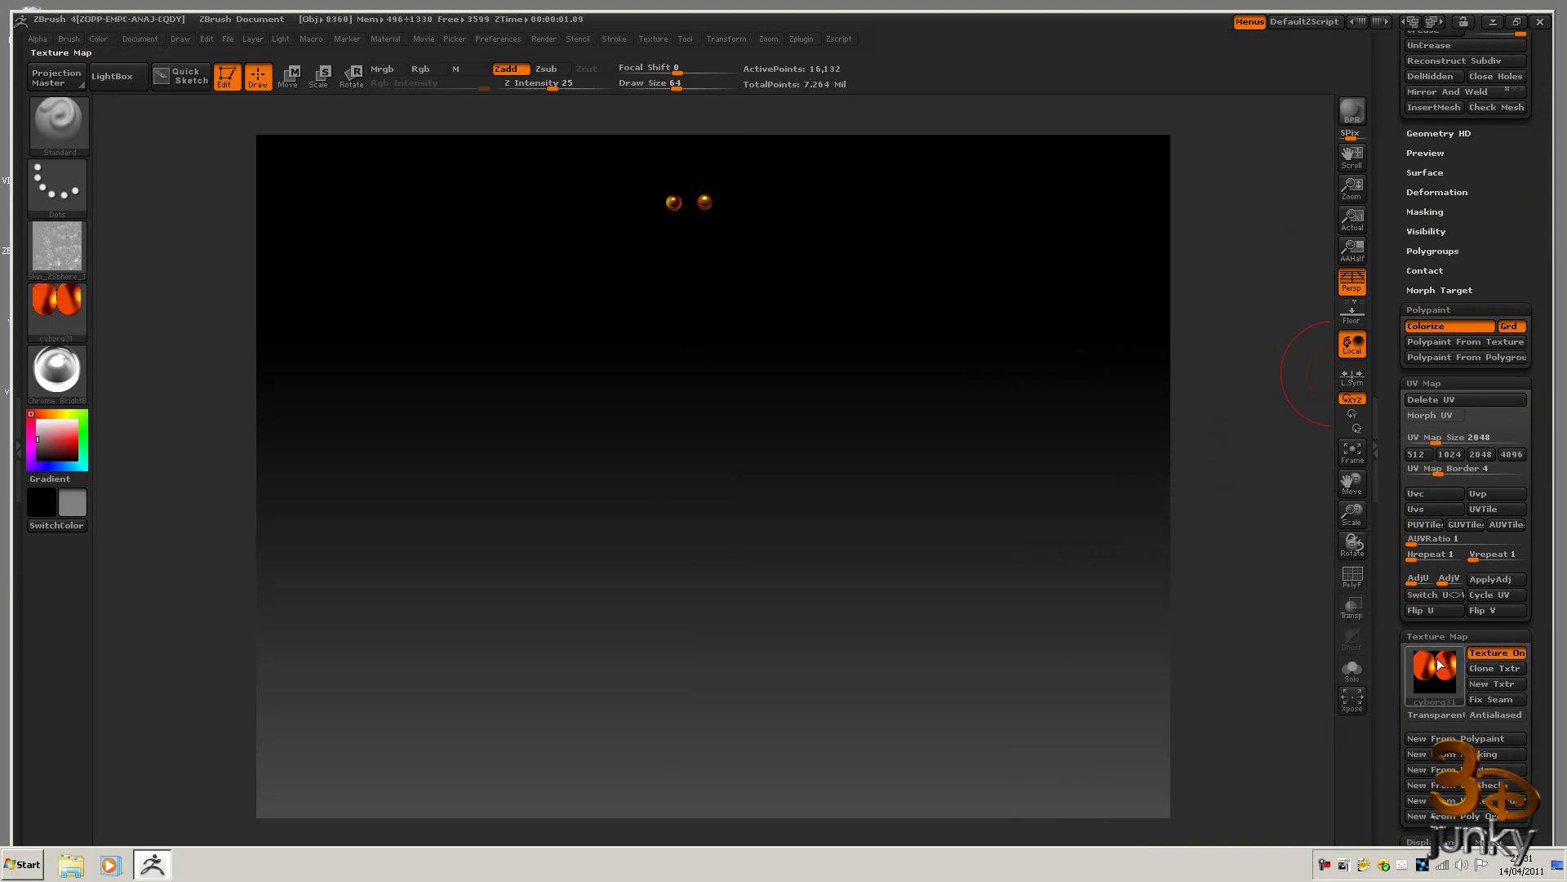
{"action": "left_click", "coordinate": [655, 39]}
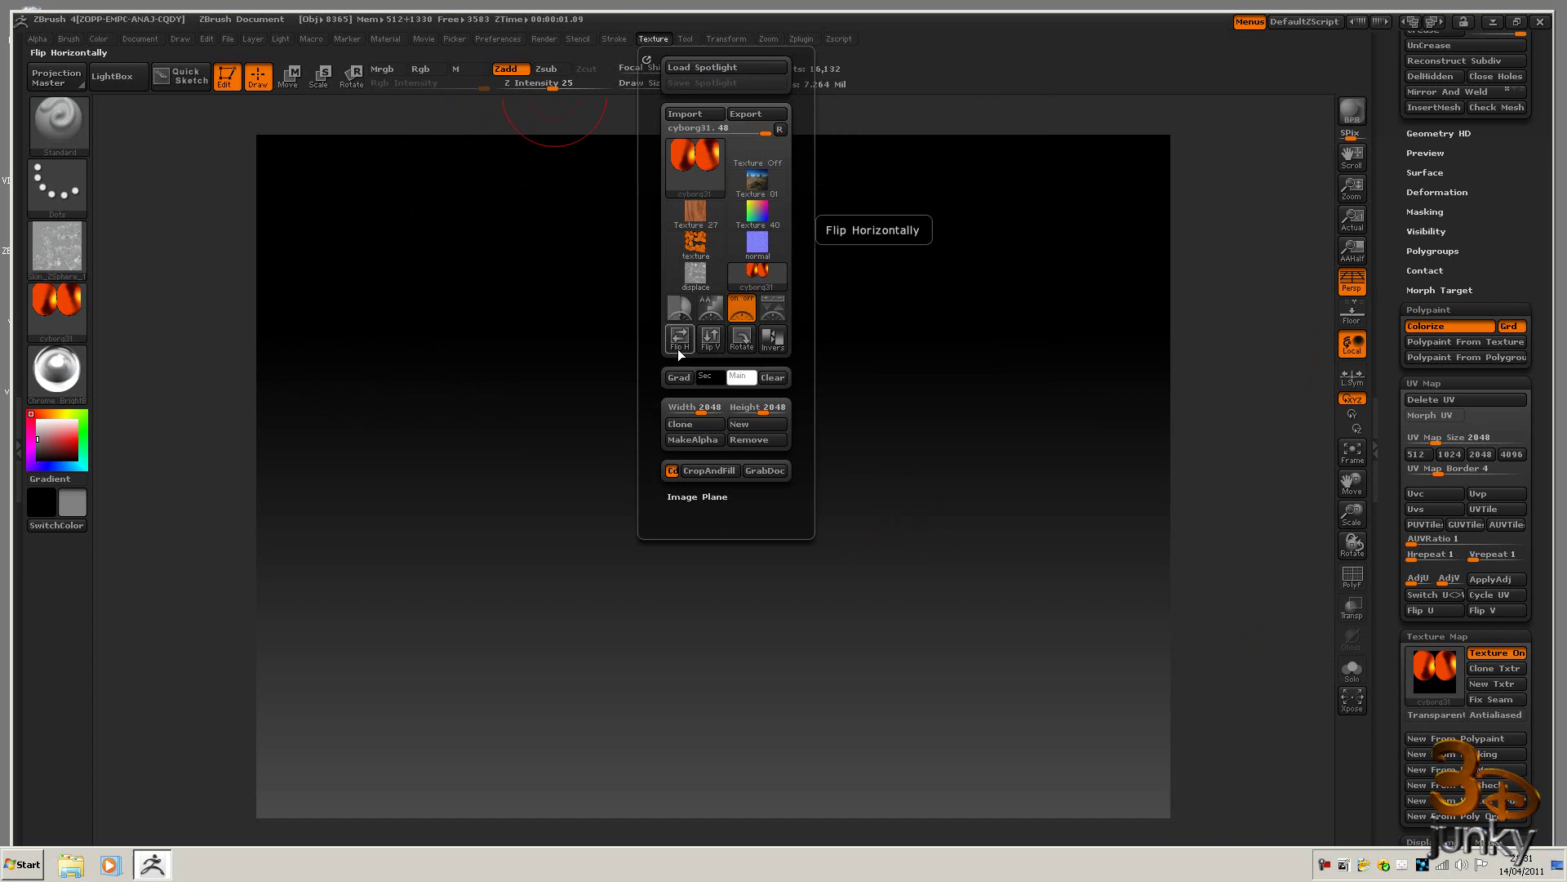
{"action": "left_click", "coordinate": [710, 330]}
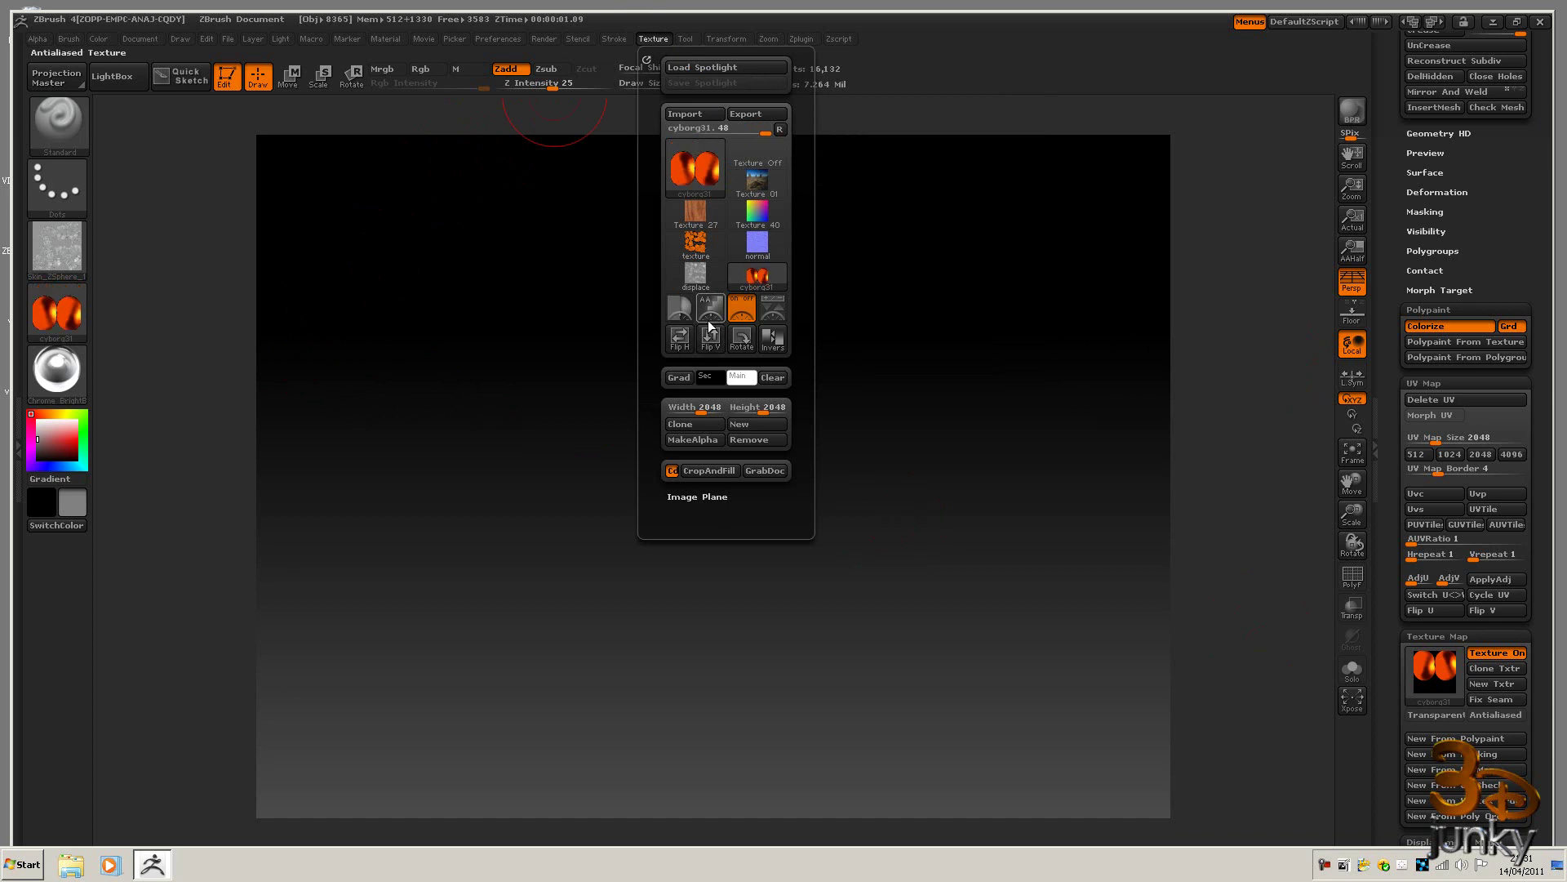
{"action": "left_click", "coordinate": [745, 114]}
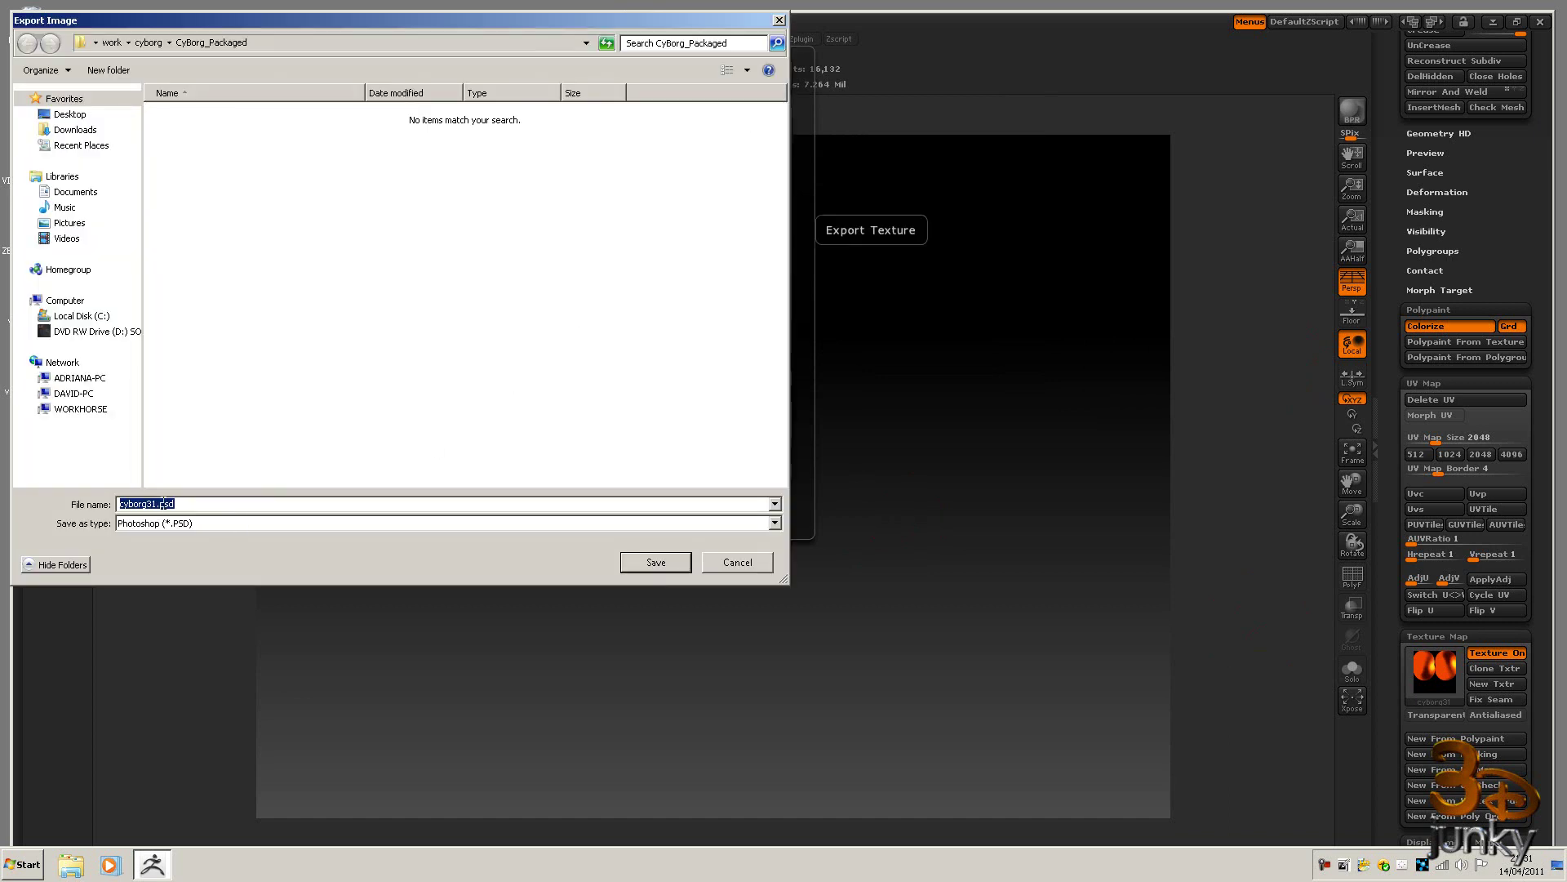
Name the eye image eye_texture and choose TIFF (*.TIF) as its format.
{"action": "type", "text": "eye_texture"}
{"action": "left_click", "coordinate": [774, 523]}
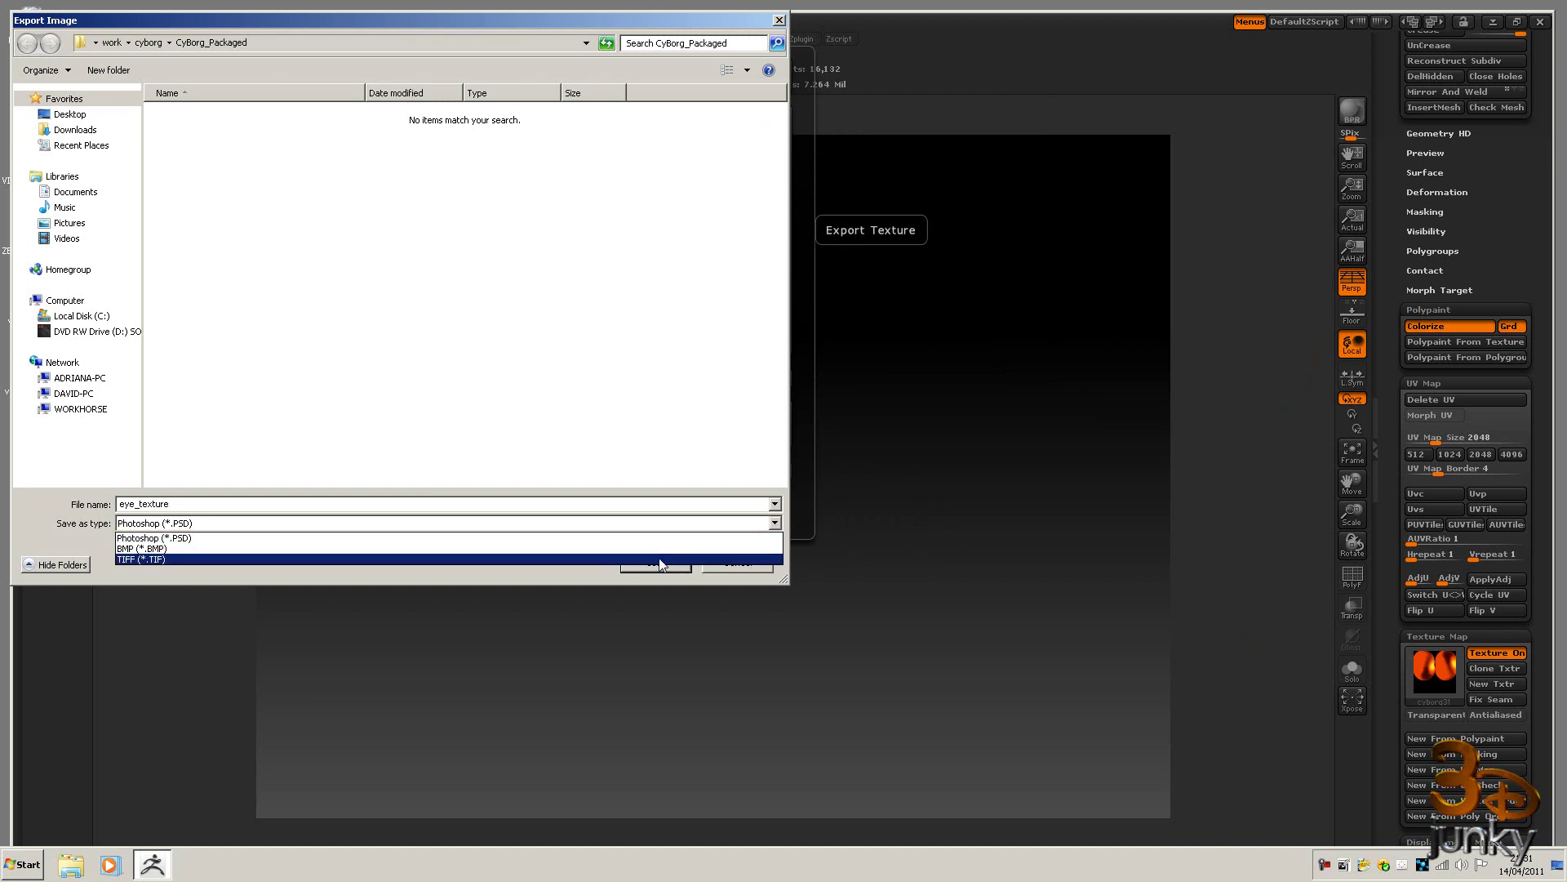
{"action": "left_click", "coordinate": [661, 560]}
Save the eye texture as eye_texture.tif in CyBorg_Packaged.
{"action": "left_click", "coordinate": [656, 562]}
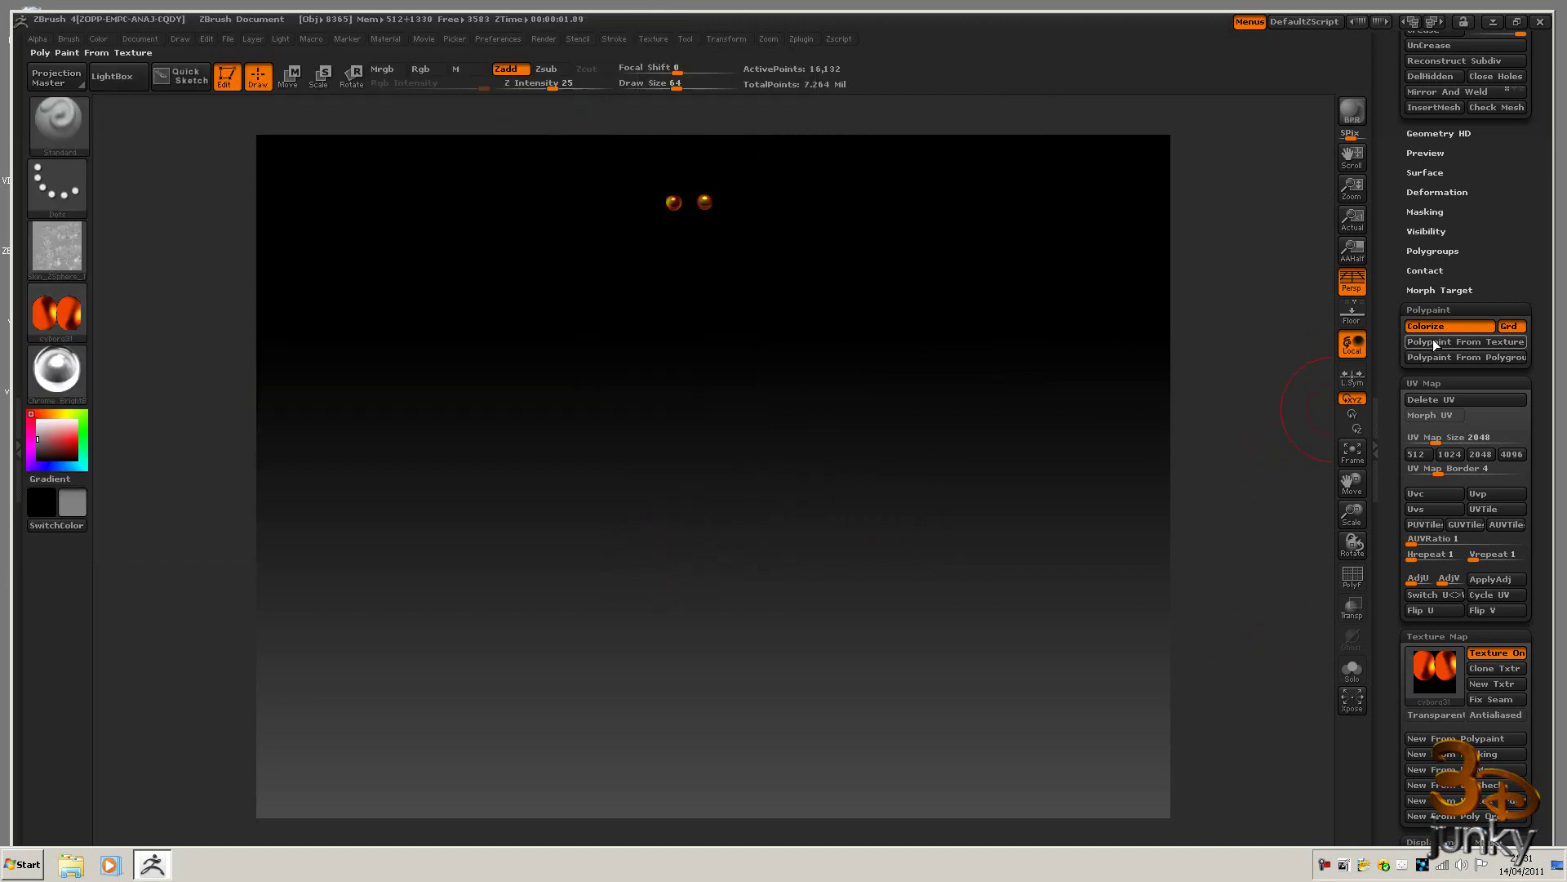
{"action": "left_click_drag", "start_coordinate": [1525, 119], "coordinate": [1526, 389]}
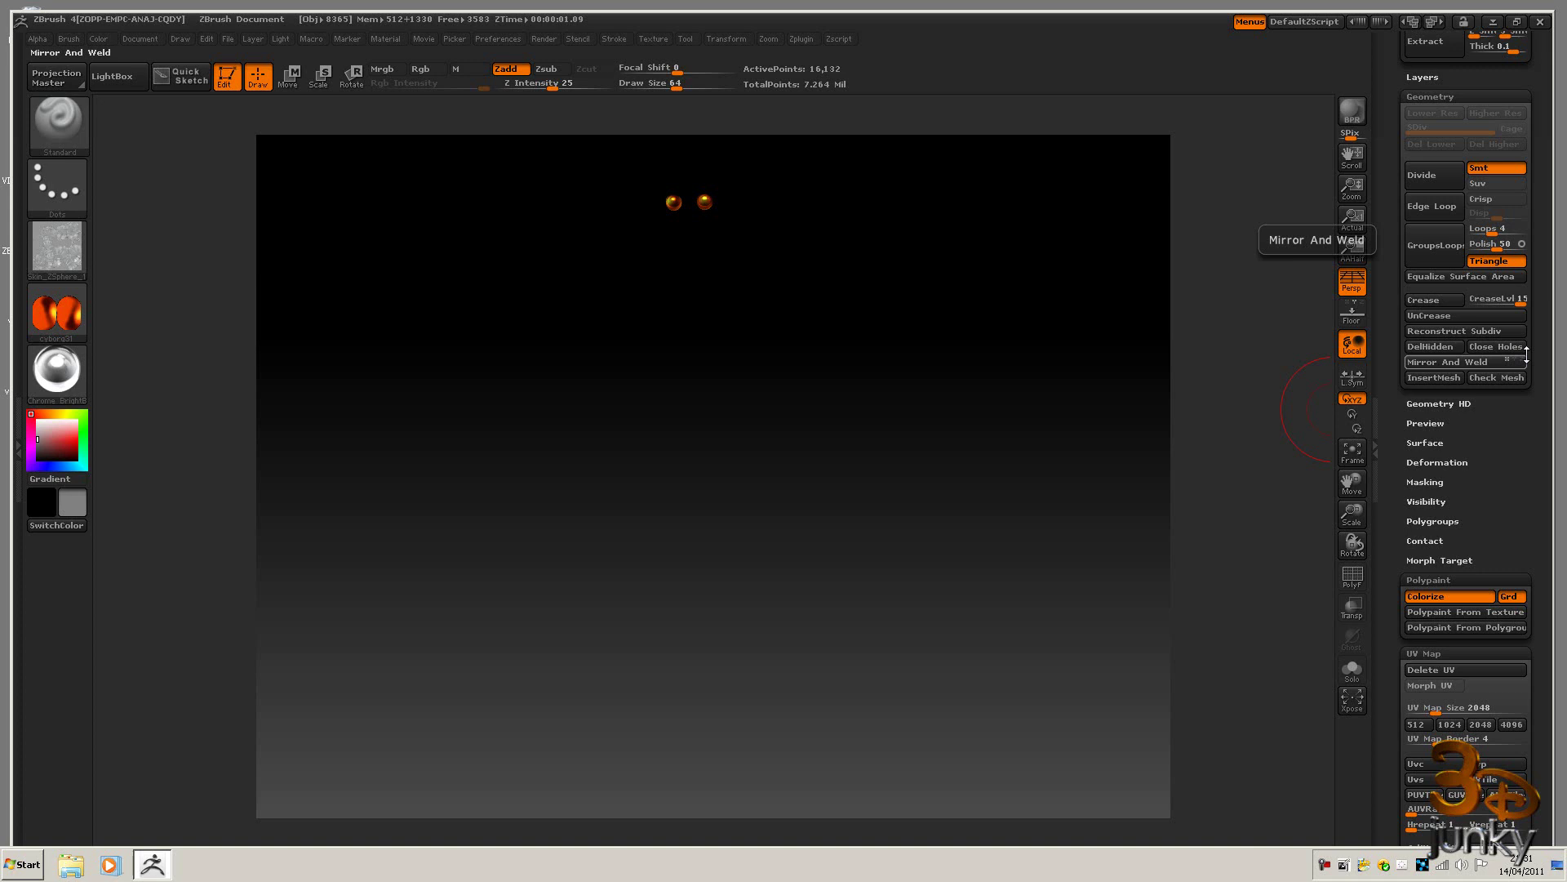
{"action": "left_click_drag", "start_coordinate": [1547, 299], "coordinate": [1550, 547]}
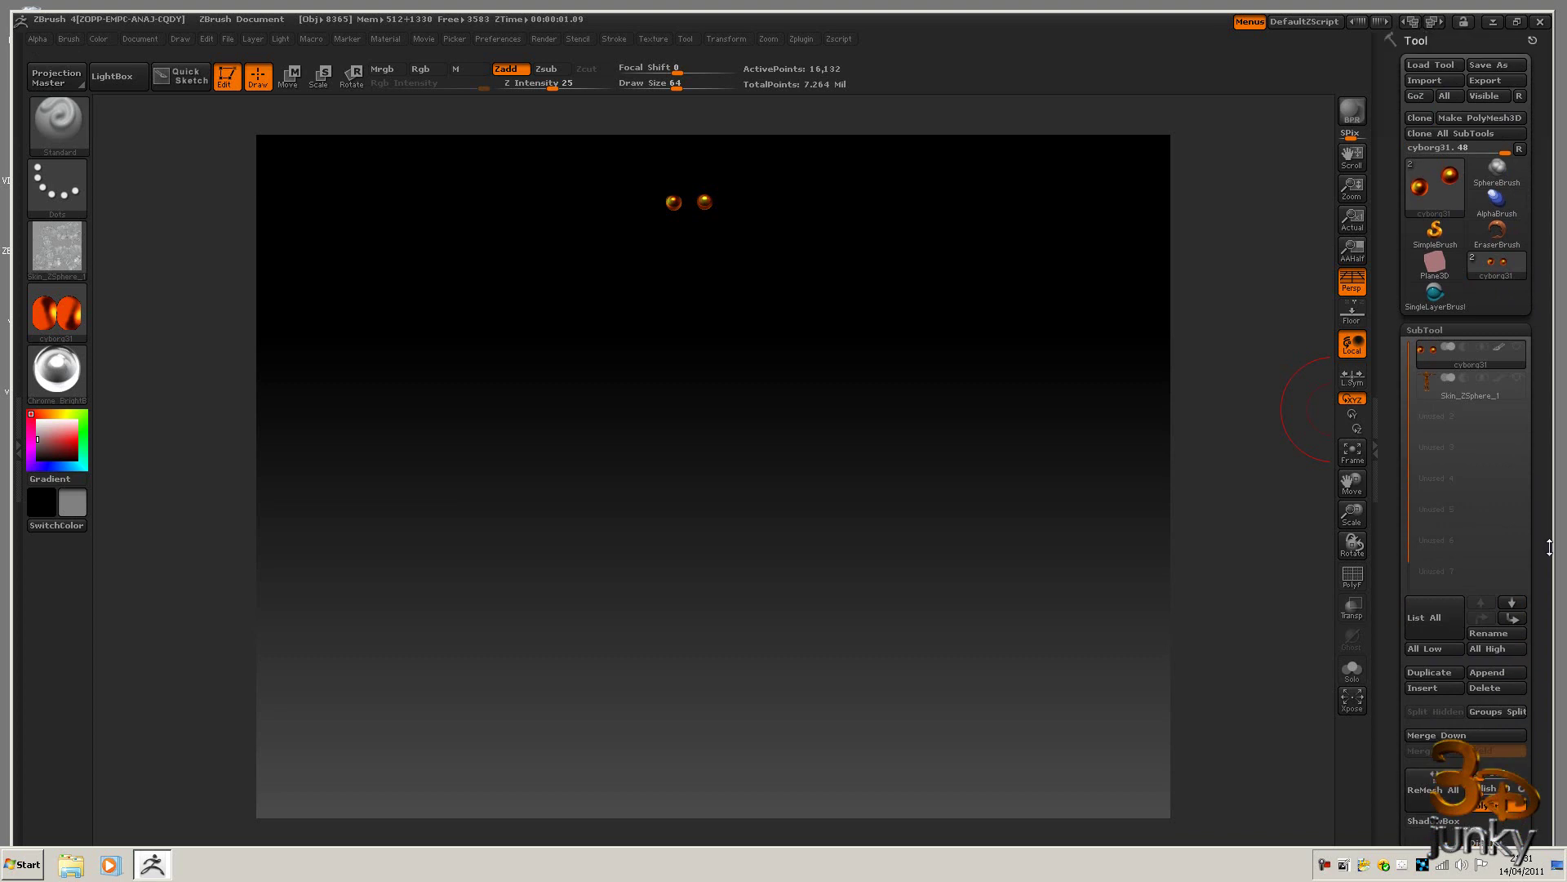
Export the eyes mesh from the Tool palette as eyes.obj.
{"action": "left_click", "coordinate": [1485, 80]}
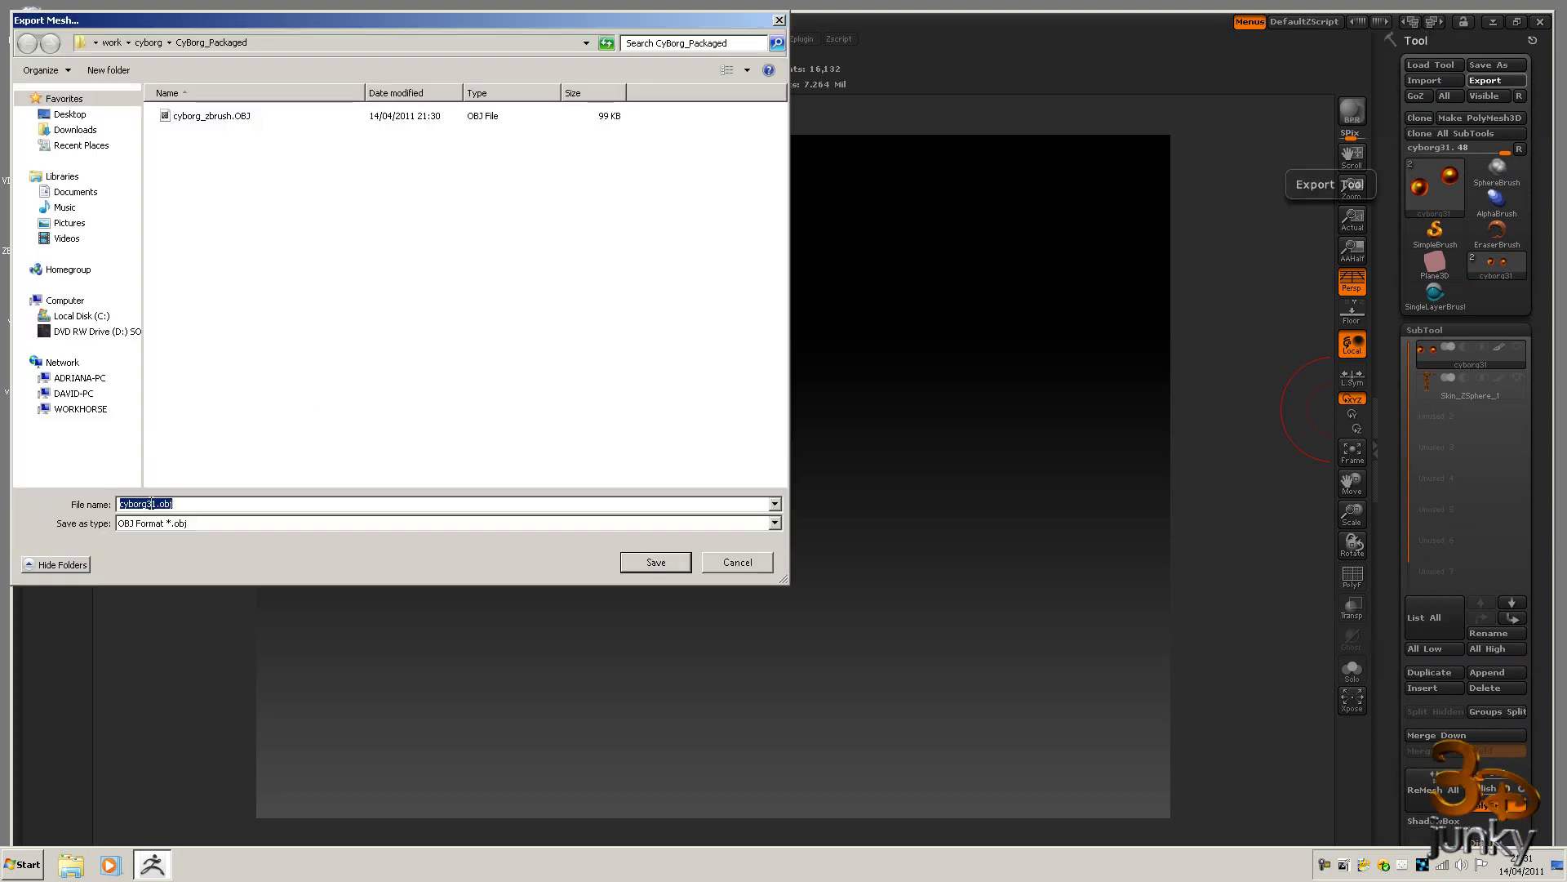
{"action": "left_click_drag", "start_coordinate": [152, 504], "coordinate": [90, 510]}
{"action": "type", "text": "eyes"}
{"action": "left_click", "coordinate": [658, 563]}
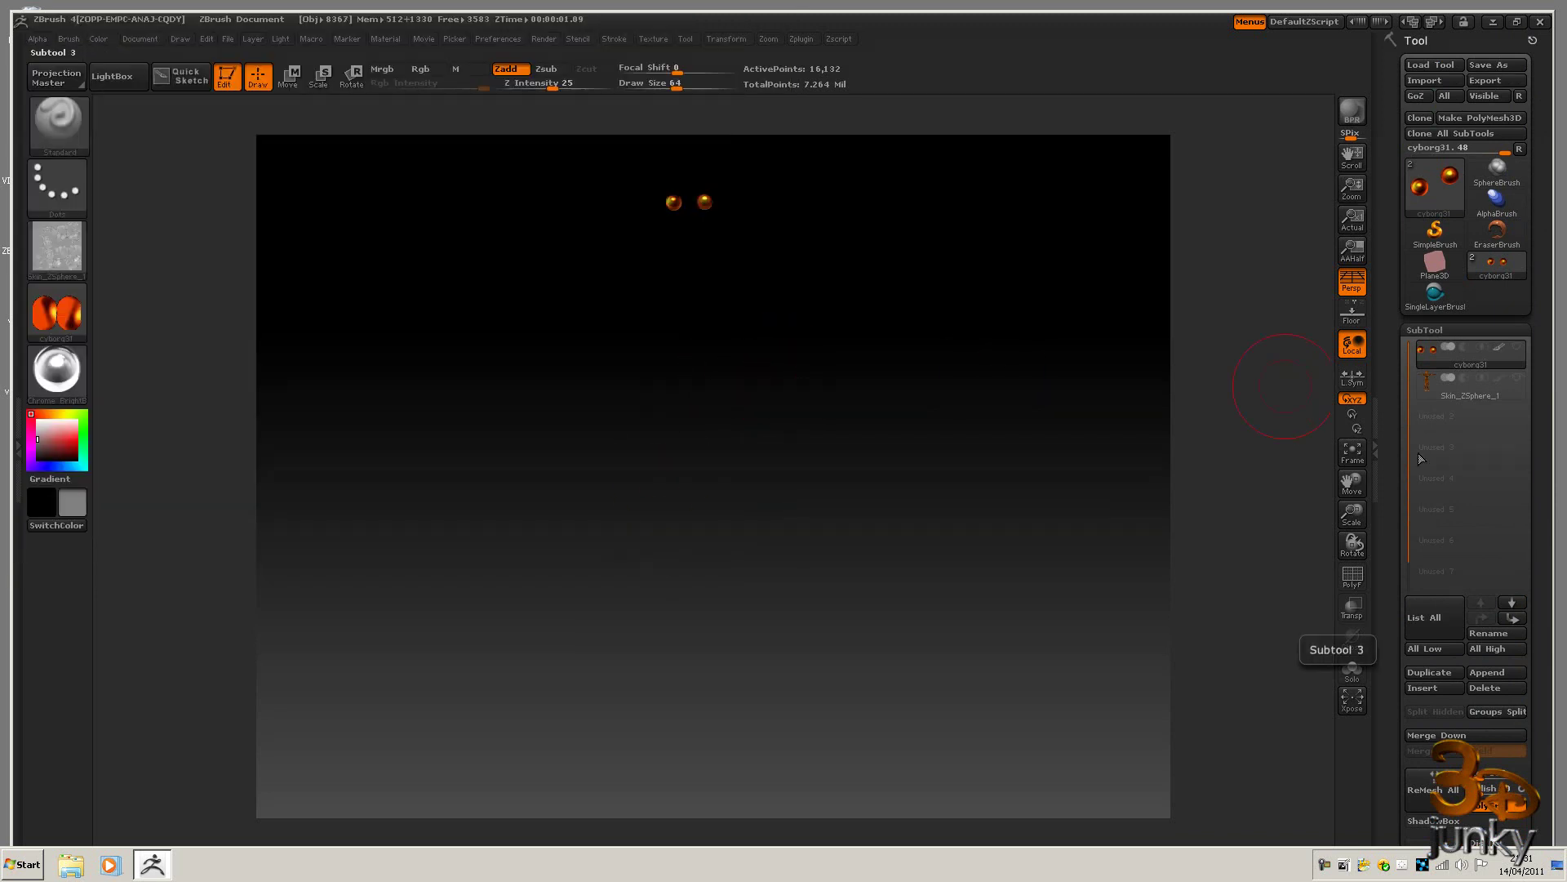
Make the Skin_ZSphere_1 body subtool visible again and select it.
{"action": "left_click", "coordinate": [1515, 377]}
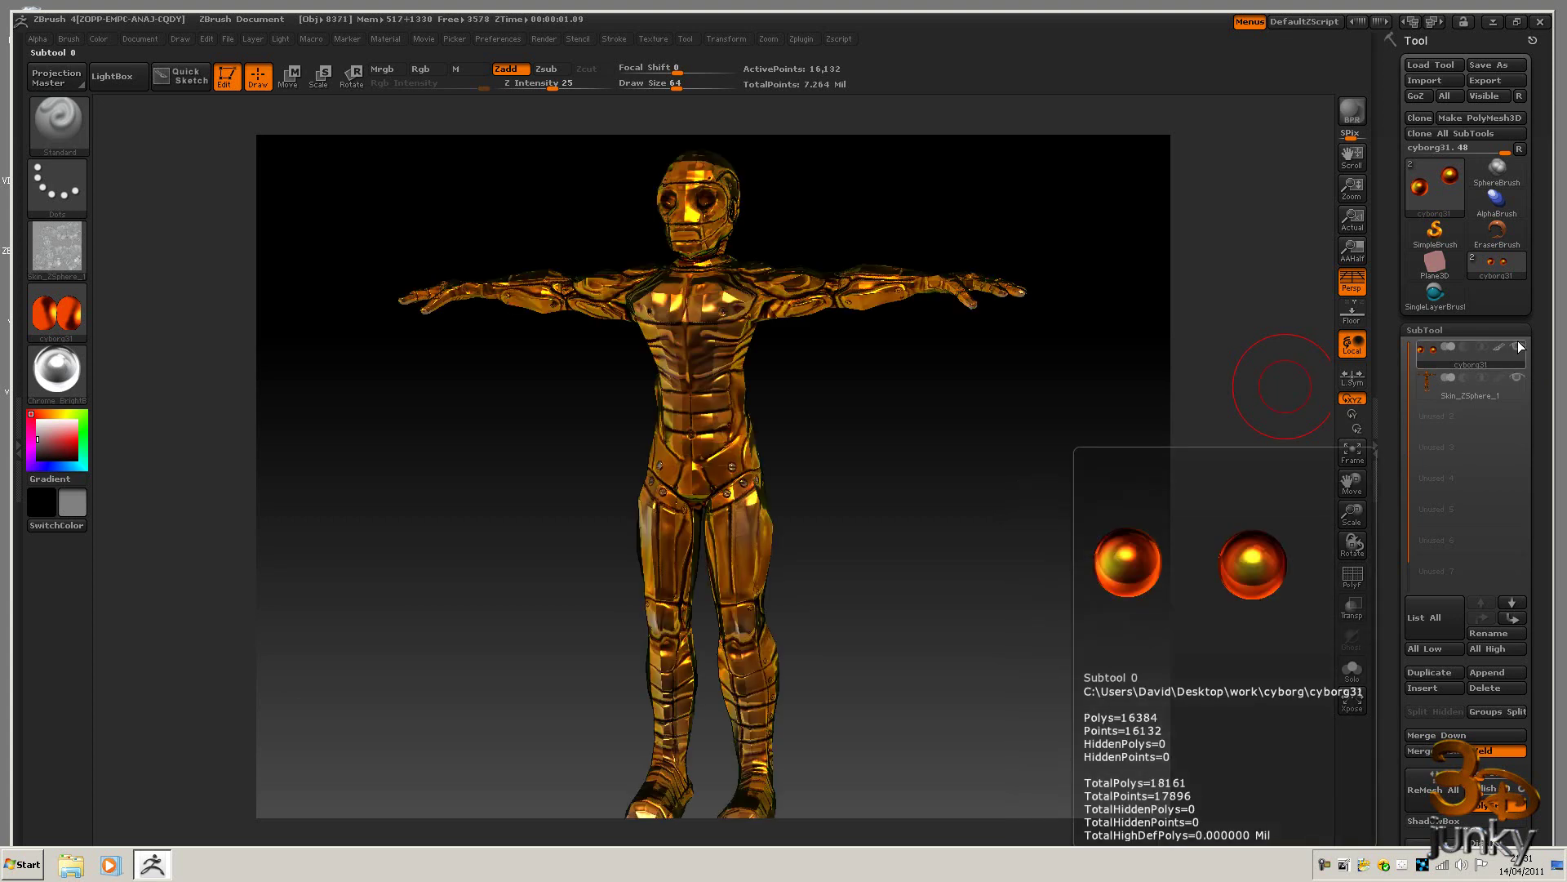
{"action": "left_click_drag", "start_coordinate": [1547, 480], "coordinate": [1548, 216]}
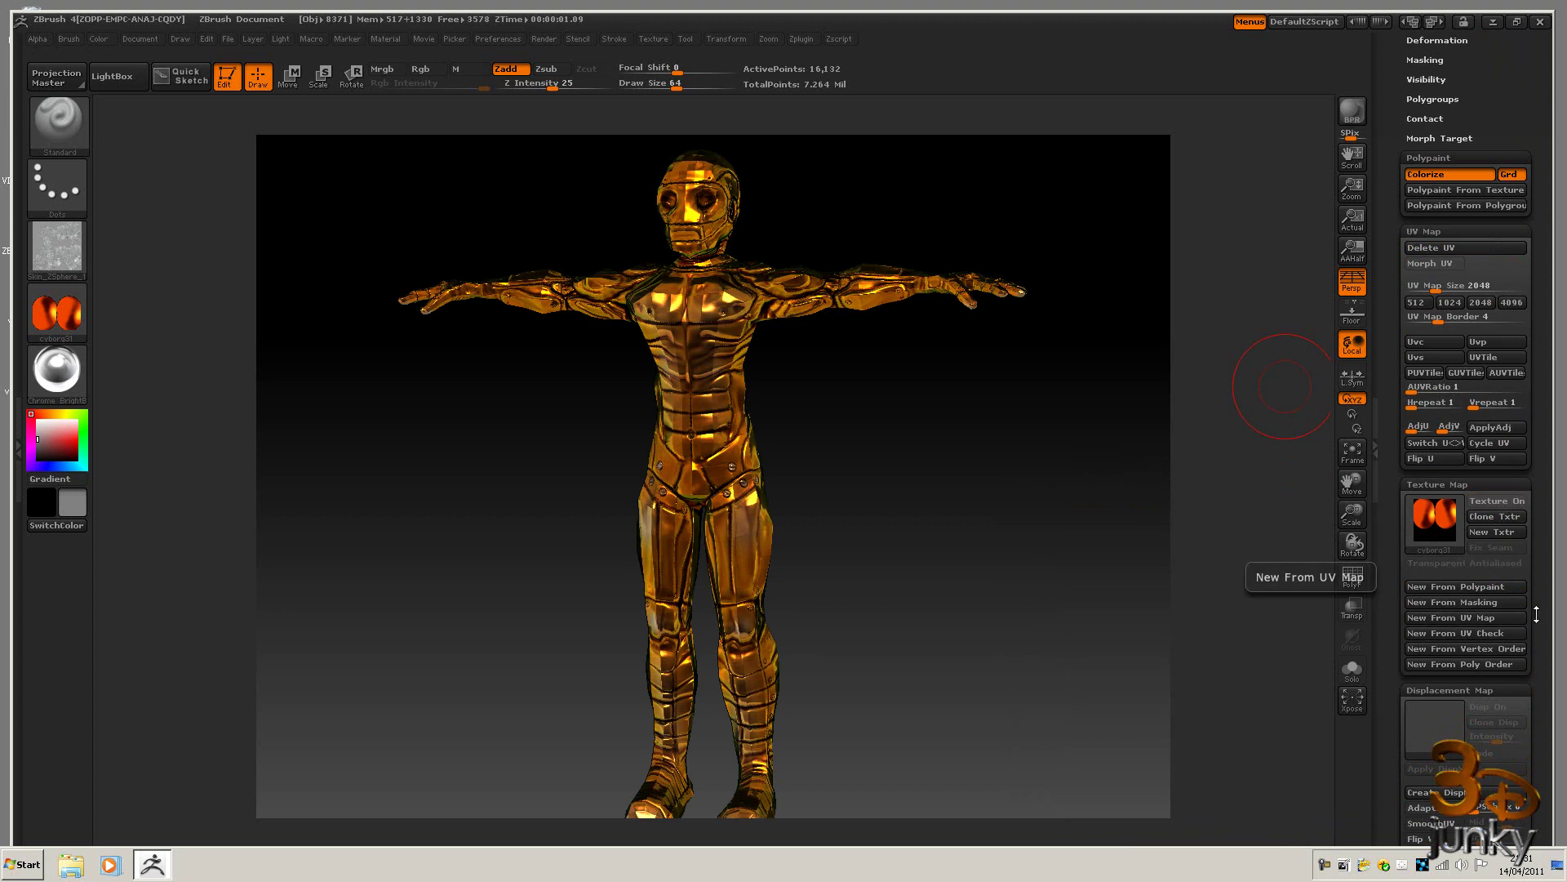
{"action": "left_click_drag", "start_coordinate": [1542, 750], "coordinate": [1540, 539]}
{"action": "scroll", "coordinate": [1468, 487], "scroll_direction": "up", "scroll_amount": 6}
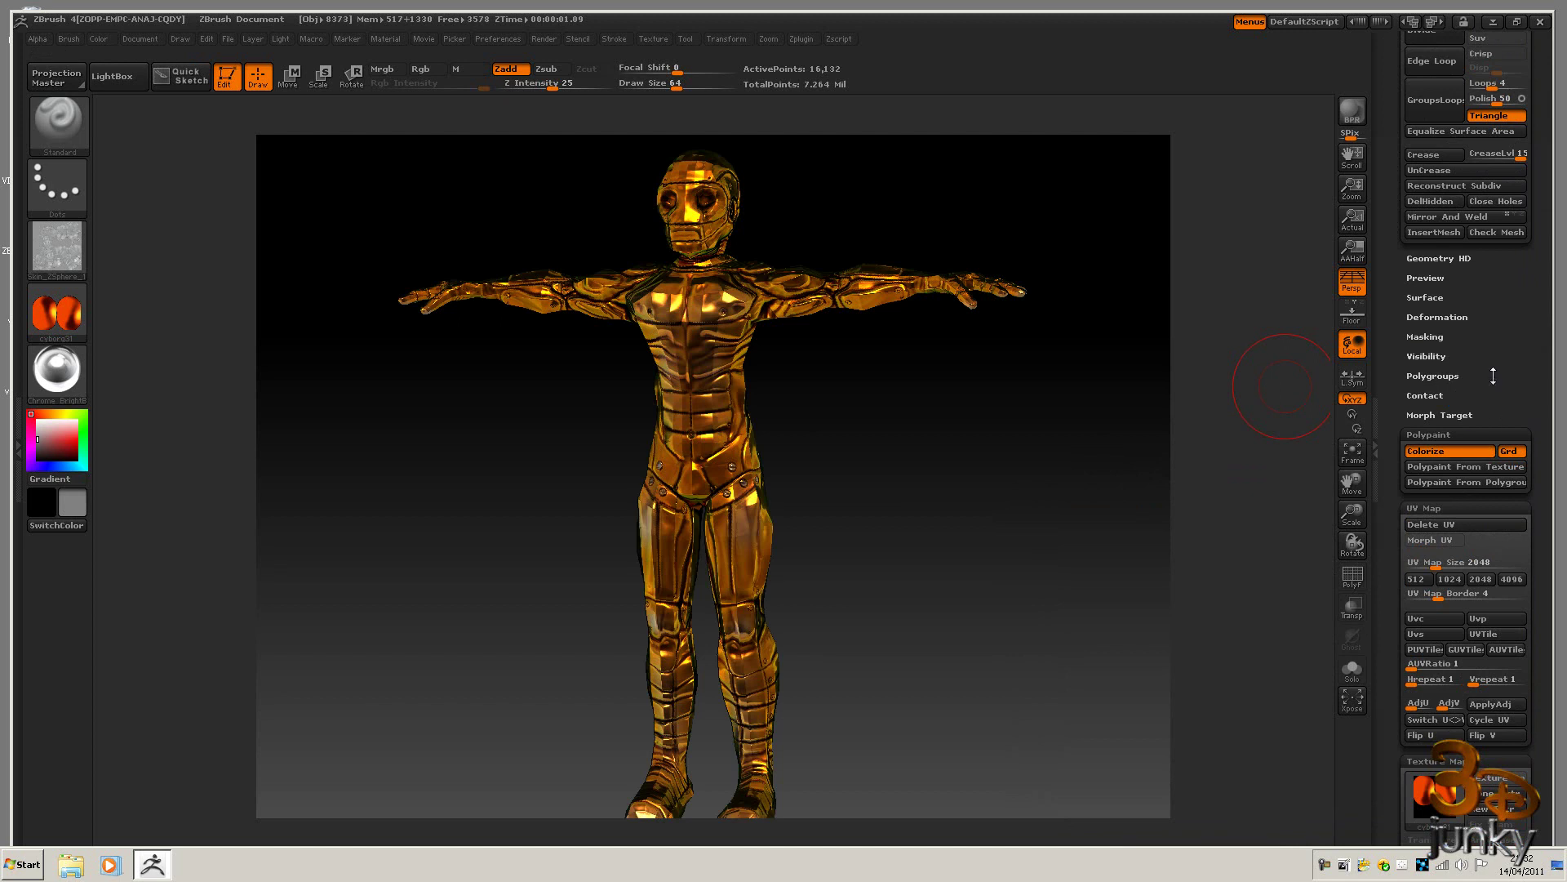
{"action": "scroll", "coordinate": [1522, 565], "scroll_direction": "up", "scroll_amount": 10}
{"action": "left_click", "coordinate": [1427, 386]}
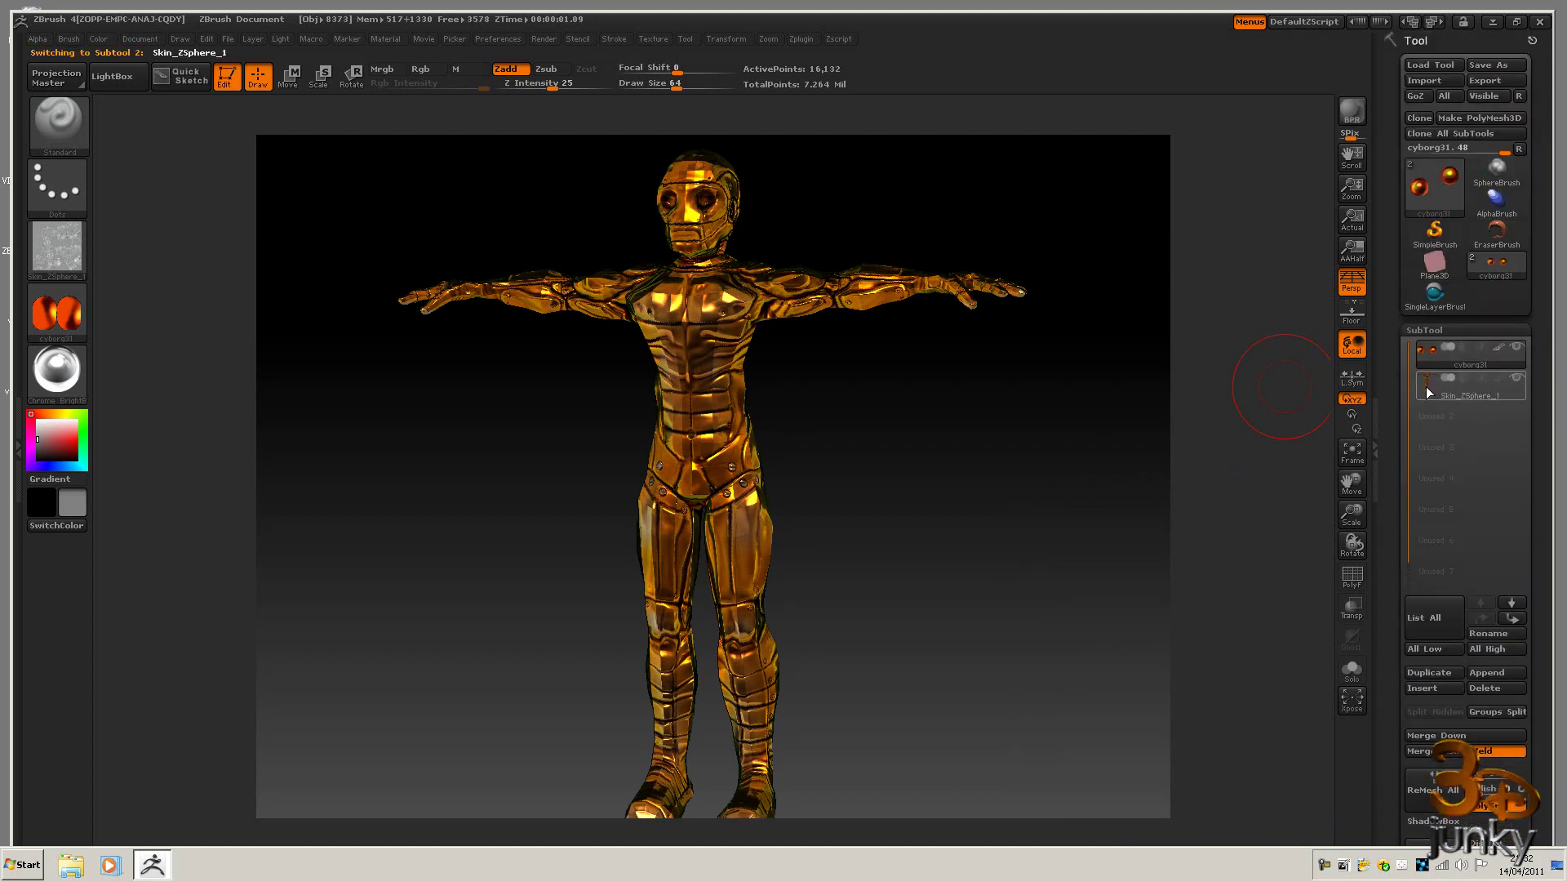
Turn off the body's displacement map and texture map.
{"action": "scroll", "coordinate": [1549, 330], "scroll_direction": "down", "scroll_amount": 9}
{"action": "scroll", "coordinate": [1548, 331], "scroll_direction": "down", "scroll_amount": 8}
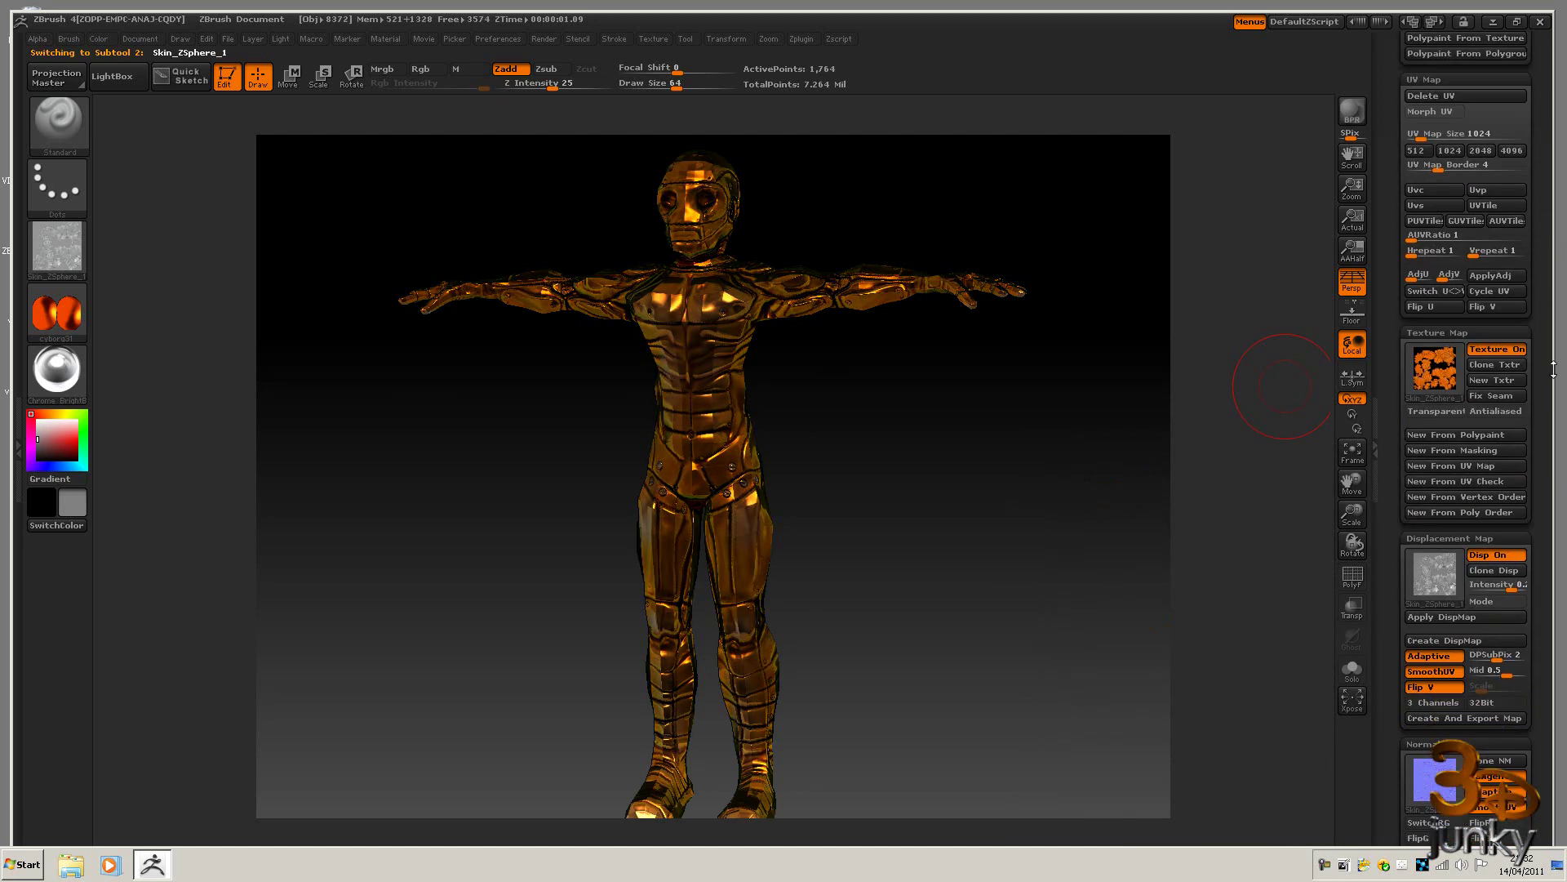
{"action": "left_click", "coordinate": [1482, 555]}
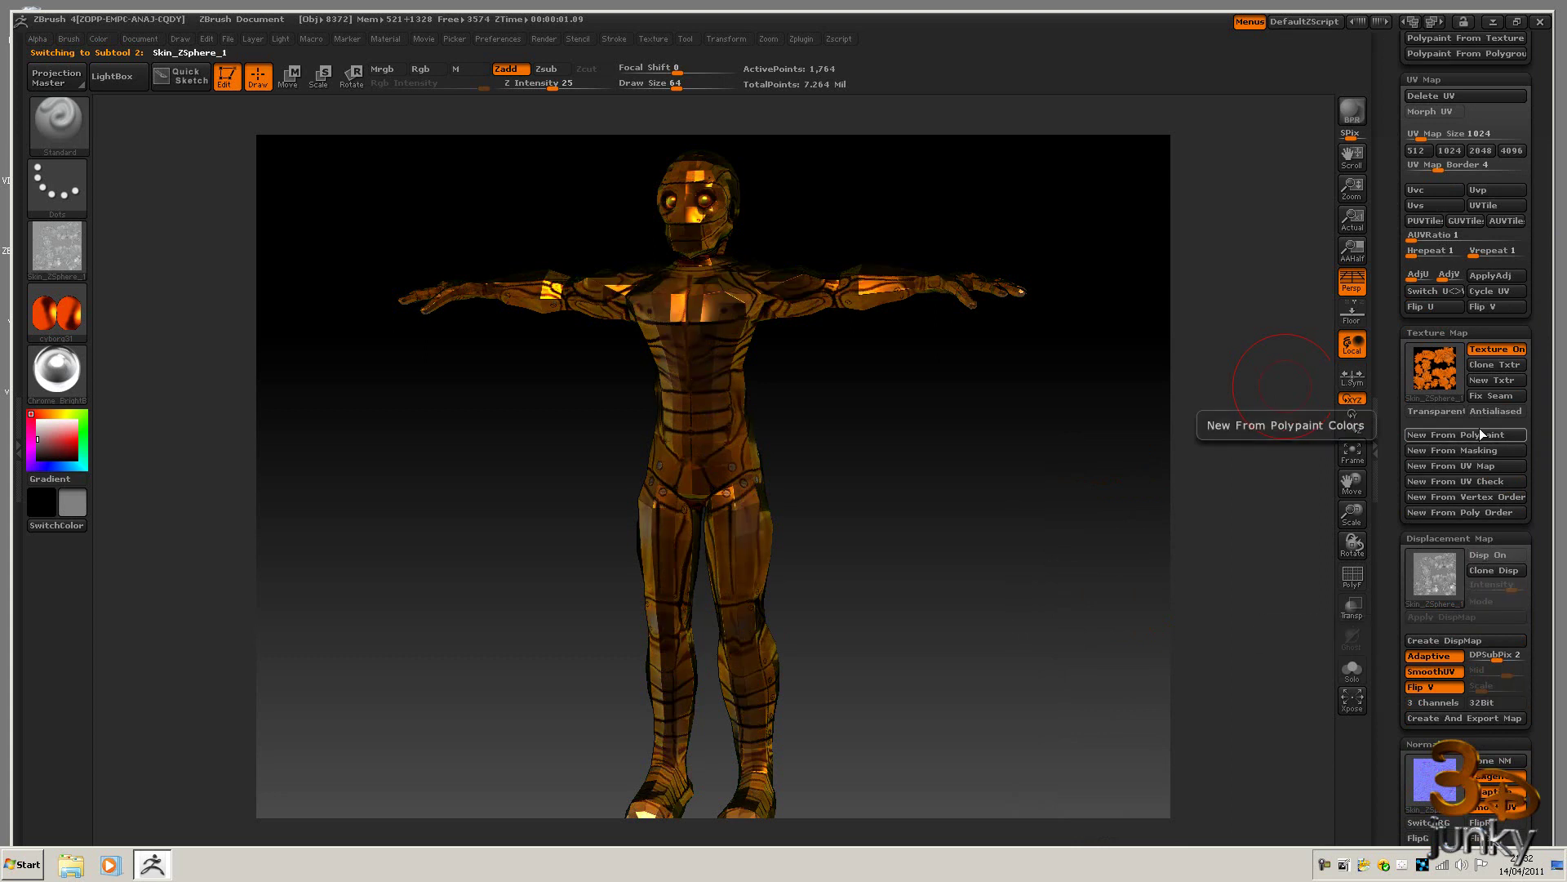
{"action": "left_click", "coordinate": [1494, 349]}
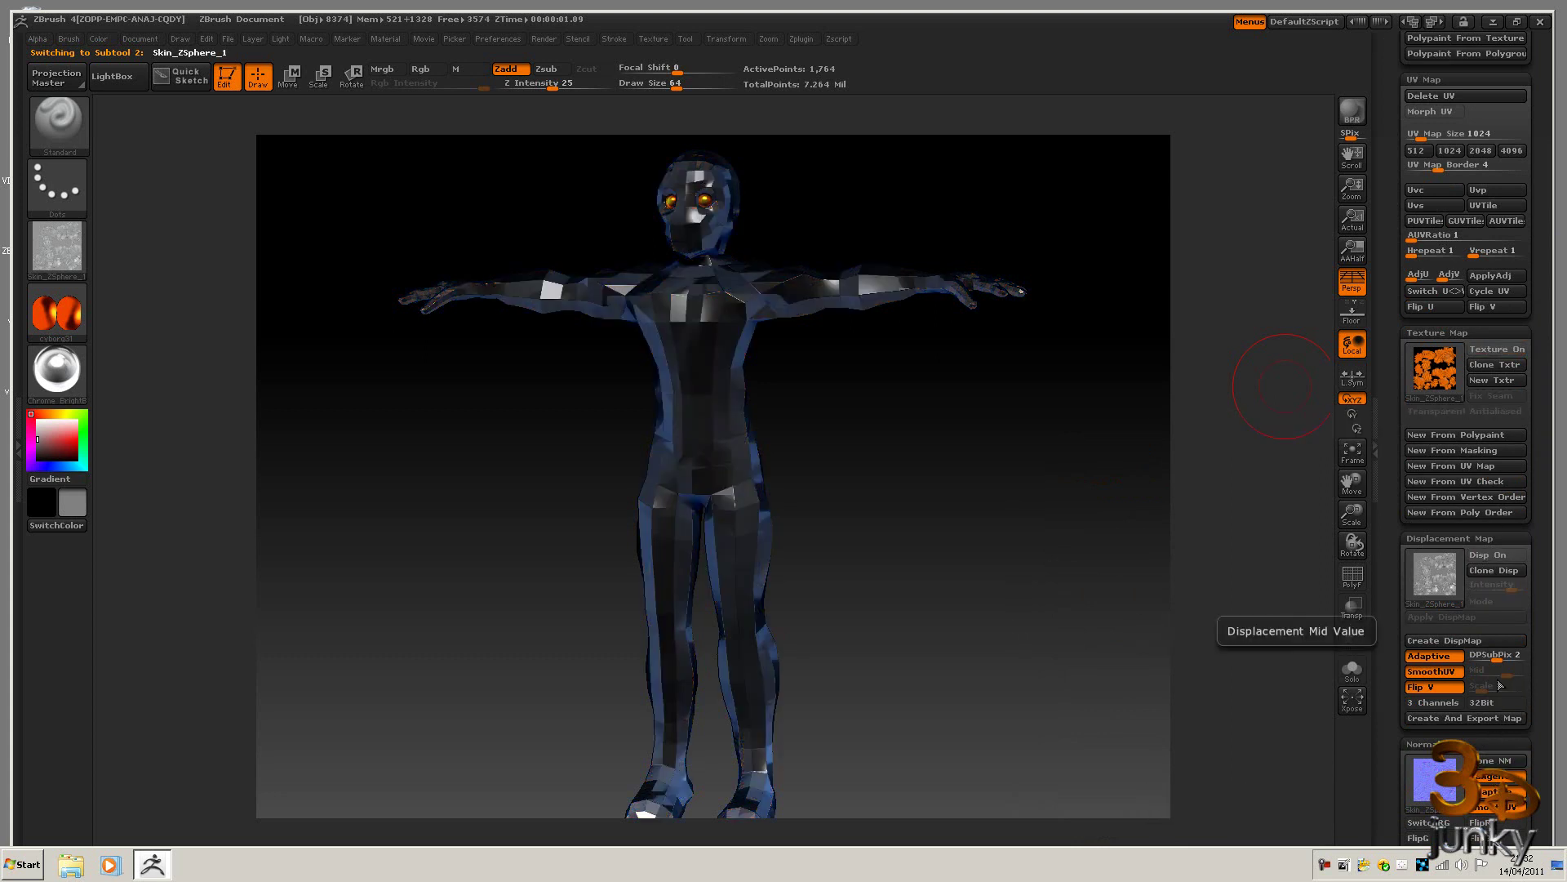
Enable Polypaint Colorize and raise the body to its top subdivision level, 7.
{"action": "left_click_drag", "start_coordinate": [1543, 414], "coordinate": [1541, 494]}
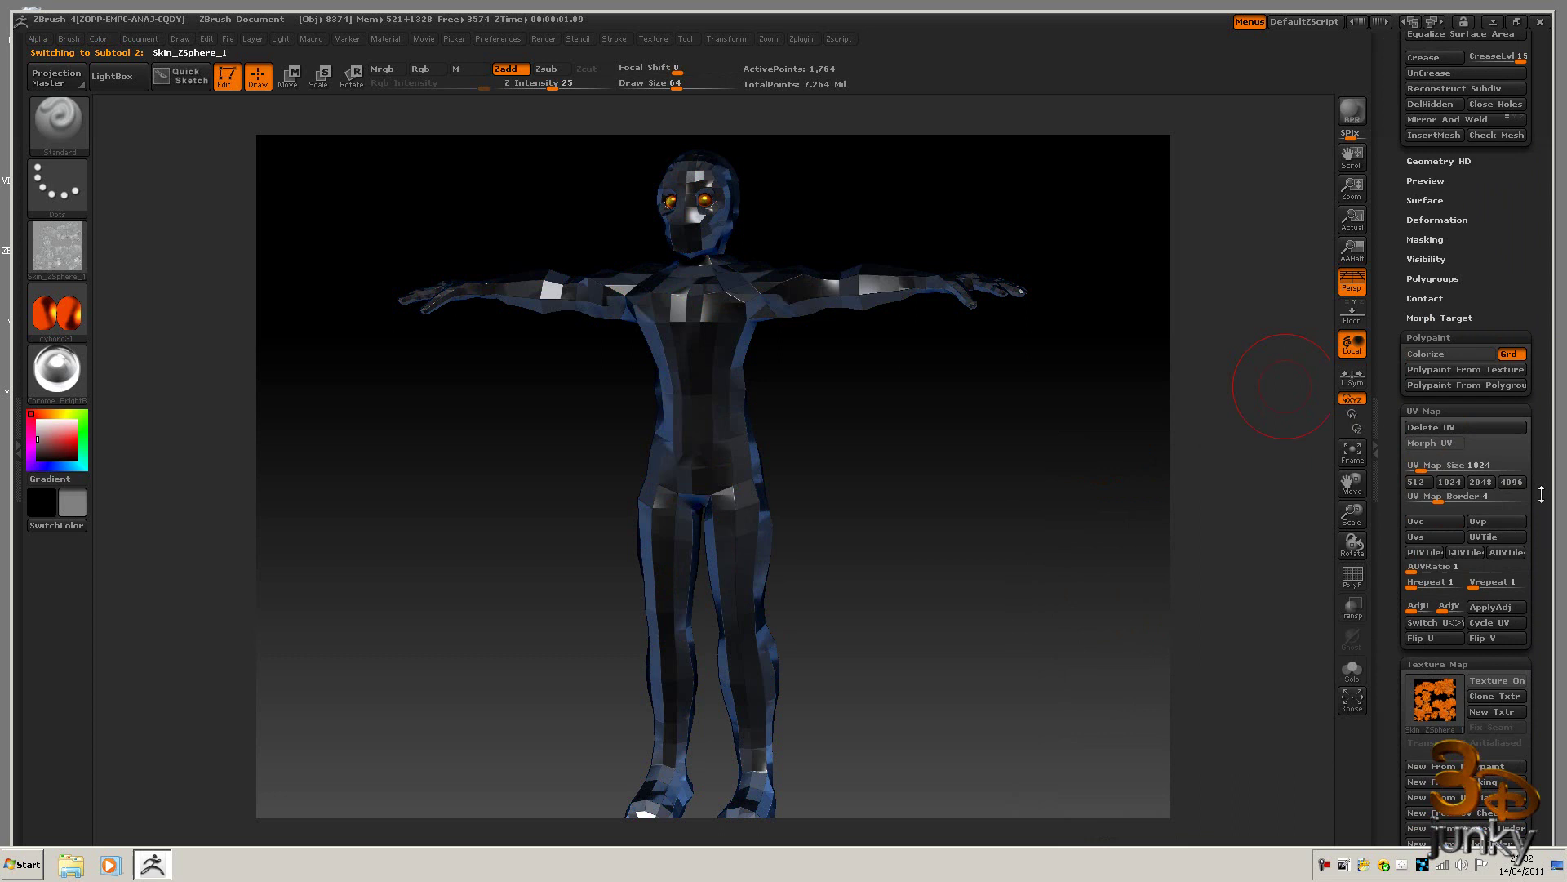
{"action": "left_click", "coordinate": [1437, 354]}
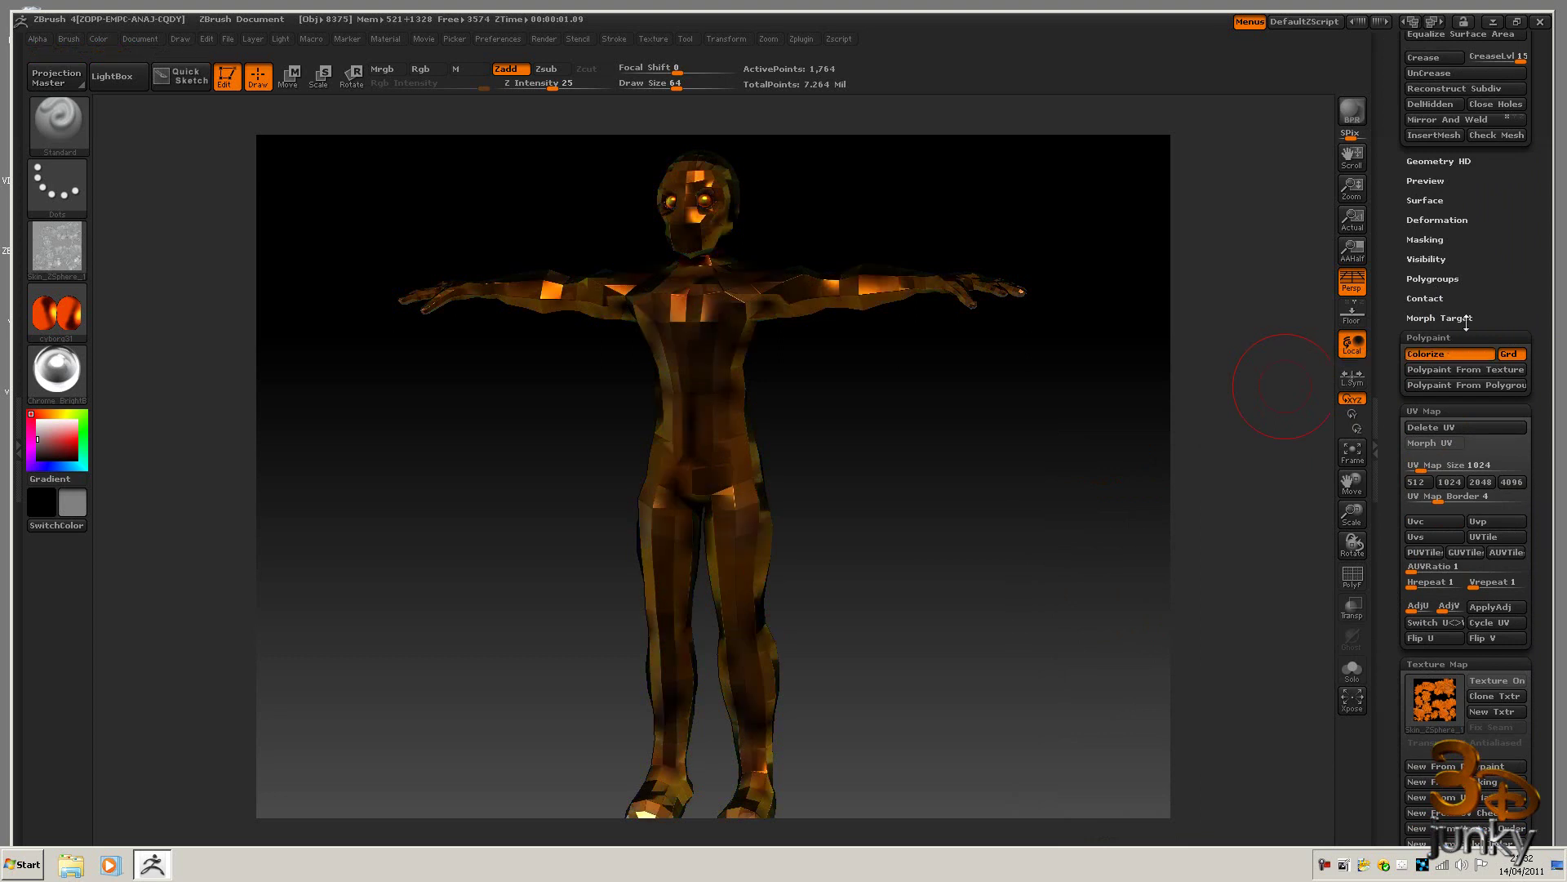
{"action": "left_click_drag", "start_coordinate": [1494, 295], "coordinate": [1523, 399]}
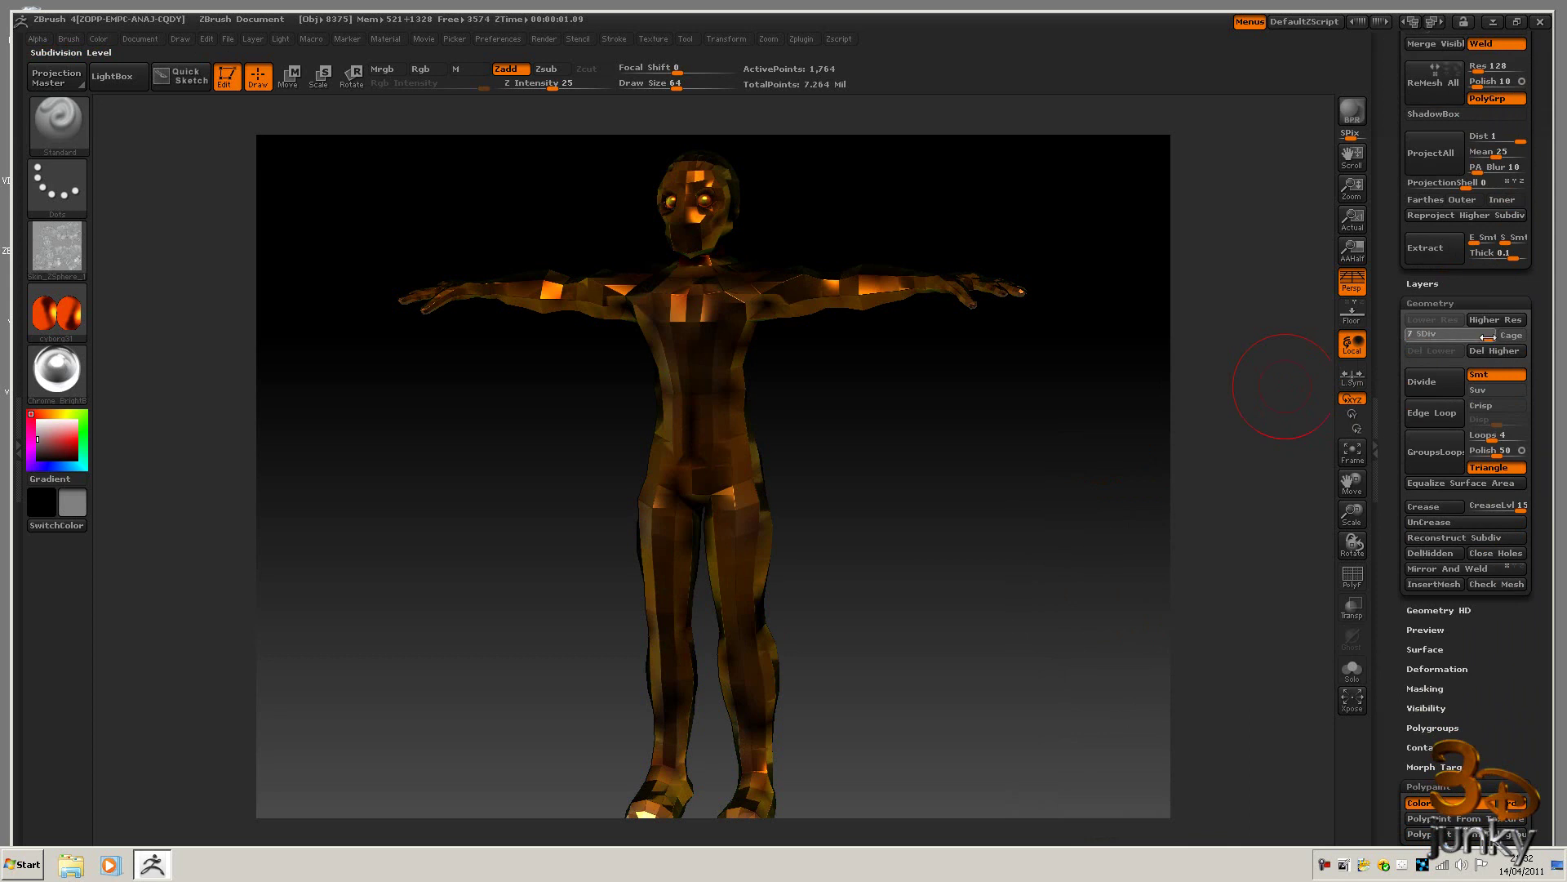
{"action": "mouse_move", "coordinate": [1509, 310]}
{"action": "left_mouse_down"}
{"action": "mouse_move", "coordinate": [1544, 256]}
{"action": "mouse_move", "coordinate": [1545, 509]}
{"action": "left_mouse_up"}
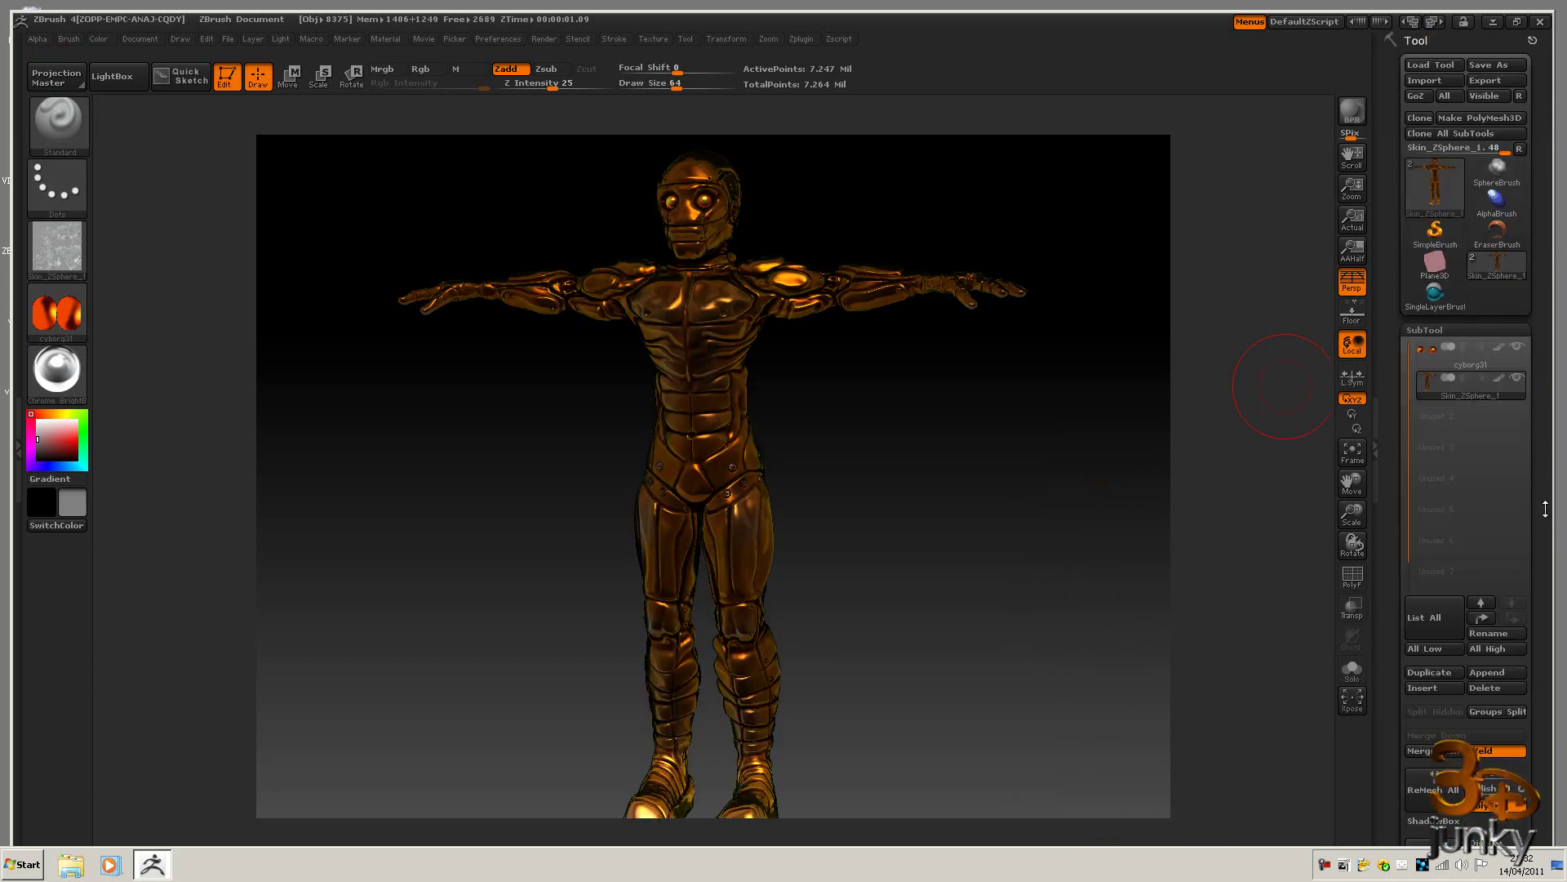
Save the tool as cyborg32_final.ztl in the cyborg folder, then quit ZBrush without saving the document.
{"action": "left_click", "coordinate": [1500, 65]}
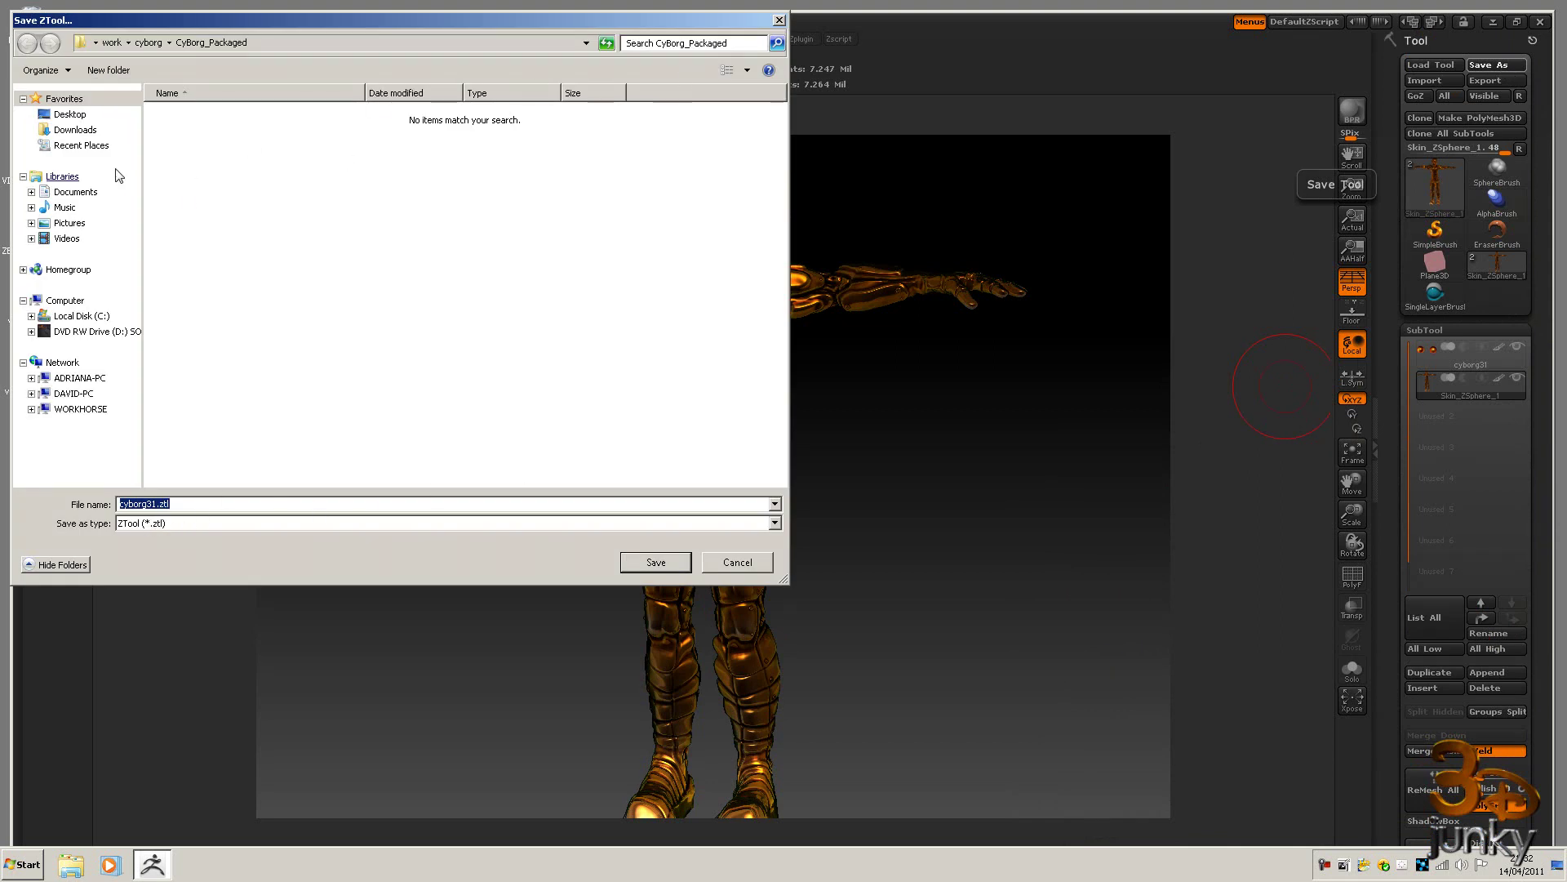
{"action": "left_click", "coordinate": [148, 43]}
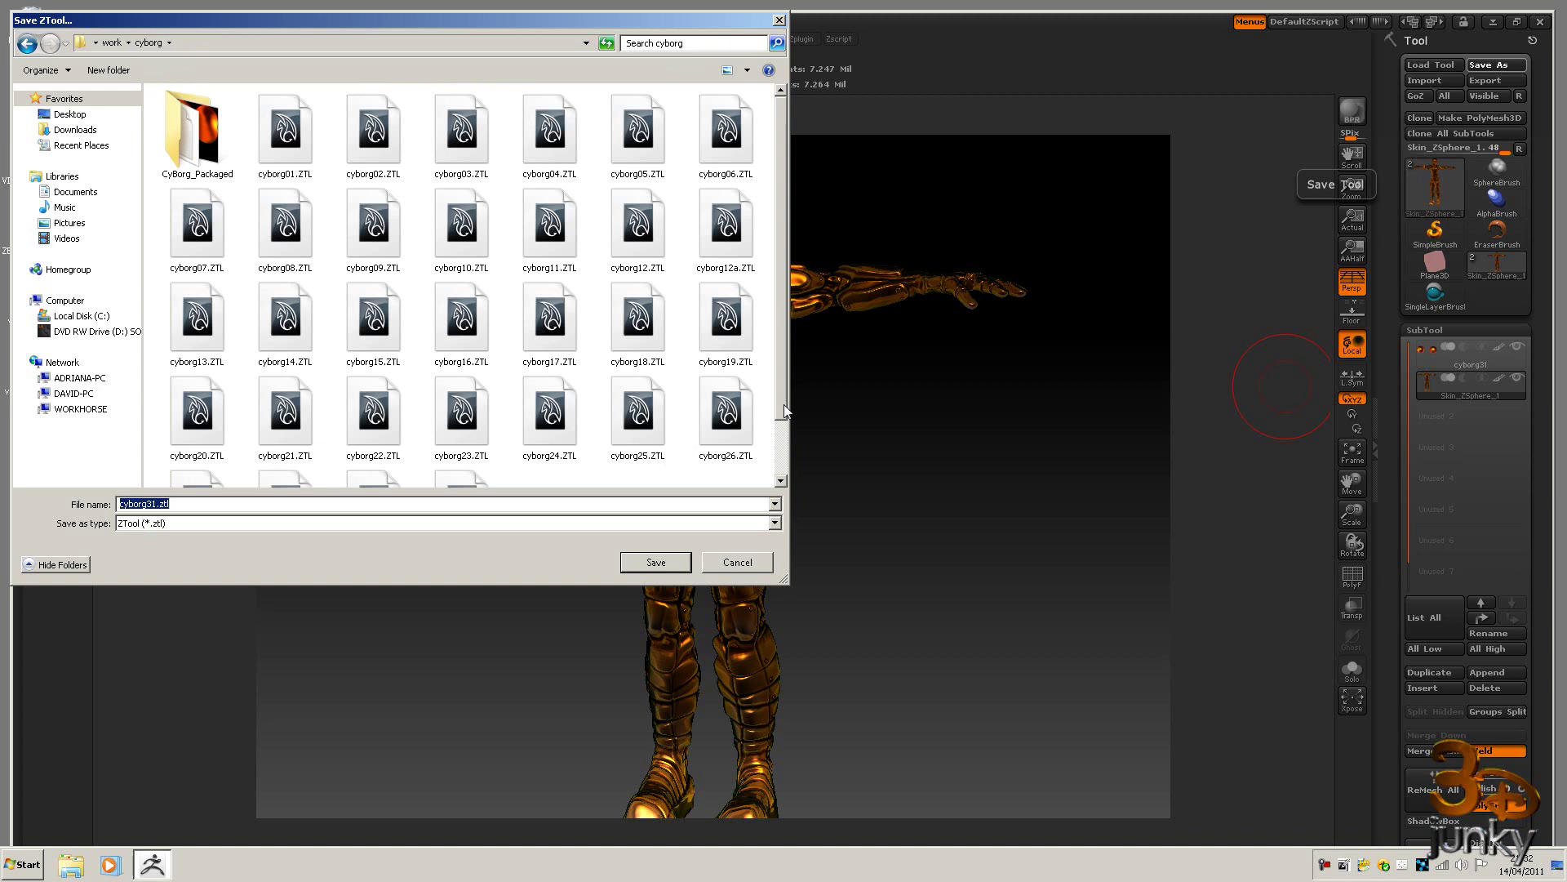
{"action": "scroll", "coordinate": [780, 408], "scroll_direction": "down", "scroll_amount": 2}
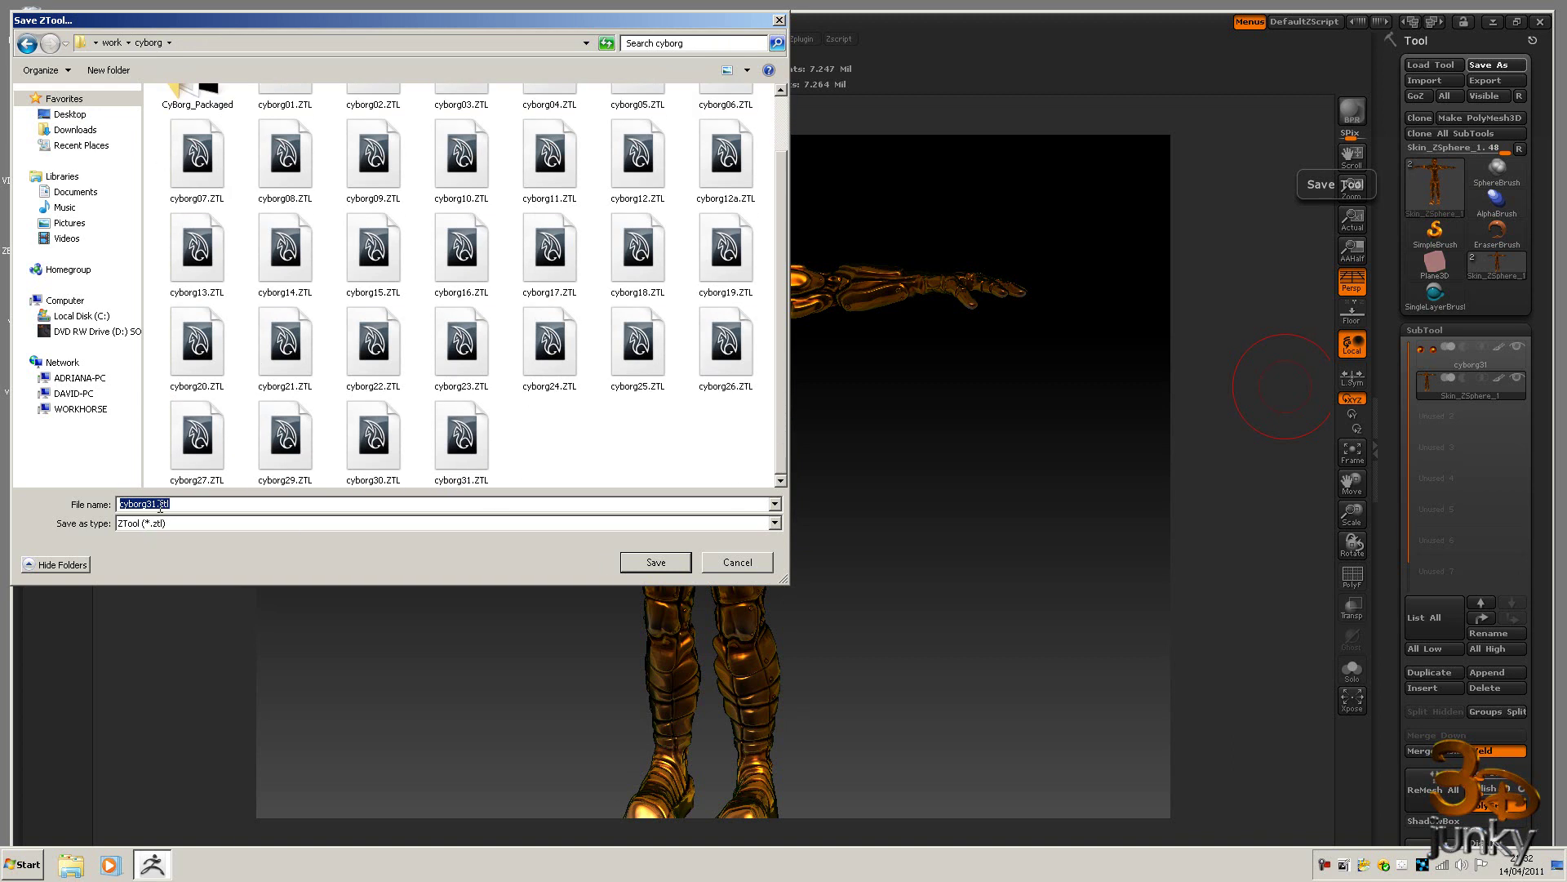
{"action": "left_click", "coordinate": [158, 504]}
{"action": "left_click", "coordinate": [645, 561]}
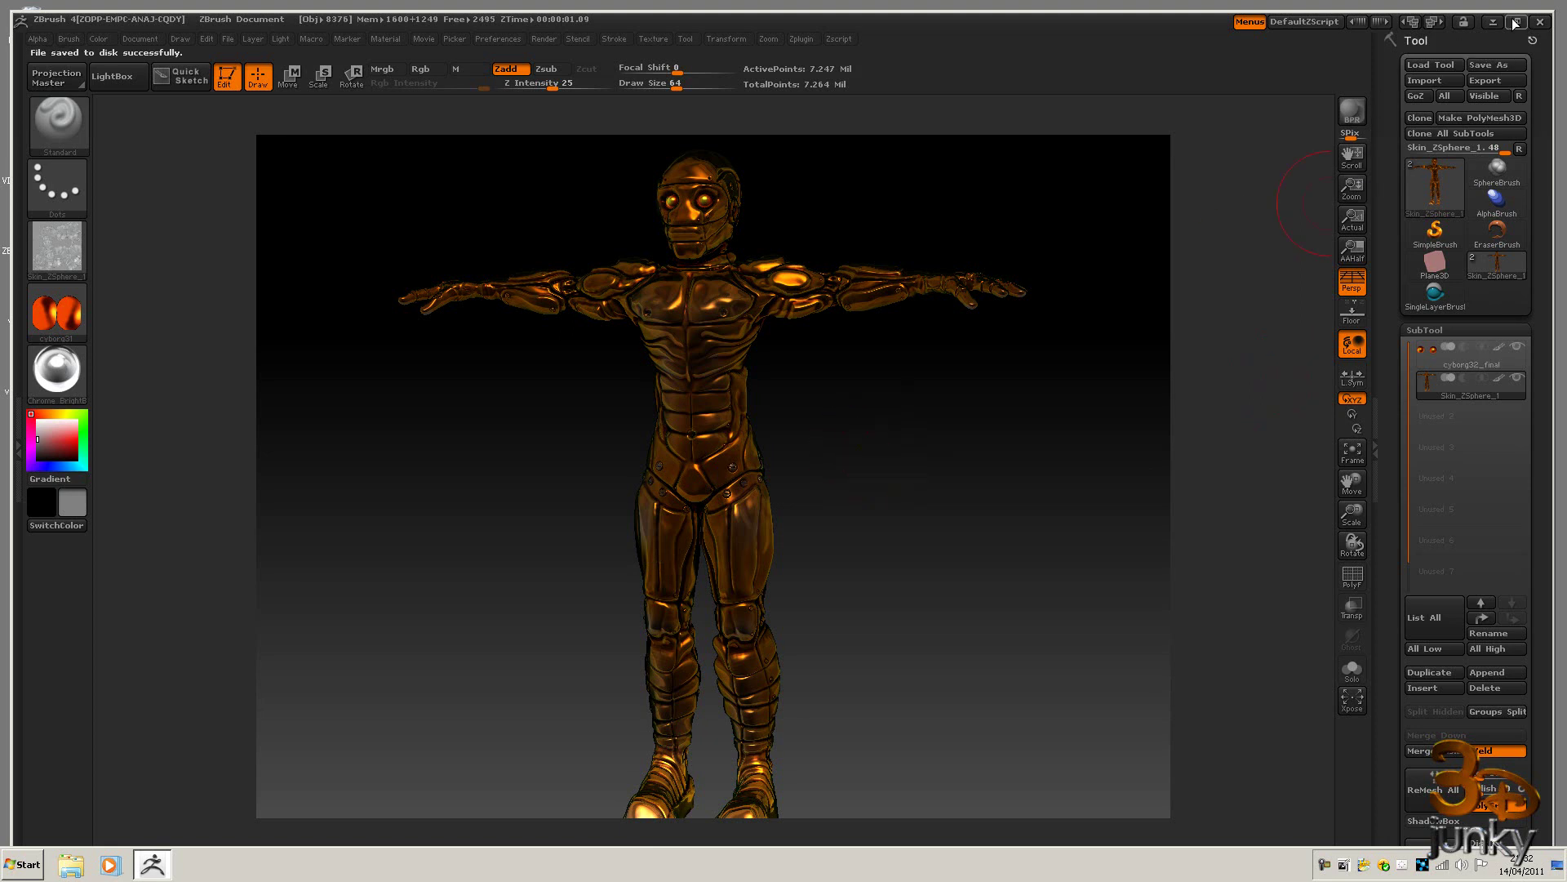
{"action": "left_click", "coordinate": [1540, 22]}
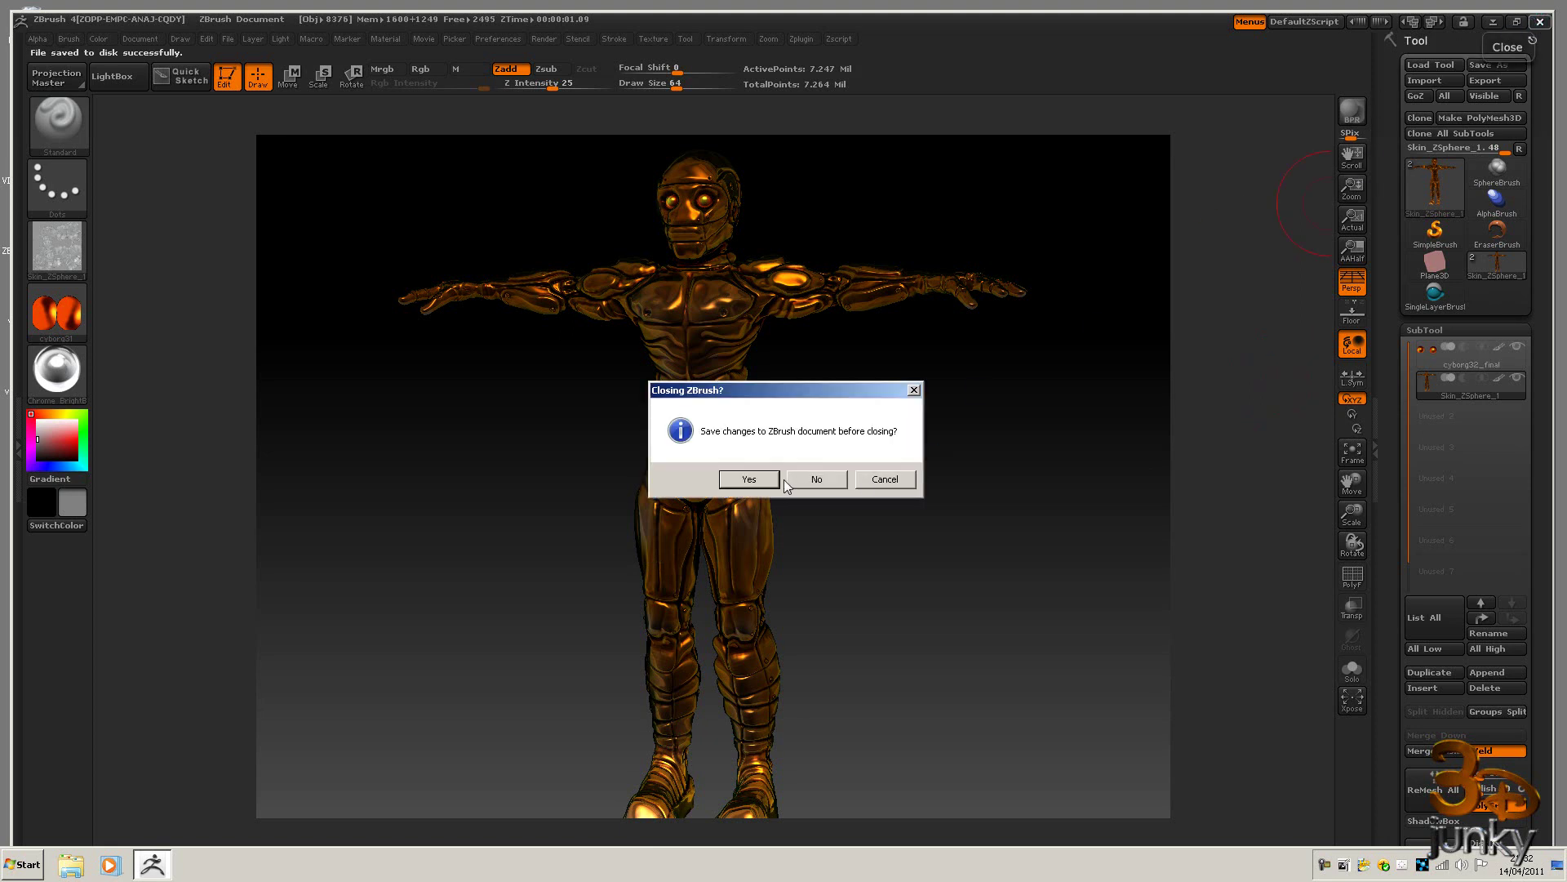
{"action": "left_click", "coordinate": [813, 479]}
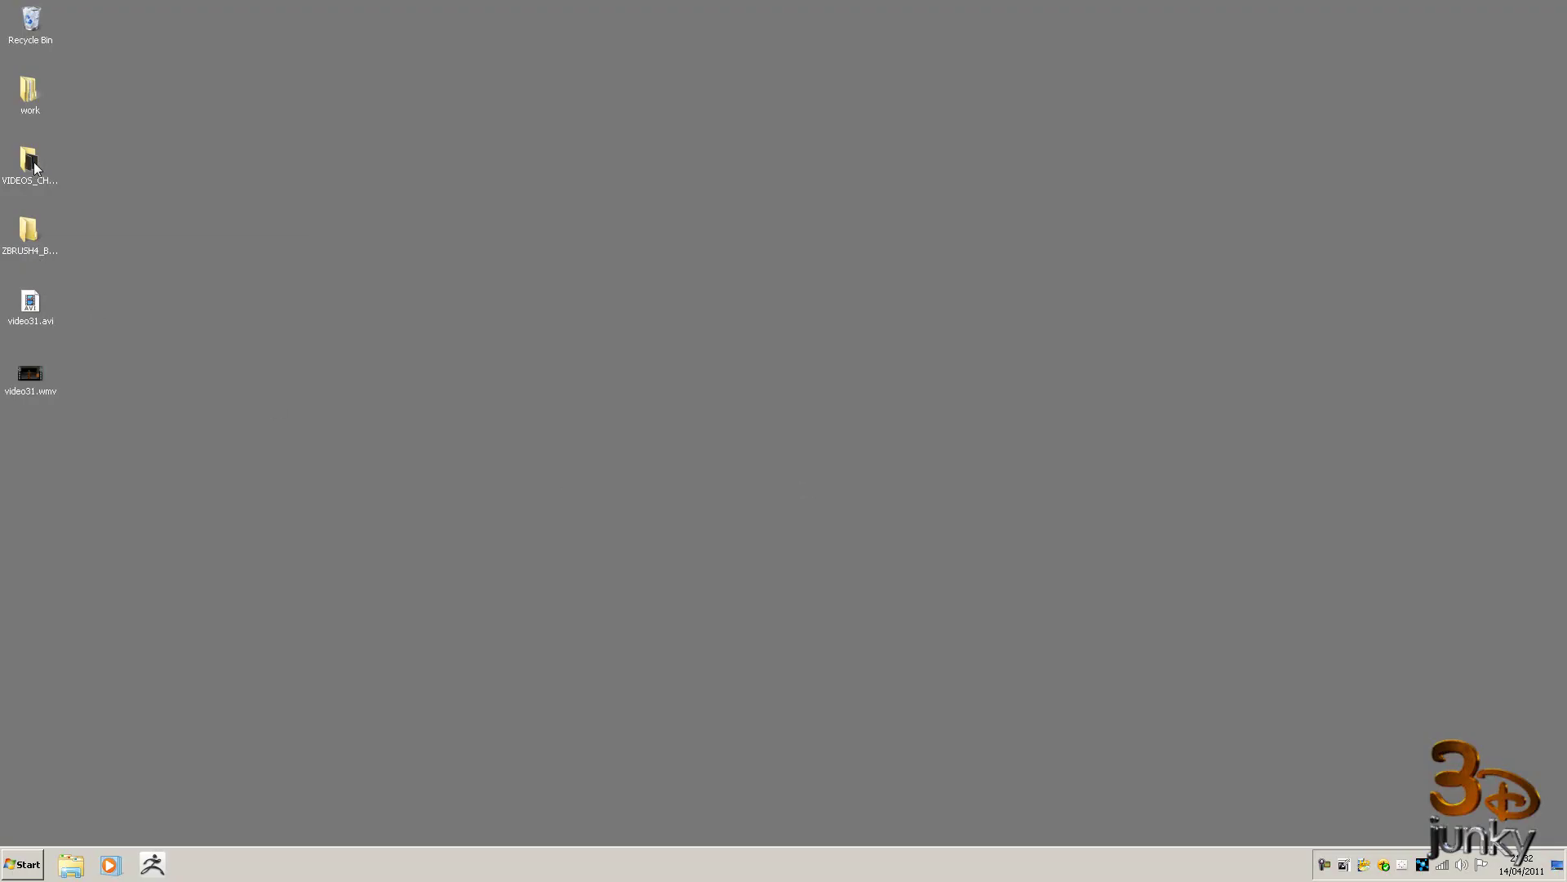
Open work > cyborg > CyBorg_Packaged and widen the file list to show all eight files in one row.
{"action": "double_click", "coordinate": [35, 91]}
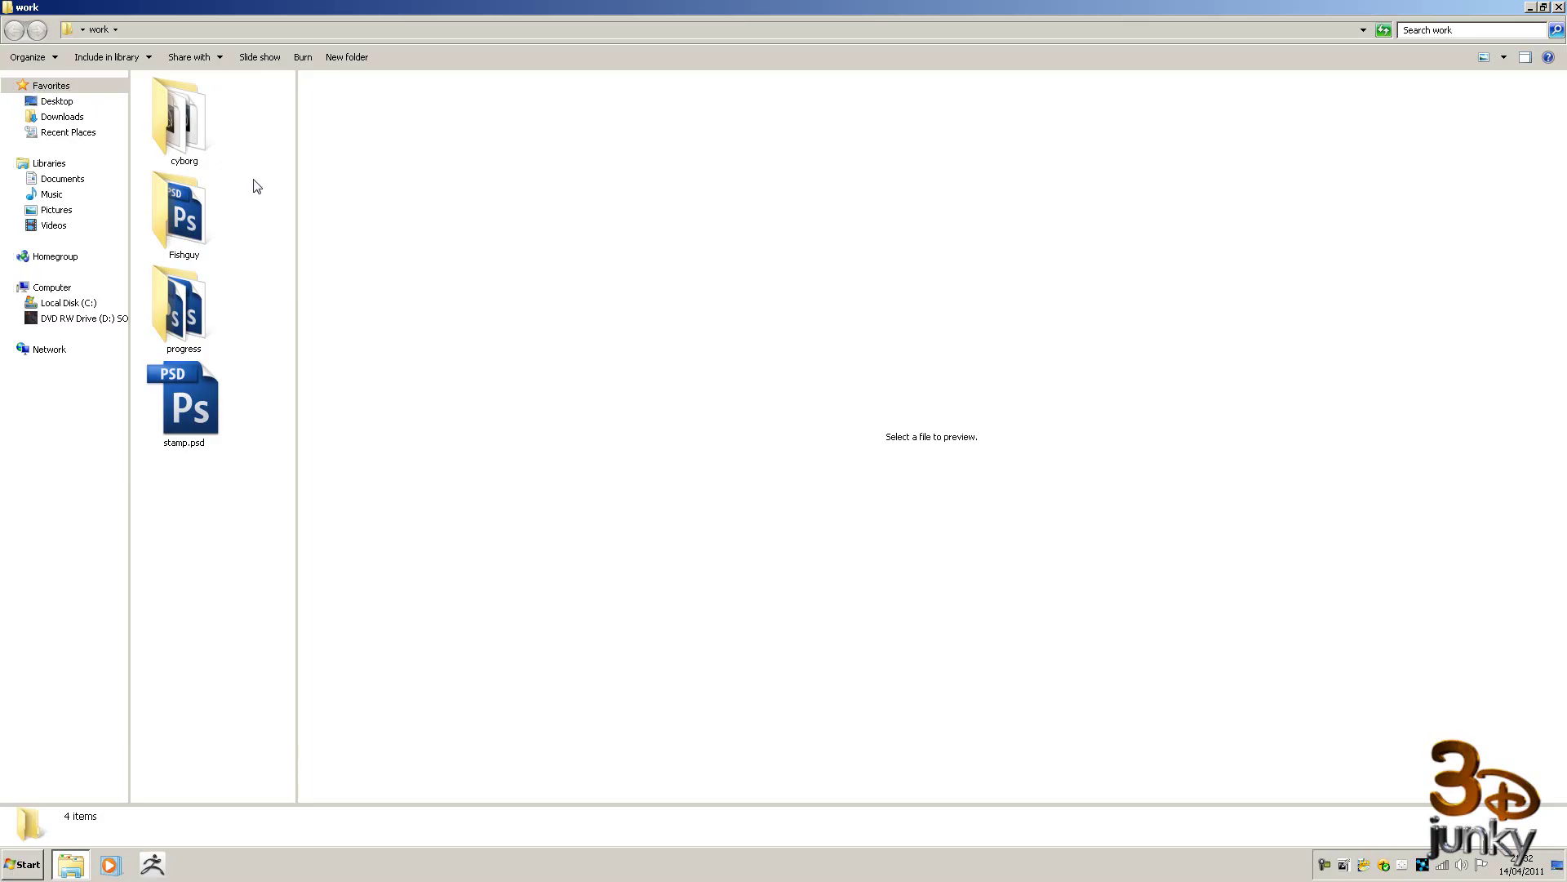
{"action": "double_click", "coordinate": [214, 141]}
{"action": "left_click", "coordinate": [204, 109]}
{"action": "double_click", "coordinate": [204, 109]}
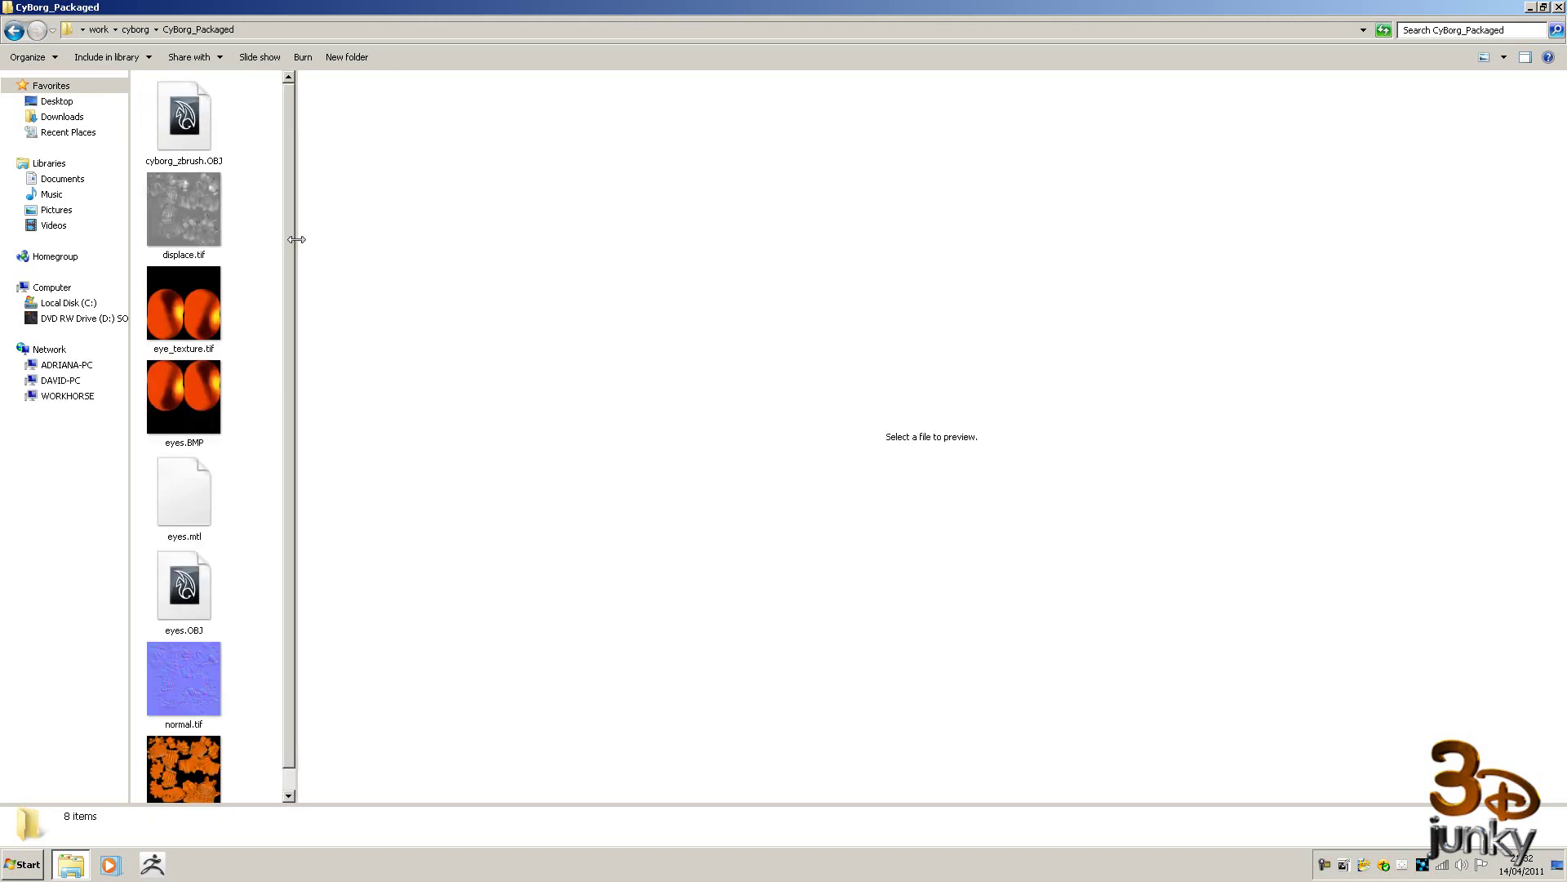
{"action": "left_click_drag", "start_coordinate": [298, 245], "coordinate": [857, 240]}
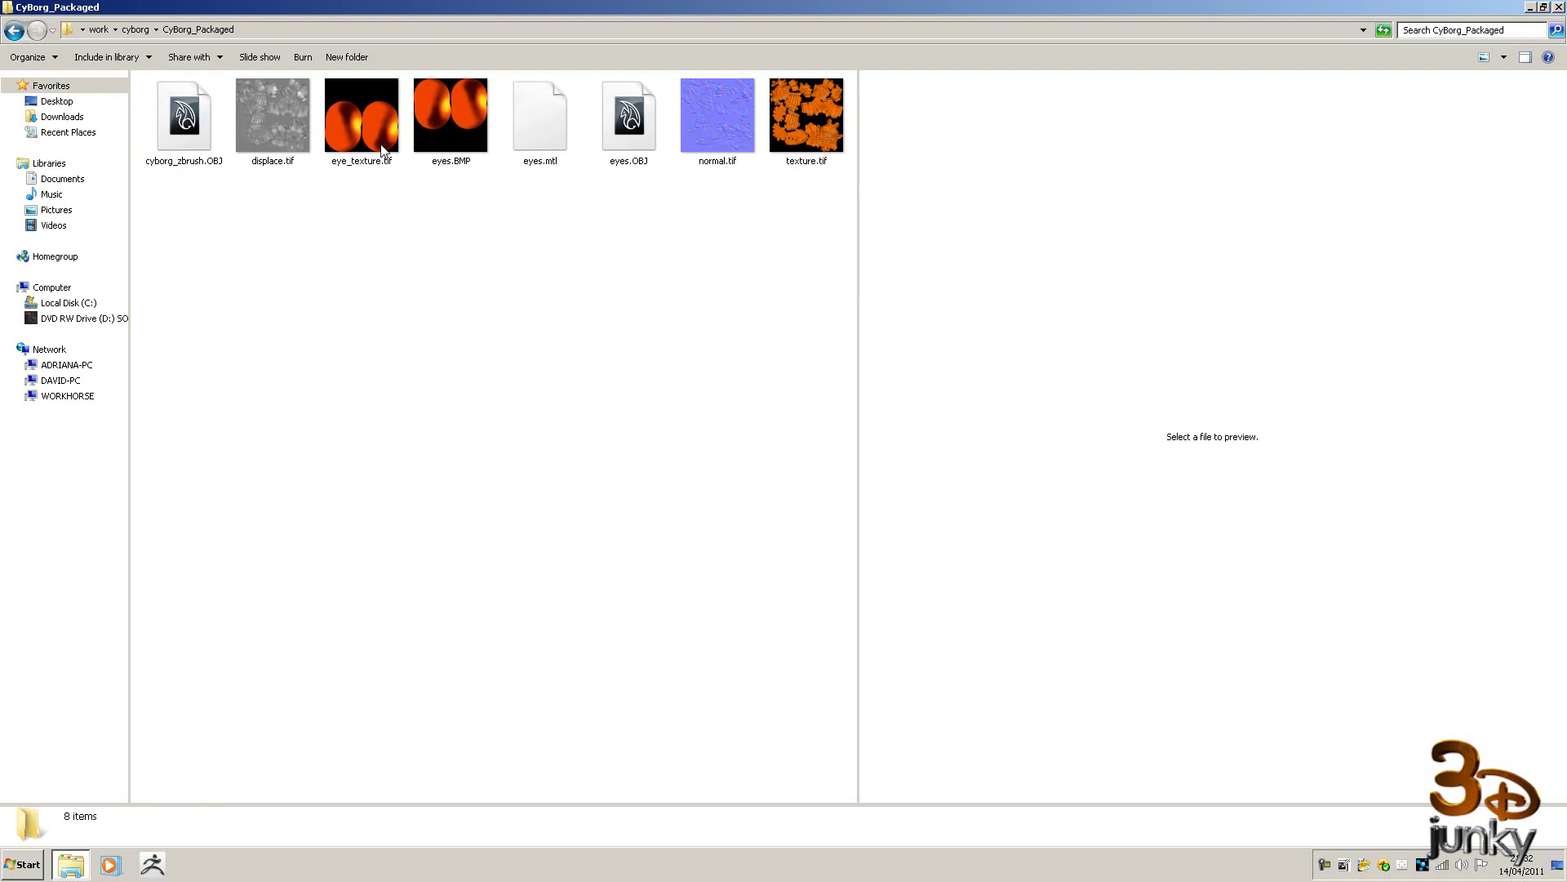